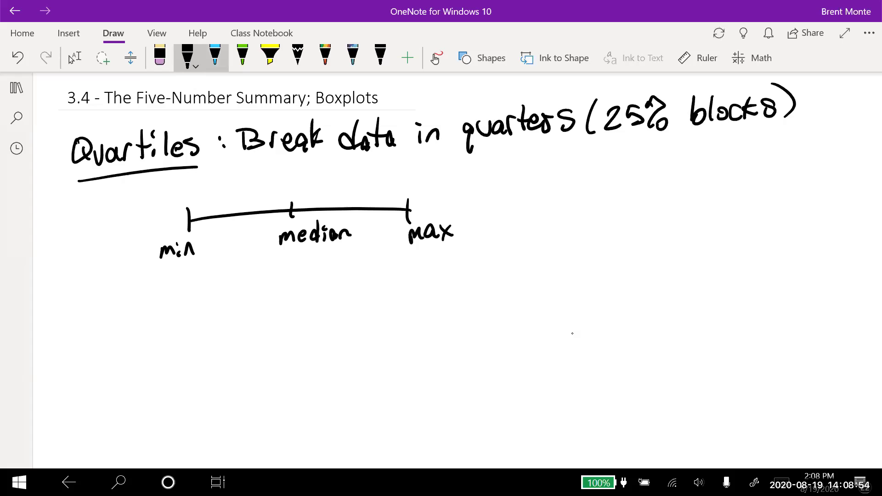
Mark the first-quarter, median and third-quarter points on the number line with light-blue ticks
click(215, 56)
drag(232, 207, 235, 222)
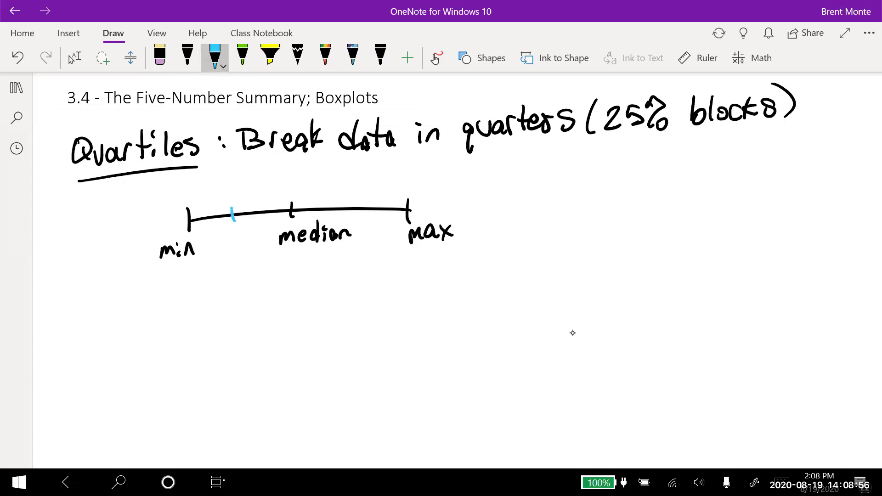
drag(351, 203, 351, 216)
drag(291, 202, 292, 220)
Label the first blue tick Q1 and add an arrow pointing to it from the handwritten note "1st quartile"
mouse_move(233, 235)
mouse_down()
mouse_move(229, 253)
mouse_move(234, 235)
mouse_move(237, 254)
mouse_up()
drag(244, 248, 244, 255)
mouse_move(235, 296)
mouse_down()
mouse_move(229, 267)
mouse_move(241, 277)
mouse_up()
drag(214, 311, 219, 338)
mouse_move(230, 307)
mouse_down()
mouse_move(223, 314)
mouse_move(228, 308)
mouse_move(262, 339)
mouse_move(307, 309)
mouse_up()
mouse_move(306, 299)
mouse_down()
mouse_move(310, 321)
mouse_move(317, 309)
mouse_up()
drag(317, 300, 324, 320)
drag(327, 299, 328, 320)
drag(333, 317, 344, 317)
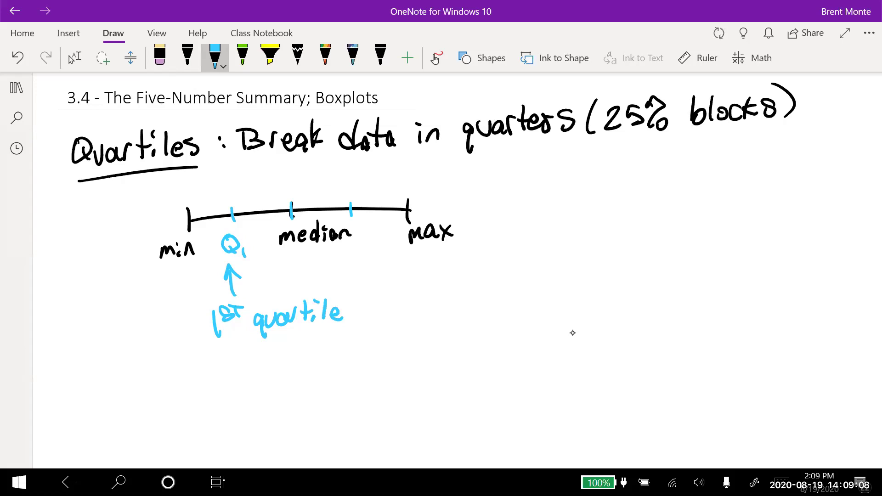
Handwrite 25% above each of the two number-line sections between min and median
mouse_move(191, 188)
mouse_down()
mouse_move(194, 202)
mouse_move(202, 199)
mouse_up()
mouse_move(210, 183)
mouse_down()
mouse_move(200, 188)
mouse_move(204, 198)
mouse_up()
drag(210, 185, 219, 173)
drag(216, 178, 215, 197)
mouse_move(221, 190)
mouse_down()
mouse_move(227, 201)
mouse_move(193, 187)
mouse_move(256, 192)
mouse_up()
mouse_move(256, 178)
mouse_down()
mouse_move(267, 177)
mouse_move(259, 193)
mouse_move(278, 178)
mouse_move(270, 188)
mouse_up()
drag(277, 183, 281, 185)
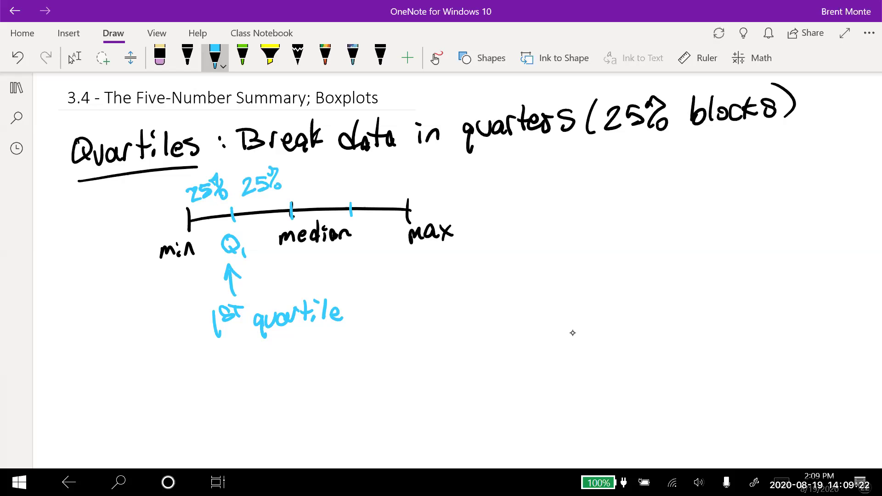
Label the median Q2 and the third-quarter tick Q3, and write 25% above both sections between median and max
mouse_move(294, 249)
mouse_down()
mouse_move(302, 263)
mouse_move(317, 264)
mouse_up()
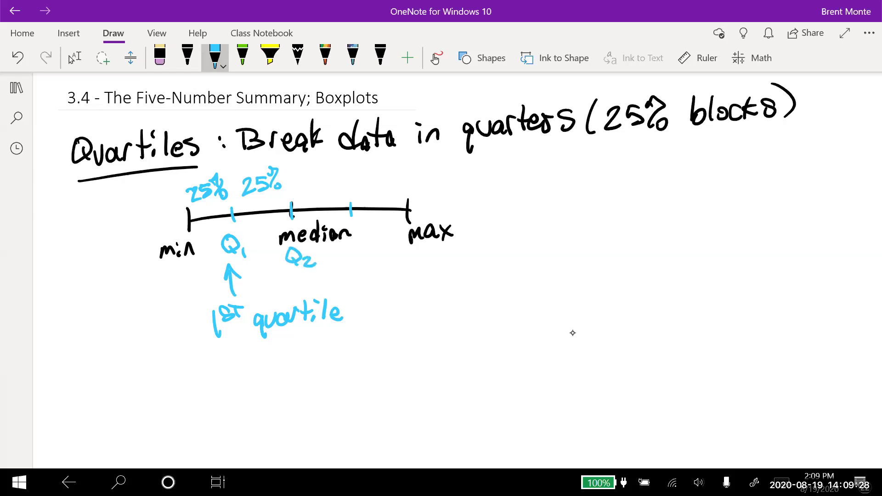
drag(364, 222, 372, 246)
mouse_move(304, 181)
mouse_down()
mouse_move(317, 190)
mouse_move(317, 176)
mouse_move(320, 189)
mouse_up()
mouse_move(335, 169)
mouse_down()
mouse_move(327, 175)
mouse_move(343, 164)
mouse_up()
mouse_move(342, 166)
mouse_down()
mouse_move(334, 188)
mouse_move(340, 181)
mouse_move(375, 189)
mouse_move(377, 171)
mouse_move(379, 187)
mouse_up()
drag(389, 173, 401, 164)
mouse_move(404, 162)
mouse_down()
mouse_move(392, 185)
mouse_move(403, 181)
mouse_up()
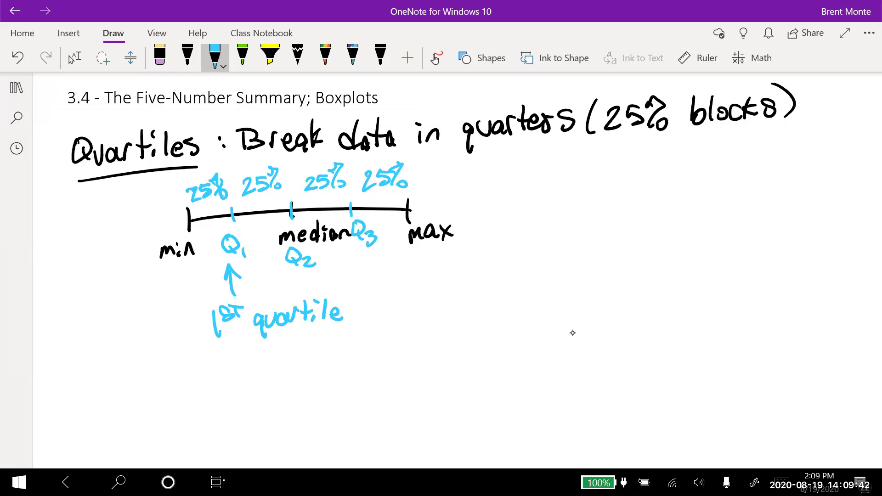
Underline min, Q1, Q2, Q3 and max below the number line in black ink
click(187, 55)
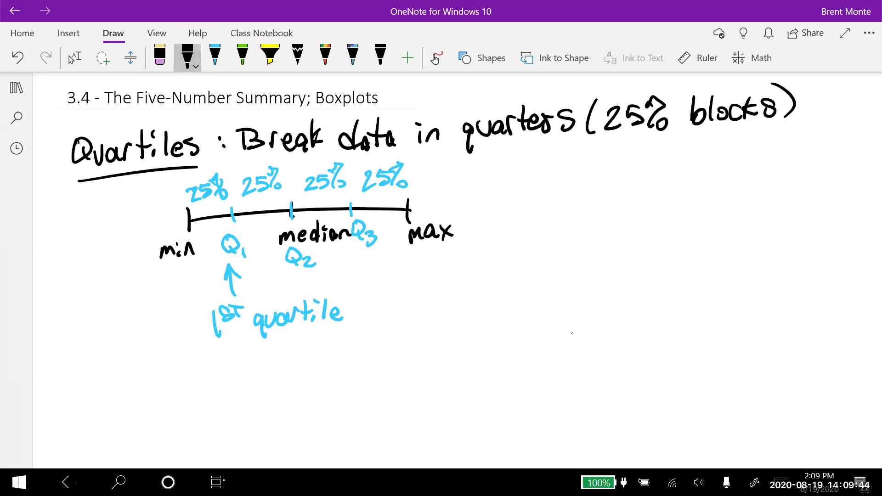
mouse_move(166, 267)
mouse_down()
mouse_move(241, 261)
mouse_move(314, 269)
mouse_up()
drag(362, 255, 440, 256)
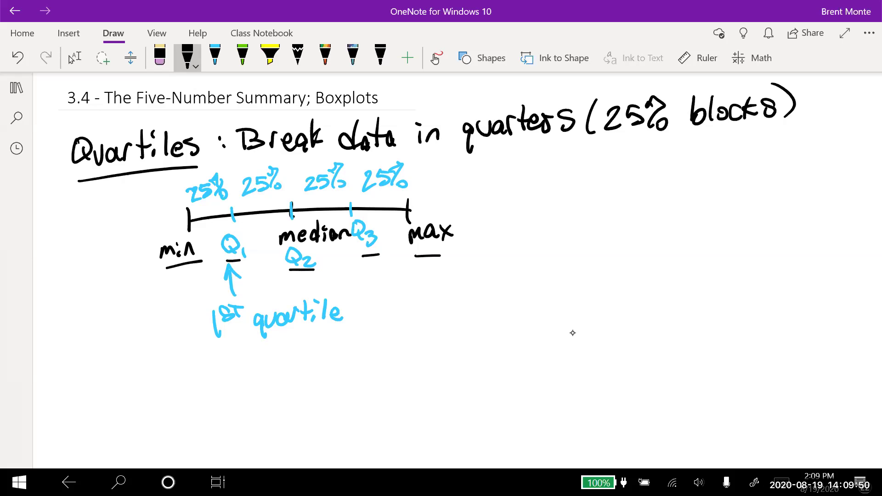
Handwrite the heading "Five-Number Summary" in black beside the number line
mouse_move(505, 208)
mouse_down()
mouse_move(519, 183)
mouse_move(517, 197)
mouse_up()
mouse_move(528, 195)
mouse_down()
mouse_move(529, 204)
mouse_move(529, 186)
mouse_up()
mouse_move(536, 185)
mouse_down()
mouse_move(568, 199)
mouse_move(583, 192)
mouse_up()
mouse_move(596, 203)
mouse_down()
mouse_move(613, 168)
mouse_move(627, 193)
mouse_up()
drag(628, 197, 645, 186)
mouse_move(653, 164)
mouse_down()
mouse_move(652, 179)
mouse_move(665, 183)
mouse_up()
mouse_move(667, 182)
mouse_down()
mouse_move(693, 171)
mouse_move(726, 186)
mouse_up()
mouse_move(730, 171)
mouse_down()
mouse_move(793, 174)
mouse_move(807, 159)
mouse_move(810, 186)
mouse_up()
Start the list under the heading with "Min, Q1, Q2" and write "median" beneath Q2
drag(498, 268, 524, 258)
mouse_move(541, 235)
mouse_down()
mouse_move(533, 254)
mouse_move(549, 264)
mouse_up()
mouse_move(569, 232)
mouse_down()
mouse_move(563, 255)
mouse_move(570, 229)
mouse_up()
mouse_move(569, 244)
mouse_down()
mouse_move(585, 261)
mouse_move(603, 253)
mouse_move(596, 258)
mouse_up()
mouse_move(618, 227)
mouse_down()
mouse_move(628, 228)
mouse_move(627, 246)
mouse_move(643, 247)
mouse_up()
mouse_move(608, 273)
mouse_down()
mouse_move(624, 263)
mouse_move(636, 272)
mouse_up()
mouse_move(652, 250)
mouse_down()
mouse_move(646, 271)
mouse_move(667, 274)
mouse_up()
drag(670, 273, 681, 273)
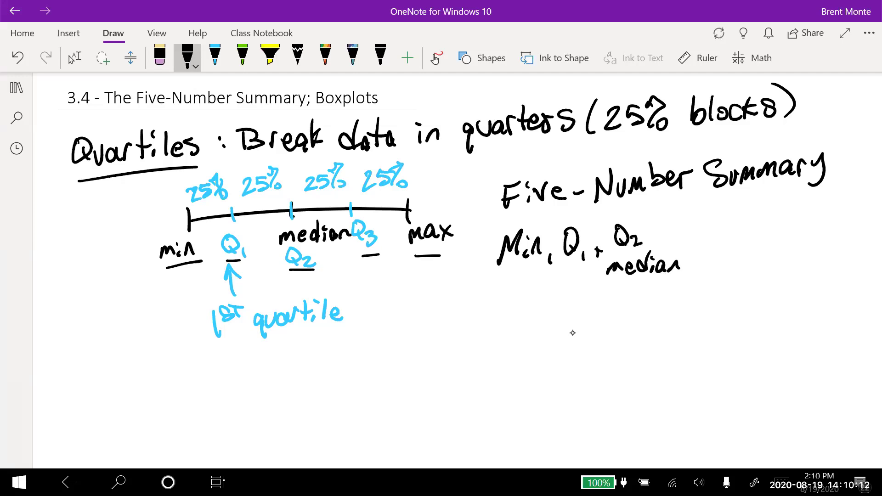
Erase and redraw the comma after Q1, touch up the comma after Min, and add an opening brace before the list
click(599, 252)
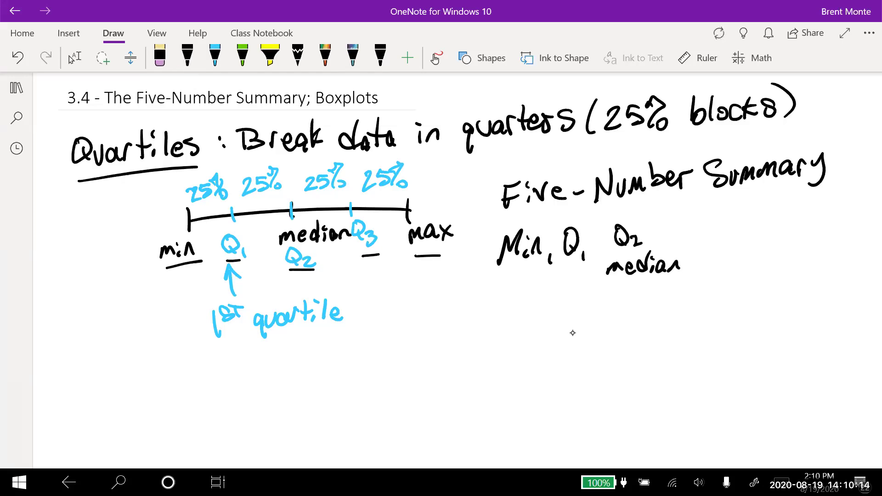
click(188, 56)
drag(599, 251, 596, 258)
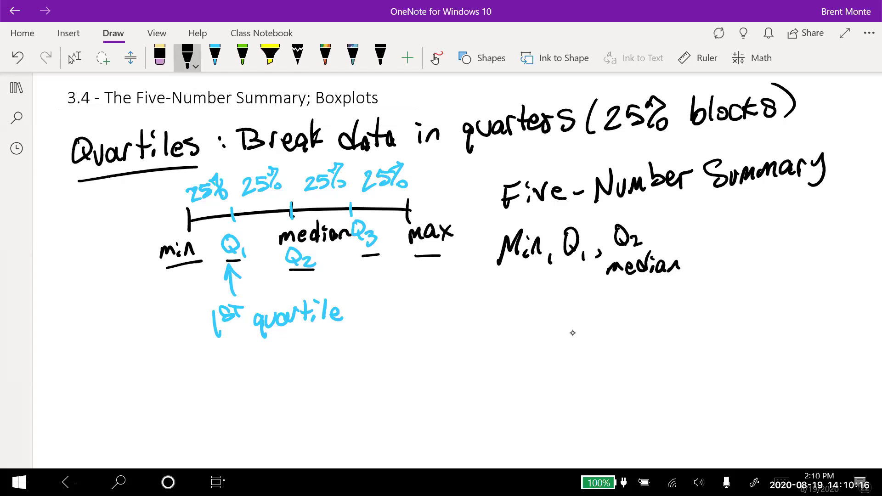
drag(551, 260, 548, 270)
mouse_move(491, 224)
mouse_down()
mouse_move(478, 239)
mouse_move(491, 289)
mouse_up()
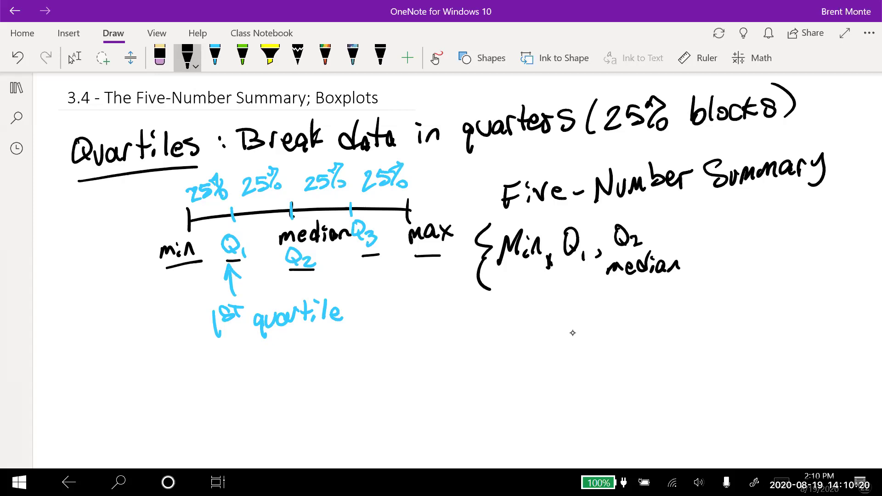
Complete the five-number list with ", Q3, Max" and a closing brace
drag(660, 242, 658, 251)
mouse_move(692, 226)
mouse_down()
mouse_move(680, 241)
mouse_move(692, 225)
mouse_up()
mouse_move(690, 241)
mouse_down()
mouse_move(697, 252)
mouse_move(713, 248)
mouse_move(706, 255)
mouse_up()
mouse_move(728, 245)
mouse_down()
mouse_move(726, 253)
mouse_move(756, 228)
mouse_move(764, 242)
mouse_up()
mouse_move(777, 232)
mouse_down()
mouse_move(768, 239)
mouse_move(779, 244)
mouse_up()
mouse_move(779, 225)
mouse_down()
mouse_move(792, 240)
mouse_move(780, 246)
mouse_up()
mouse_move(801, 199)
mouse_down()
mouse_move(817, 203)
mouse_move(791, 261)
mouse_up()
Draw a black box around the Five-Number Summary heading and its list
drag(463, 167, 454, 312)
mouse_move(456, 166)
mouse_down()
mouse_move(551, 159)
mouse_move(834, 225)
mouse_move(820, 294)
mouse_up()
drag(460, 313, 800, 288)
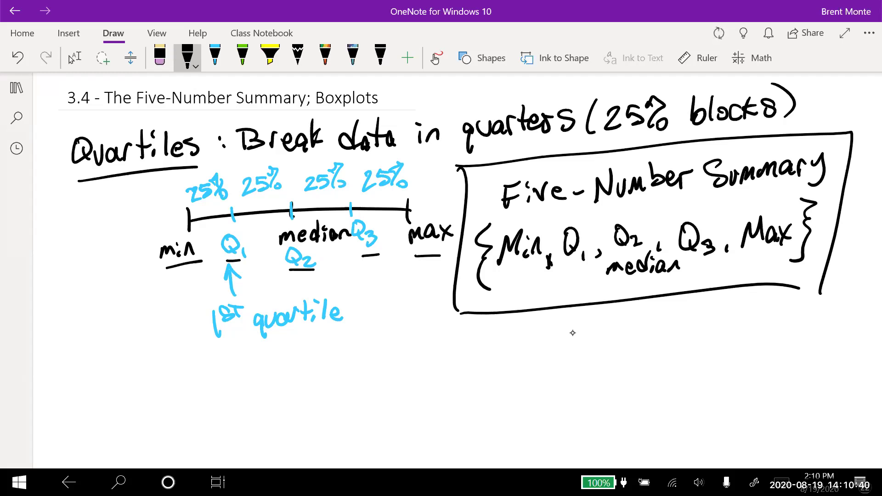
Draw a green bracket spanning Q1 to Q3 with a curved line leading down from it for a note
click(243, 56)
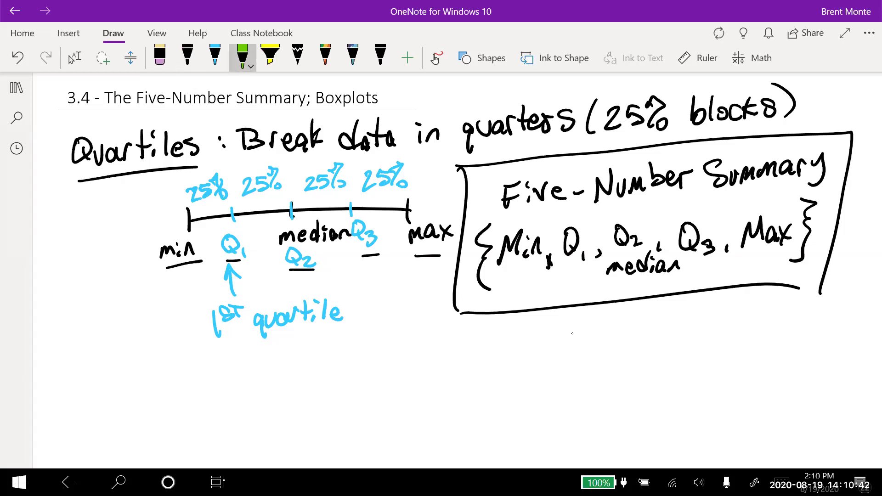
mouse_move(245, 266)
mouse_down()
mouse_move(253, 289)
mouse_move(344, 281)
mouse_move(362, 269)
mouse_up()
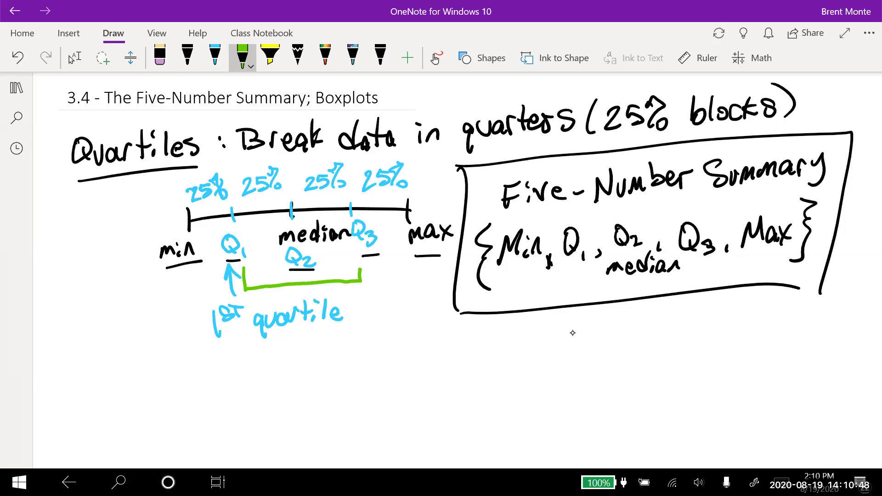
mouse_move(266, 354)
mouse_down()
mouse_move(357, 307)
mouse_move(303, 287)
mouse_up()
Handwrite "Middle 50% of" in green at the end of the bracket's curved line
mouse_move(246, 379)
mouse_down()
mouse_move(268, 361)
mouse_move(315, 352)
mouse_move(328, 376)
mouse_up()
click(276, 368)
click(277, 378)
drag(358, 350, 343, 370)
mouse_move(374, 348)
mouse_down()
mouse_move(368, 363)
mouse_move(380, 349)
mouse_up()
mouse_move(378, 342)
mouse_down()
mouse_move(388, 339)
mouse_move(386, 364)
mouse_up()
drag(391, 359, 422, 362)
drag(443, 329, 436, 363)
drag(439, 350, 452, 343)
Finish the green bracket note with "data between Q1 & Q3"
mouse_move(483, 324)
mouse_down()
mouse_move(465, 361)
mouse_move(499, 359)
mouse_up()
mouse_move(504, 325)
mouse_down()
mouse_move(502, 354)
mouse_move(517, 339)
mouse_up()
mouse_move(519, 345)
mouse_down()
mouse_move(508, 356)
mouse_move(520, 358)
mouse_up()
drag(538, 318, 543, 348)
mouse_move(545, 342)
mouse_down()
mouse_move(565, 338)
mouse_move(577, 350)
mouse_up()
mouse_move(581, 316)
mouse_down()
mouse_move(580, 335)
mouse_move(597, 344)
mouse_move(612, 330)
mouse_move(626, 345)
mouse_move(664, 317)
mouse_move(672, 348)
mouse_move(692, 319)
mouse_up()
drag(688, 339, 687, 344)
mouse_move(710, 317)
mouse_down()
mouse_move(715, 342)
mouse_move(725, 348)
mouse_up()
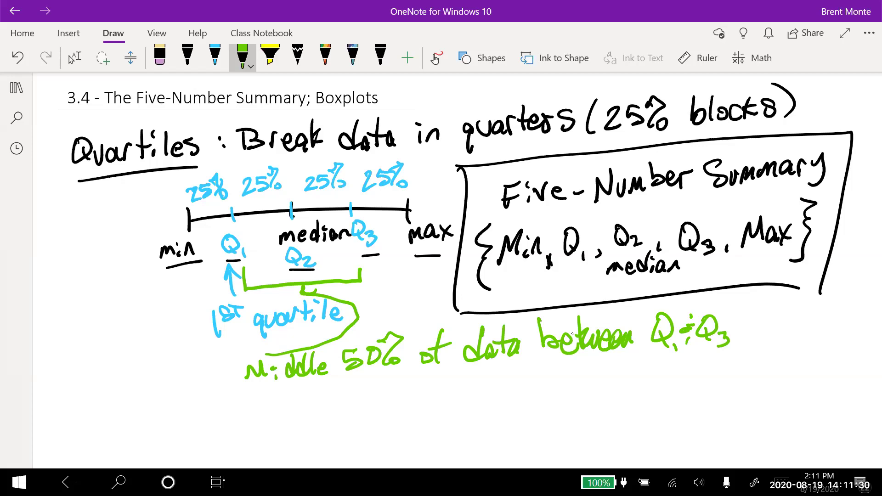
Handwrite "Inner Quartile" in green below the middle 50% note as the start of a heading
scroll(572, 334, down, 3)
mouse_move(110, 330)
mouse_down()
mouse_move(112, 351)
mouse_move(130, 339)
mouse_up()
mouse_move(98, 328)
mouse_down()
mouse_move(122, 324)
mouse_move(143, 340)
mouse_move(190, 324)
mouse_up()
mouse_move(220, 316)
mouse_down()
mouse_move(208, 333)
mouse_move(221, 317)
mouse_up()
drag(216, 335, 244, 339)
mouse_move(255, 328)
mouse_down()
mouse_move(264, 339)
mouse_move(268, 320)
mouse_move(280, 334)
mouse_up()
mouse_move(275, 318)
mouse_down()
mouse_move(291, 316)
mouse_move(289, 330)
mouse_up()
mouse_move(287, 308)
mouse_down()
mouse_move(306, 330)
mouse_move(325, 332)
mouse_up()
Complete the green heading with "Range, IQR" and underline the whole heading
drag(342, 306, 343, 331)
mouse_move(339, 303)
mouse_down()
mouse_move(364, 322)
mouse_move(398, 317)
mouse_move(384, 332)
mouse_move(434, 328)
mouse_up()
mouse_move(457, 295)
mouse_down()
mouse_move(458, 320)
mouse_move(471, 319)
mouse_up()
mouse_move(445, 297)
mouse_down()
mouse_move(473, 293)
mouse_move(480, 318)
mouse_up()
drag(483, 314, 496, 319)
mouse_move(496, 294)
mouse_down()
mouse_move(506, 291)
mouse_move(518, 312)
mouse_up()
drag(95, 372, 544, 322)
Handwrite the formula "IQR = Q3 - Q1" in green below the underlined heading
mouse_move(174, 383)
mouse_down()
mouse_move(168, 400)
mouse_move(186, 397)
mouse_up()
mouse_move(151, 385)
mouse_down()
mouse_move(192, 374)
mouse_move(207, 403)
mouse_up()
mouse_move(215, 376)
mouse_down()
mouse_move(214, 400)
mouse_move(258, 371)
mouse_up()
mouse_move(244, 385)
mouse_down()
mouse_move(282, 364)
mouse_move(297, 390)
mouse_move(315, 385)
mouse_move(308, 394)
mouse_up()
drag(324, 375, 361, 365)
drag(355, 375, 375, 393)
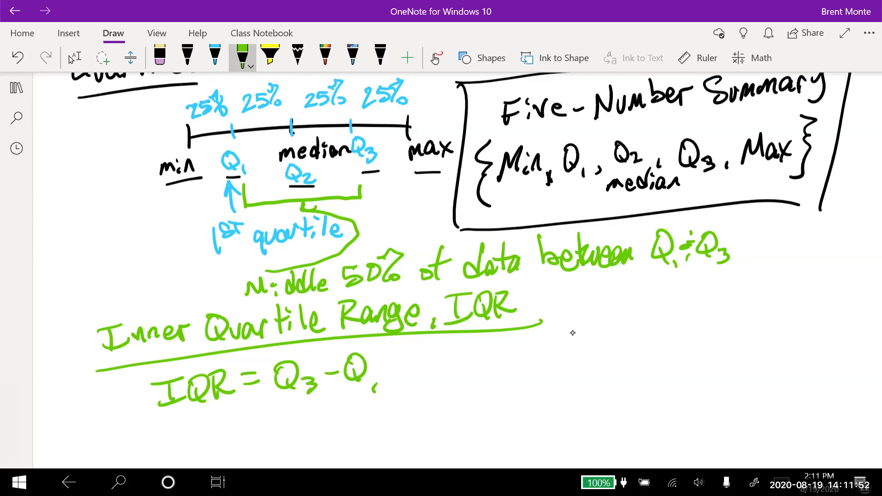
Handwrite "middle 50% of" in green beside the IQR formula, correcting the percentage while writing
mouse_move(423, 362)
mouse_down()
mouse_move(421, 383)
mouse_move(442, 382)
mouse_up()
mouse_move(448, 369)
mouse_down()
mouse_move(451, 379)
mouse_move(487, 341)
mouse_move(491, 374)
mouse_up()
mouse_move(500, 364)
mouse_down()
mouse_move(511, 357)
mouse_move(514, 374)
mouse_up()
mouse_move(535, 345)
mouse_down()
mouse_move(548, 342)
mouse_move(541, 365)
mouse_up()
drag(557, 335, 568, 363)
drag(575, 358, 579, 363)
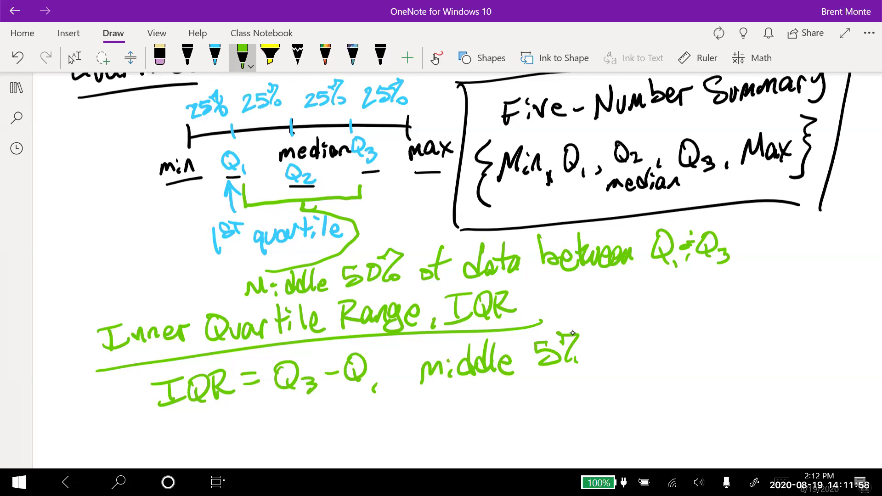
mouse_move(558, 336)
mouse_down()
mouse_move(578, 360)
mouse_move(562, 356)
mouse_move(572, 341)
mouse_move(575, 366)
mouse_up()
mouse_move(587, 353)
mouse_down()
mouse_move(589, 364)
mouse_move(623, 353)
mouse_up()
mouse_move(639, 325)
mouse_down()
mouse_move(629, 363)
mouse_move(640, 348)
mouse_up()
Continue the note beside the IQR formula with "data is"
drag(681, 323, 671, 361)
mouse_move(686, 346)
mouse_down()
mouse_move(680, 358)
mouse_move(691, 360)
mouse_up()
mouse_move(704, 322)
mouse_down()
mouse_move(699, 354)
mouse_move(701, 342)
mouse_up()
mouse_move(717, 341)
mouse_down()
mouse_move(712, 353)
mouse_move(744, 353)
mouse_up()
drag(738, 331, 753, 355)
Finish the note on a second line with "within IQR"
drag(445, 398, 453, 411)
mouse_move(500, 376)
mouse_down()
mouse_move(511, 405)
mouse_move(580, 400)
mouse_up()
click(519, 389)
mouse_move(567, 401)
mouse_down()
mouse_move(590, 398)
mouse_move(593, 379)
mouse_move(593, 396)
mouse_move(620, 399)
mouse_up()
mouse_move(613, 381)
mouse_down()
mouse_move(631, 375)
mouse_move(638, 396)
mouse_up()
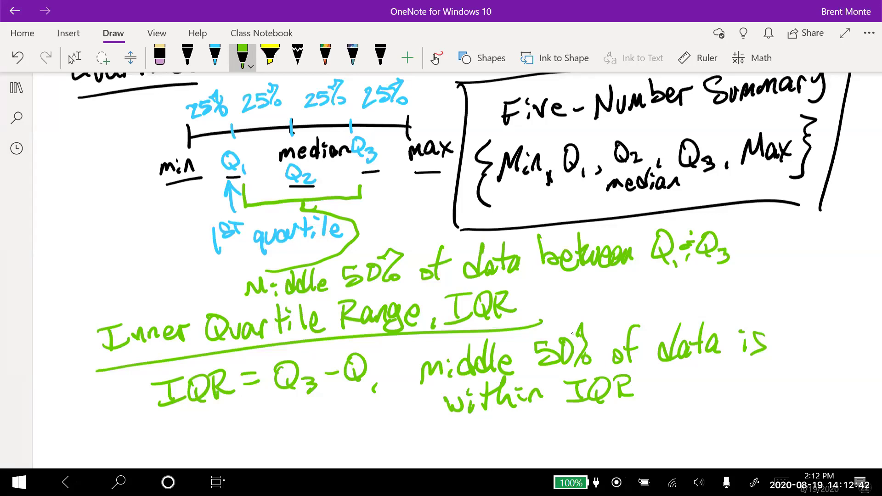
scroll(572, 333, down, 5)
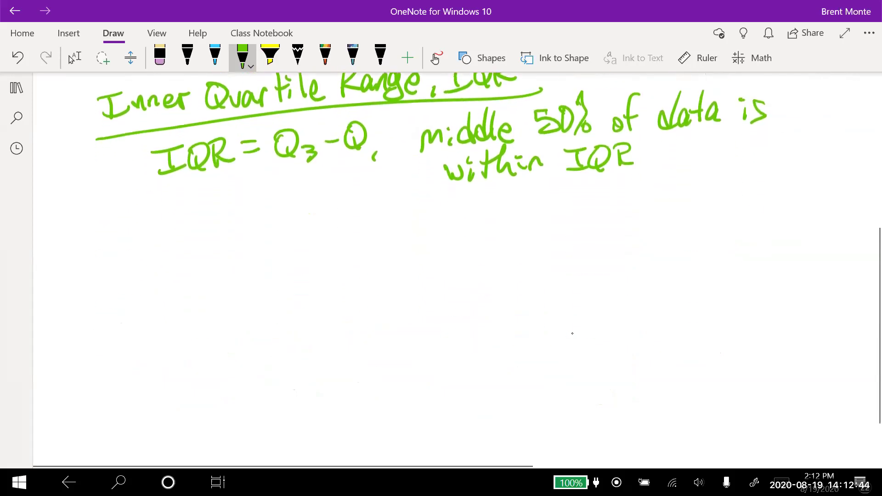
Handwrite "An outlier" in black below the IQR formula and underline the word "outlier"
drag(89, 228, 146, 207)
drag(159, 205, 169, 222)
drag(176, 186, 178, 216)
drag(165, 199, 190, 210)
mouse_move(197, 199)
mouse_down()
mouse_move(197, 210)
mouse_move(216, 203)
mouse_move(219, 213)
mouse_up()
drag(220, 212, 232, 193)
drag(148, 224, 267, 212)
Continue the outlier definition on the same line with "is a data value"
mouse_move(262, 193)
mouse_down()
mouse_move(275, 210)
mouse_move(326, 210)
mouse_up()
drag(361, 179, 358, 210)
mouse_move(358, 194)
mouse_down()
mouse_move(363, 210)
mouse_move(378, 208)
mouse_up()
drag(389, 172, 391, 202)
drag(380, 193, 401, 190)
mouse_move(410, 189)
mouse_down()
mouse_move(404, 198)
mouse_move(413, 202)
mouse_move(451, 182)
mouse_move(467, 202)
mouse_up()
drag(471, 172, 478, 199)
mouse_move(482, 183)
mouse_down()
mouse_move(492, 198)
mouse_move(514, 201)
mouse_up()
Finish the first line of the outlier definition with "that doesn't seem"
drag(538, 170, 535, 202)
mouse_move(528, 185)
mouse_down()
mouse_move(551, 182)
mouse_move(565, 196)
mouse_up()
mouse_move(568, 184)
mouse_down()
mouse_move(563, 196)
mouse_move(582, 198)
mouse_up()
mouse_move(590, 167)
mouse_down()
mouse_move(589, 196)
mouse_move(595, 181)
mouse_move(626, 189)
mouse_up()
mouse_move(633, 163)
mouse_down()
mouse_move(639, 192)
mouse_move(650, 182)
mouse_move(667, 188)
mouse_up()
drag(671, 170, 680, 184)
drag(680, 185, 693, 183)
drag(706, 153, 703, 180)
mouse_move(695, 173)
mouse_down()
mouse_move(714, 167)
mouse_move(692, 158)
mouse_up()
mouse_move(754, 164)
mouse_down()
mouse_move(739, 175)
mouse_move(805, 178)
mouse_move(779, 165)
mouse_up()
Start the second line of the outlier definition with "to fit with"
drag(123, 242, 125, 267)
drag(117, 253, 140, 252)
drag(182, 266, 192, 226)
drag(196, 250, 199, 263)
drag(213, 223, 216, 257)
drag(205, 239, 267, 248)
drag(297, 213, 297, 247)
mouse_move(285, 230)
mouse_down()
mouse_move(311, 227)
mouse_move(307, 248)
mouse_up()
drag(307, 237, 320, 247)
Continue the second line of the definition with "the rest"
drag(353, 216, 351, 248)
mouse_move(339, 230)
mouse_down()
mouse_move(368, 226)
mouse_move(363, 246)
mouse_up()
drag(363, 236, 399, 240)
mouse_move(420, 235)
mouse_down()
mouse_move(422, 245)
mouse_move(432, 223)
mouse_up()
mouse_move(432, 240)
mouse_down()
mouse_move(444, 225)
mouse_move(445, 242)
mouse_up()
drag(456, 221, 444, 239)
drag(470, 208, 471, 235)
drag(459, 225, 505, 224)
Complete the outlier definition with "of the data."
drag(518, 240, 524, 204)
mouse_move(516, 226)
mouse_down()
mouse_move(558, 236)
mouse_move(557, 220)
mouse_up()
drag(574, 202, 569, 232)
drag(570, 221, 603, 231)
drag(643, 197, 645, 228)
mouse_move(643, 212)
mouse_down()
mouse_move(648, 226)
mouse_move(665, 225)
mouse_up()
drag(674, 189, 671, 222)
mouse_move(661, 209)
mouse_down()
mouse_move(680, 208)
mouse_move(694, 219)
mouse_up()
click(707, 219)
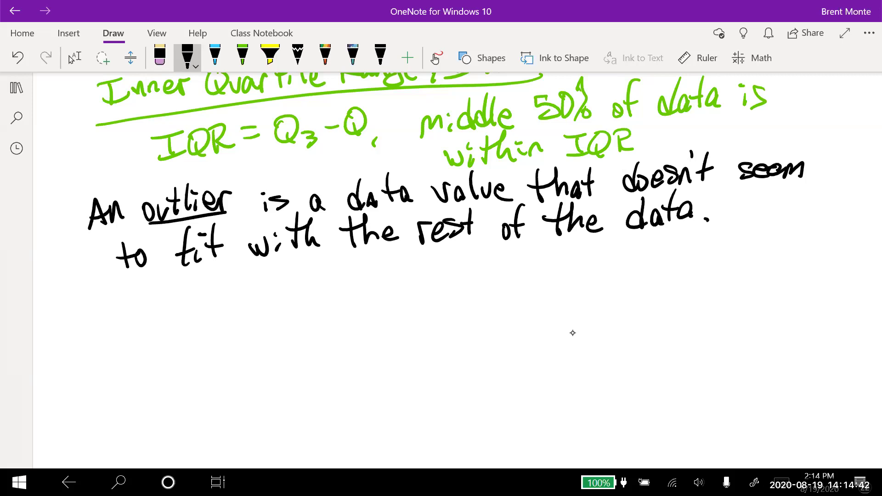
Begin a second outlier statement on a new line with "An outlier is"
mouse_move(87, 320)
mouse_down()
mouse_move(95, 296)
mouse_move(107, 316)
mouse_up()
drag(92, 309, 101, 307)
mouse_move(104, 317)
mouse_down()
mouse_move(113, 301)
mouse_move(124, 310)
mouse_move(173, 296)
mouse_up()
drag(182, 279, 189, 308)
drag(184, 295, 193, 293)
mouse_move(198, 278)
mouse_down()
mouse_move(204, 305)
mouse_move(212, 305)
mouse_up()
drag(216, 302, 228, 303)
mouse_move(225, 304)
mouse_down()
mouse_move(239, 284)
mouse_move(263, 299)
mouse_move(260, 281)
mouse_up()
drag(281, 283, 267, 299)
Continue the second outlier statement with "a data value"
drag(324, 281, 328, 294)
mouse_move(367, 266)
mouse_down()
mouse_move(368, 279)
mouse_move(356, 286)
mouse_up()
drag(383, 276, 381, 290)
mouse_move(396, 259)
mouse_down()
mouse_move(394, 287)
mouse_move(406, 270)
mouse_up()
mouse_move(411, 271)
mouse_down()
mouse_move(404, 284)
mouse_move(415, 285)
mouse_move(453, 263)
mouse_up()
mouse_move(464, 271)
mouse_down()
mouse_move(457, 285)
mouse_move(470, 286)
mouse_up()
mouse_move(478, 254)
mouse_down()
mouse_move(475, 278)
mouse_move(488, 281)
mouse_up()
mouse_move(489, 262)
mouse_down()
mouse_move(492, 280)
mouse_move(506, 277)
mouse_up()
End the first line of the second outlier statement with "less than"
mouse_move(533, 248)
mouse_down()
mouse_move(530, 272)
mouse_move(536, 268)
mouse_up()
drag(541, 269, 549, 274)
drag(583, 252, 576, 270)
drag(606, 238, 601, 267)
mouse_move(613, 236)
mouse_down()
mouse_move(616, 264)
mouse_move(628, 265)
mouse_up()
mouse_move(640, 251)
mouse_down()
mouse_move(630, 264)
mouse_move(645, 266)
mouse_up()
drag(647, 265, 660, 262)
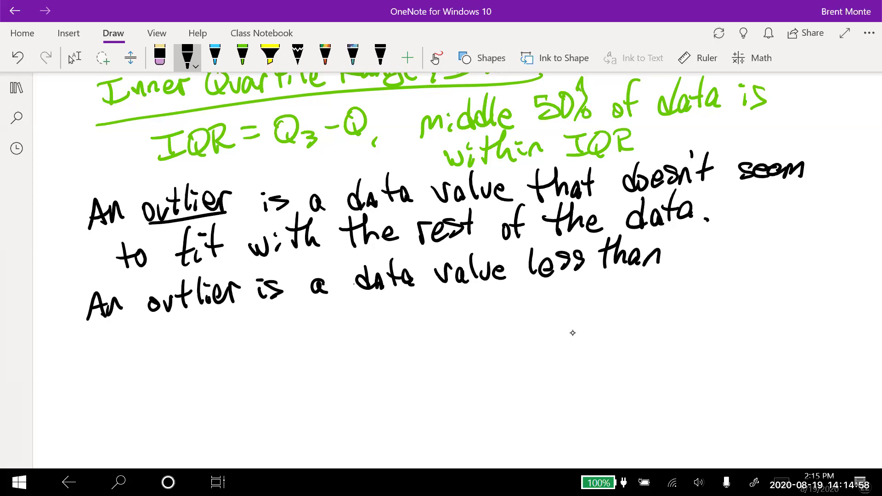
Handwrite the lower outlier limit "Q1 - 1.5 IQR" on the next line, followed by "or"
mouse_move(183, 323)
mouse_down()
mouse_move(193, 347)
mouse_move(209, 349)
mouse_up()
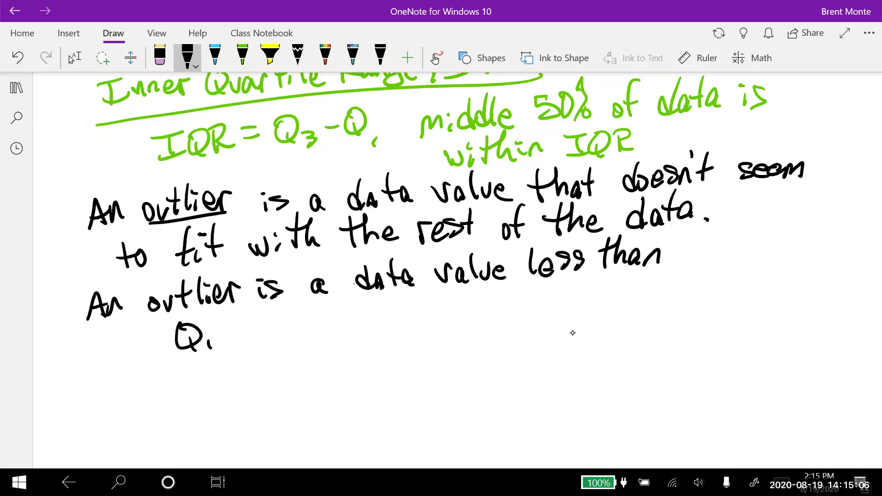
drag(219, 336, 249, 337)
click(256, 335)
mouse_move(278, 323)
mouse_down()
mouse_move(267, 338)
mouse_move(298, 339)
mouse_up()
mouse_move(286, 339)
mouse_down()
mouse_move(309, 336)
mouse_move(302, 315)
mouse_move(318, 314)
mouse_move(323, 340)
mouse_up()
mouse_move(329, 316)
mouse_down()
mouse_move(329, 339)
mouse_move(342, 337)
mouse_up()
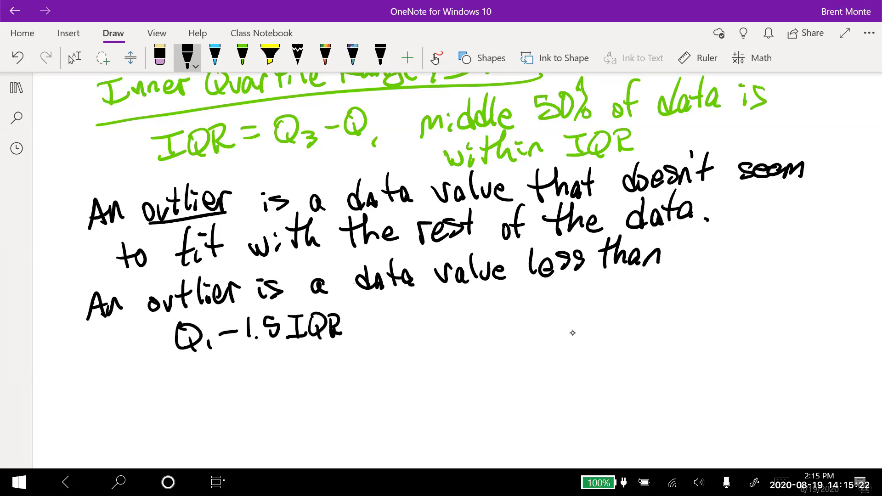
drag(381, 319, 385, 319)
mouse_move(394, 318)
mouse_down()
mouse_move(394, 328)
mouse_move(404, 315)
mouse_up()
Handwrite "greater than" on a new line below the lower outlier limit
scroll(573, 333, down, 3)
scroll(573, 332, up, 1)
mouse_move(143, 332)
mouse_down()
mouse_move(138, 337)
mouse_move(150, 340)
mouse_up()
drag(184, 329, 187, 341)
drag(180, 327, 210, 327)
drag(207, 339, 225, 319)
mouse_move(252, 307)
mouse_down()
mouse_move(251, 339)
mouse_move(263, 317)
mouse_up()
mouse_move(260, 304)
mouse_down()
mouse_move(278, 332)
mouse_move(370, 314)
mouse_move(346, 314)
mouse_up()
Complete the upper outlier limit after "greater than" with "Q3 + 1.5 IQR"
mouse_move(359, 324)
mouse_down()
mouse_move(370, 336)
mouse_move(392, 327)
mouse_move(386, 339)
mouse_up()
drag(417, 304, 416, 319)
mouse_move(405, 314)
mouse_down()
mouse_move(427, 308)
mouse_move(443, 319)
mouse_up()
mouse_move(469, 292)
mouse_down()
mouse_move(461, 313)
mouse_move(493, 310)
mouse_up()
mouse_move(484, 311)
mouse_down()
mouse_move(504, 310)
mouse_move(504, 290)
mouse_up()
drag(518, 293, 523, 308)
drag(531, 293, 531, 313)
mouse_move(528, 289)
mouse_down()
mouse_move(542, 292)
mouse_move(546, 311)
mouse_up()
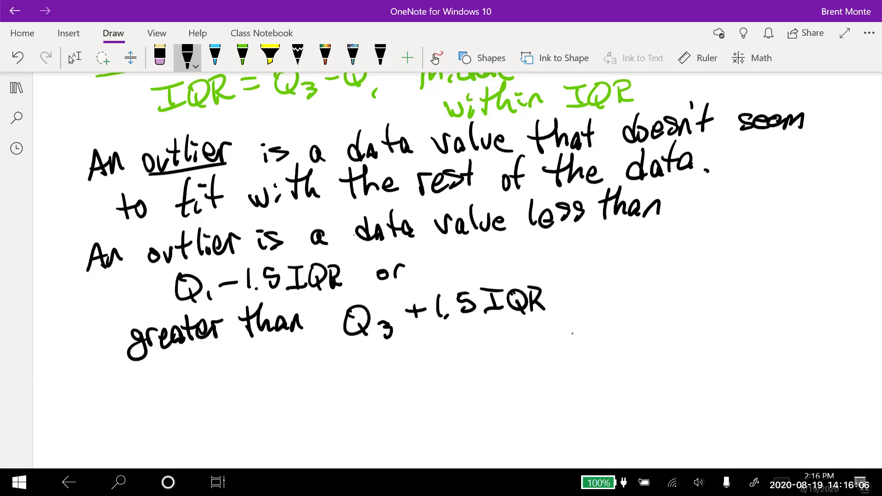
Start a new line below the upper outlier limit with "We denote an"
scroll(572, 333, down, 2)
scroll(573, 332, down, 1)
mouse_move(89, 305)
mouse_down()
mouse_move(104, 322)
mouse_move(110, 302)
mouse_up()
mouse_move(115, 317)
mouse_down()
mouse_move(133, 322)
mouse_move(166, 288)
mouse_move(182, 318)
mouse_move(212, 310)
mouse_up()
mouse_move(221, 284)
mouse_down()
mouse_move(222, 315)
mouse_move(234, 298)
mouse_up()
mouse_move(230, 309)
mouse_down()
mouse_move(281, 313)
mouse_move(353, 289)
mouse_up()
Continue the notation sentence with "outlier with" and an asterisk symbol
mouse_move(360, 273)
mouse_down()
mouse_move(361, 296)
mouse_move(378, 279)
mouse_move(383, 297)
mouse_up()
drag(389, 288, 391, 297)
drag(389, 277, 406, 295)
mouse_move(410, 281)
mouse_down()
mouse_move(412, 296)
mouse_move(425, 281)
mouse_move(455, 292)
mouse_up()
mouse_move(455, 292)
mouse_down()
mouse_move(463, 276)
mouse_move(470, 289)
mouse_up()
mouse_move(487, 252)
mouse_down()
mouse_move(489, 283)
mouse_move(487, 266)
mouse_up()
mouse_move(492, 252)
mouse_down()
mouse_move(509, 283)
mouse_move(542, 276)
mouse_up()
mouse_move(555, 257)
mouse_down()
mouse_move(535, 282)
mouse_move(555, 274)
mouse_up()
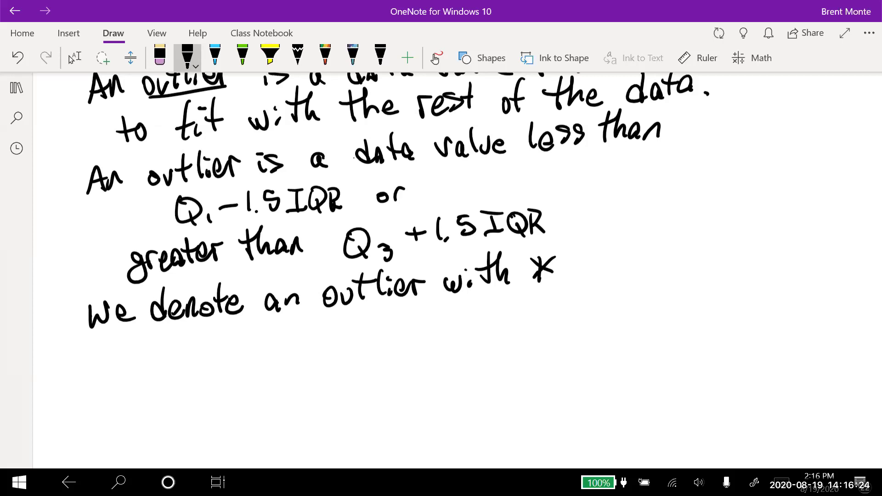
Continue the notation sentence after the asterisk with "on our graph"
drag(588, 283, 586, 284)
click(749, 300)
mouse_move(598, 236)
mouse_down()
mouse_move(598, 247)
mouse_move(652, 248)
mouse_move(670, 230)
mouse_move(695, 240)
mouse_move(676, 264)
mouse_up()
mouse_move(701, 223)
mouse_down()
mouse_move(702, 240)
mouse_move(711, 224)
mouse_up()
drag(718, 226, 722, 265)
drag(726, 232, 729, 239)
drag(740, 202, 756, 238)
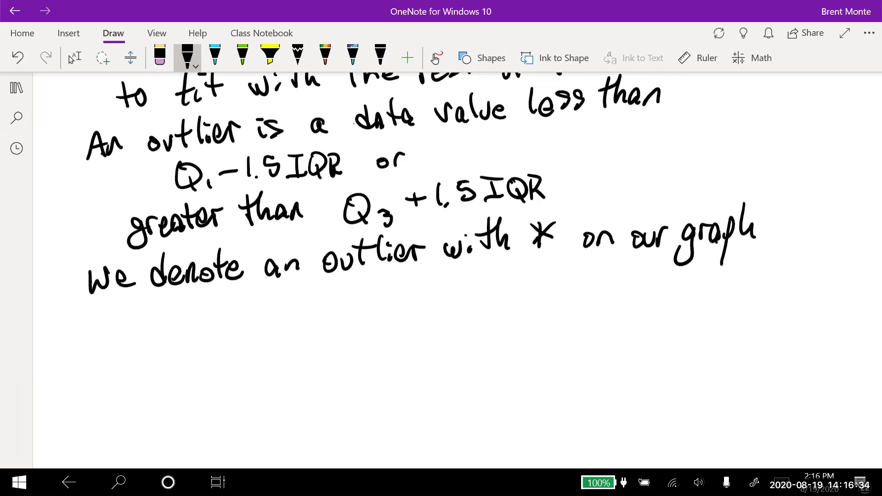
Add "(boxplot)" in parentheses after "graph" to finish the notation sentence
mouse_move(783, 202)
mouse_down()
mouse_move(769, 245)
mouse_move(809, 229)
mouse_move(831, 254)
mouse_up()
drag(827, 216, 834, 238)
drag(844, 225, 850, 237)
drag(863, 205, 855, 235)
mouse_move(851, 212)
mouse_down()
mouse_move(866, 211)
mouse_move(851, 248)
mouse_up()
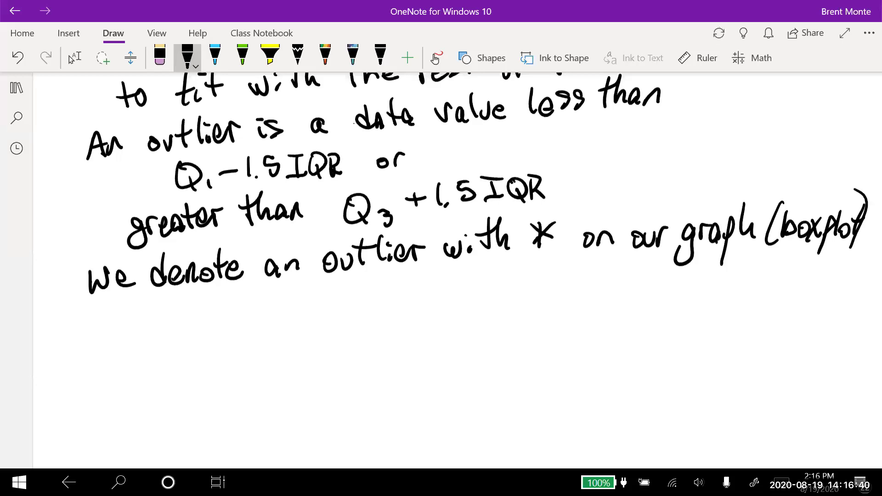
Handwrite the label "A boxplot" on a new line below the notation sentence
mouse_move(76, 344)
mouse_down()
mouse_move(95, 339)
mouse_move(99, 326)
mouse_move(148, 327)
mouse_move(160, 317)
mouse_up()
drag(166, 314, 183, 333)
mouse_move(182, 314)
mouse_down()
mouse_move(164, 332)
mouse_move(203, 323)
mouse_up()
mouse_move(217, 313)
mouse_down()
mouse_move(230, 321)
mouse_move(241, 301)
mouse_up()
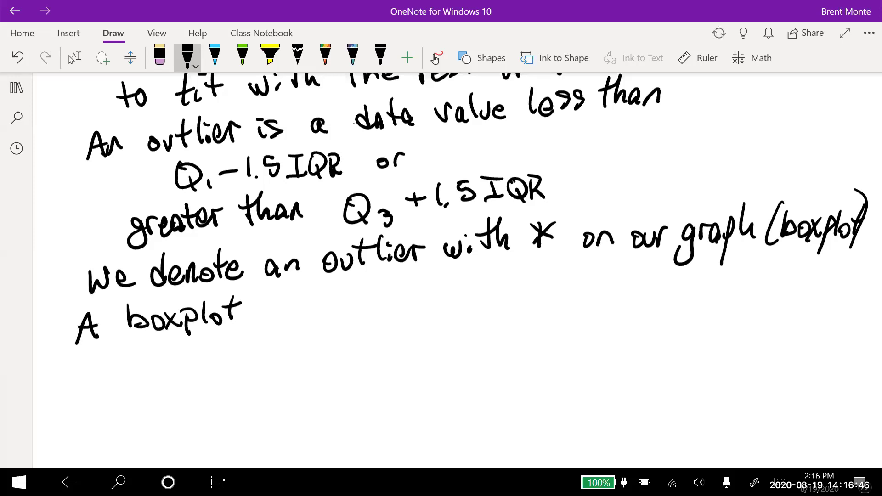
Draw a horizontal axis beside and below "A boxplot", with five ticks labelled min, Q1, Q2, Q3 and max
scroll(441, 271, down, 3)
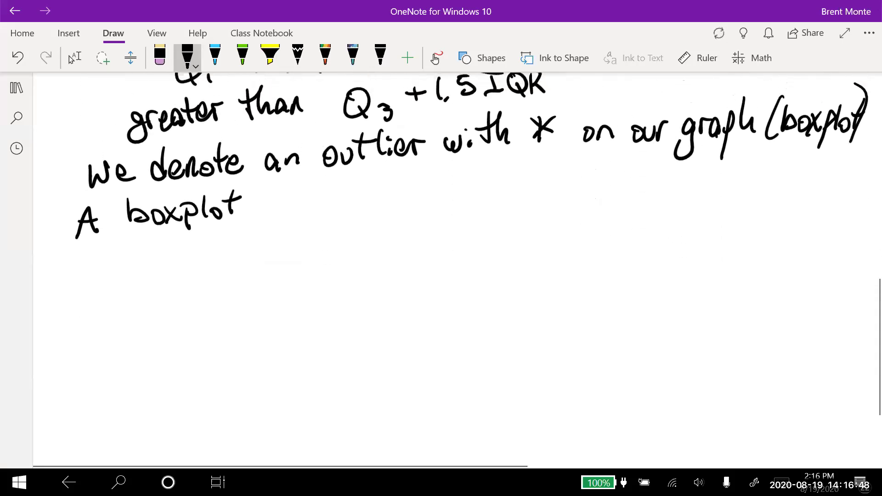
drag(302, 256, 509, 246)
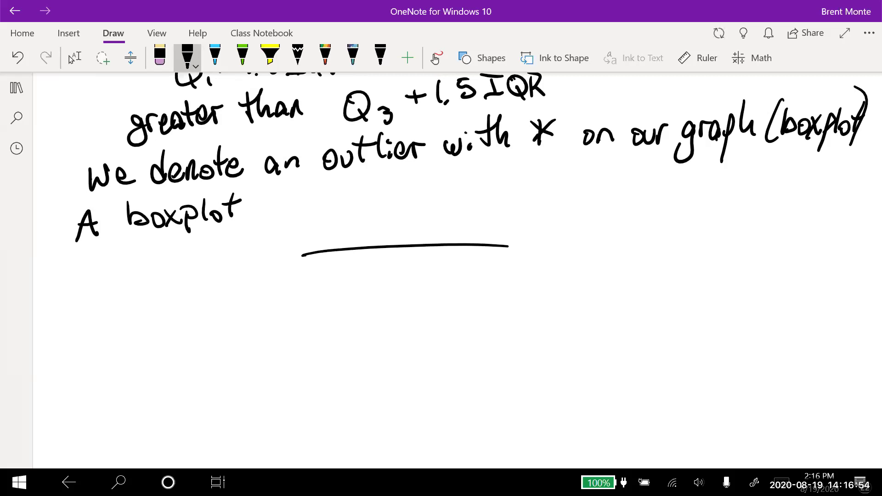
mouse_move(301, 248)
mouse_down()
mouse_move(292, 285)
mouse_move(330, 281)
mouse_up()
drag(357, 238, 358, 269)
mouse_move(401, 238)
mouse_down()
mouse_move(400, 275)
mouse_move(423, 283)
mouse_move(373, 289)
mouse_up()
drag(450, 237, 462, 284)
drag(466, 280, 470, 290)
mouse_move(505, 235)
mouse_down()
mouse_move(521, 272)
mouse_move(552, 267)
mouse_up()
drag(550, 253, 536, 276)
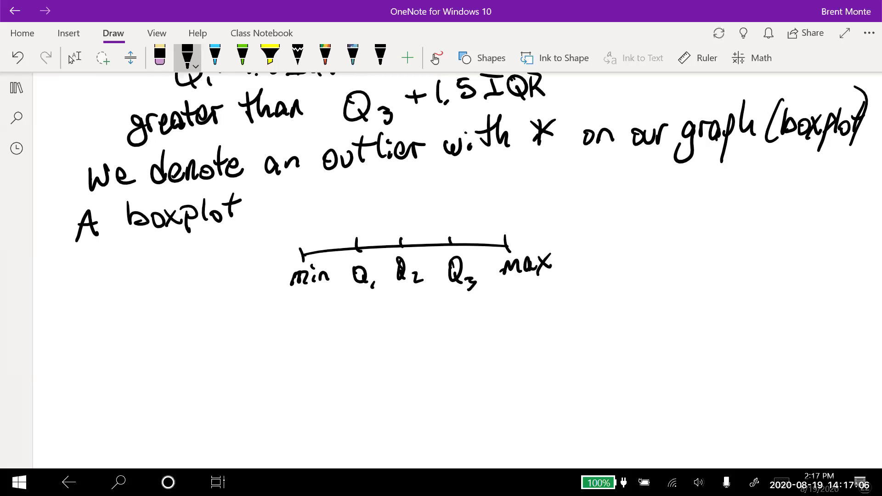
Draw a boxplot above the axis, with a box from Q1 to Q3 divided at Q2 and whiskers to min and max
click(297, 215)
click(396, 212)
click(448, 213)
click(503, 208)
mouse_move(343, 197)
mouse_down()
mouse_move(349, 227)
mouse_move(430, 225)
mouse_move(449, 211)
mouse_move(404, 195)
mouse_move(344, 195)
mouse_up()
drag(393, 197, 395, 223)
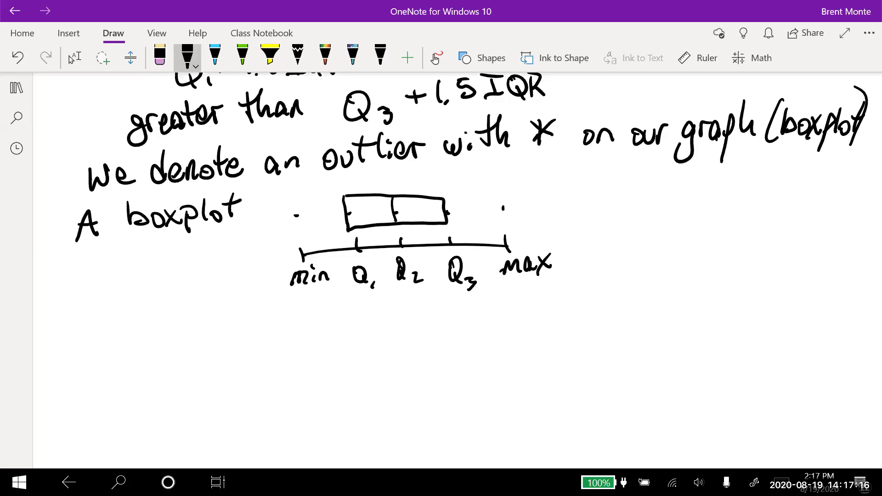
mouse_move(449, 212)
mouse_down()
mouse_move(503, 210)
mouse_move(502, 223)
mouse_up()
mouse_move(345, 214)
mouse_down()
mouse_move(298, 216)
mouse_move(298, 231)
mouse_up()
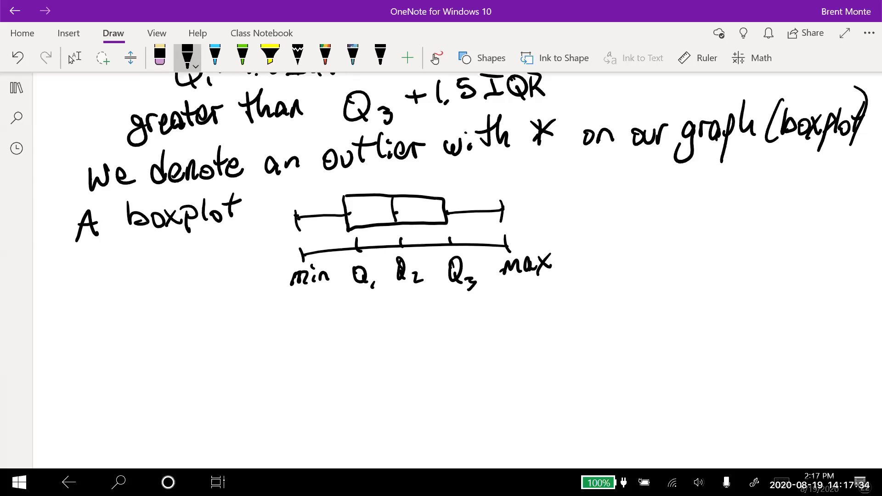
mouse_move(307, 201)
mouse_down()
mouse_move(317, 198)
mouse_move(308, 193)
mouse_up()
drag(463, 195, 469, 189)
click(467, 193)
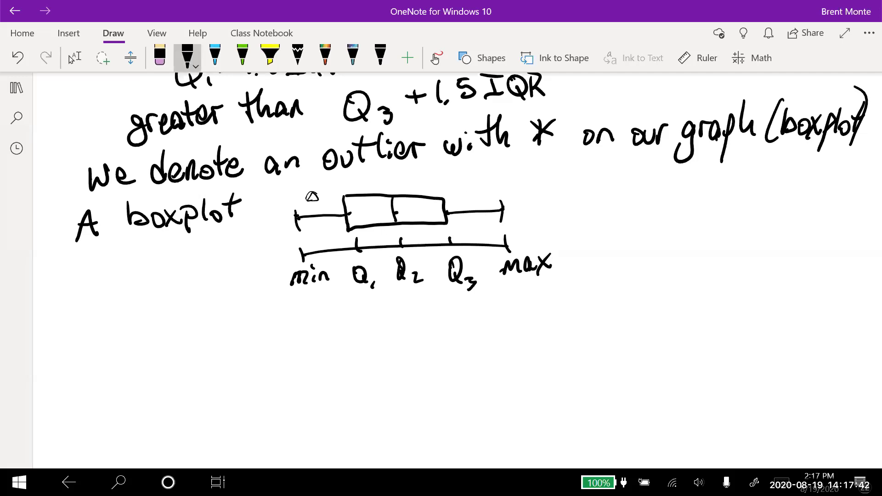
click(312, 197)
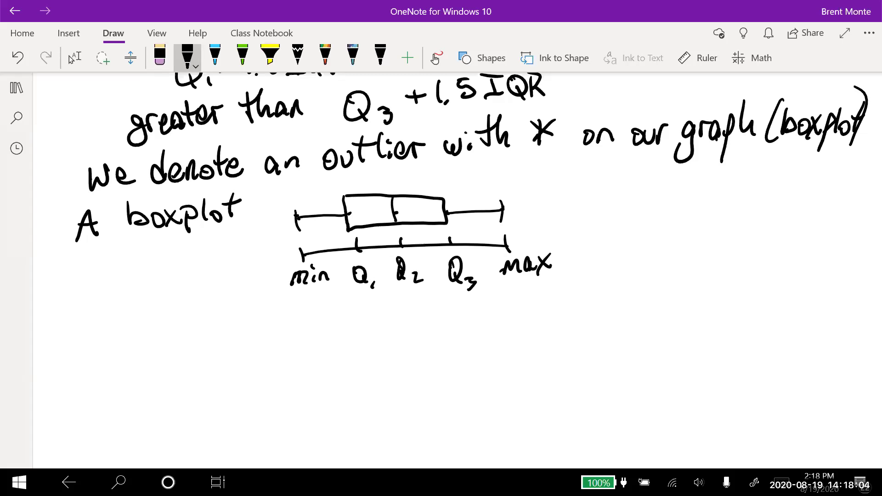
Copy Boxplot.PNG from the Ch 3 folder in File Explorer and return to the OneNote page
scroll(441, 248, down, 3)
click(71, 58)
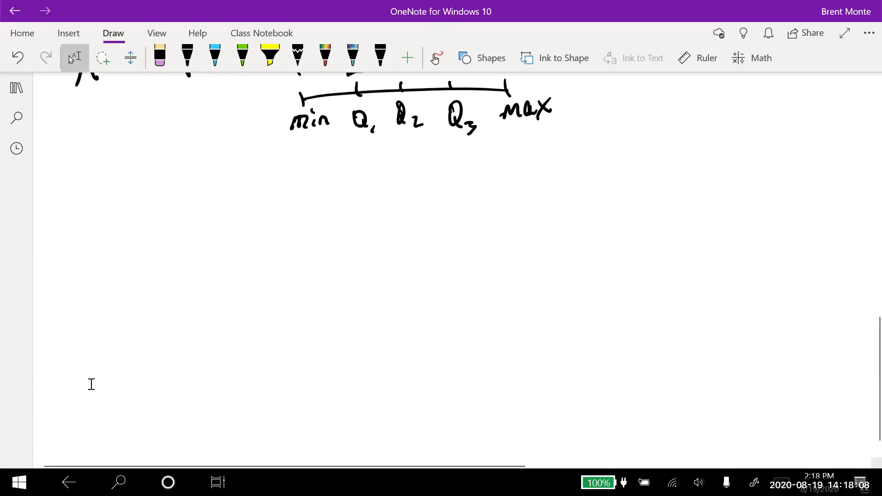
click(218, 483)
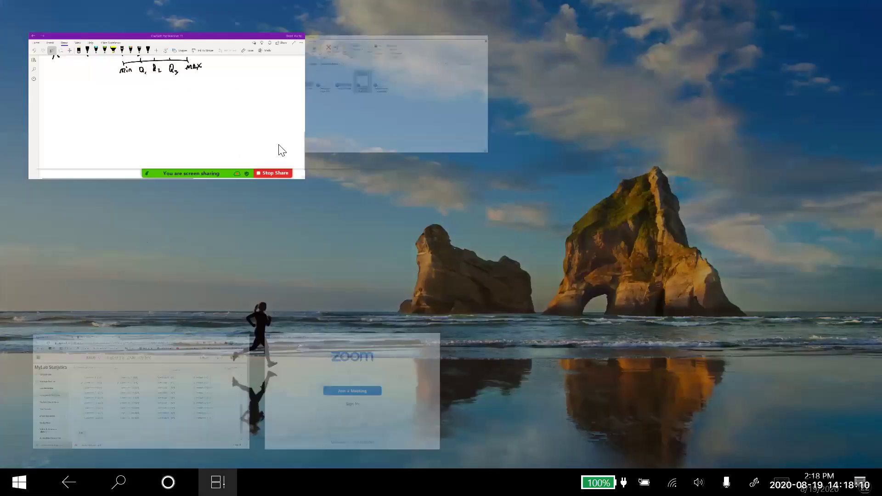
click(300, 141)
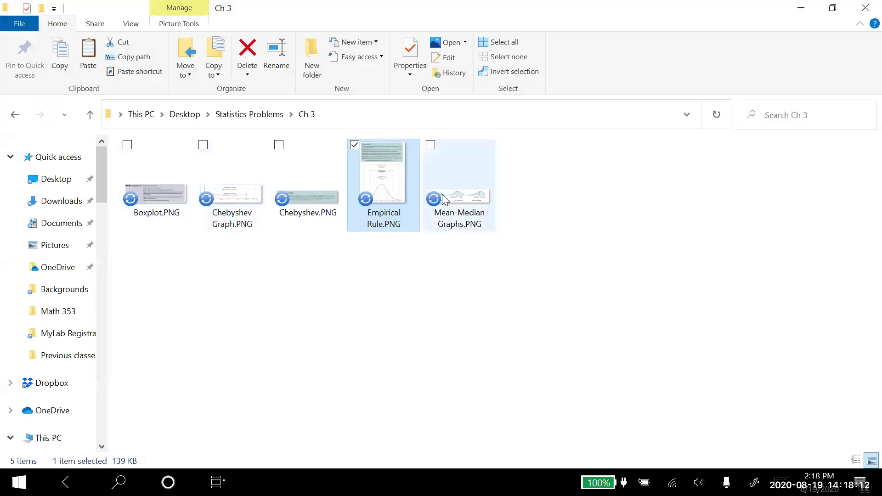
right_click(153, 198)
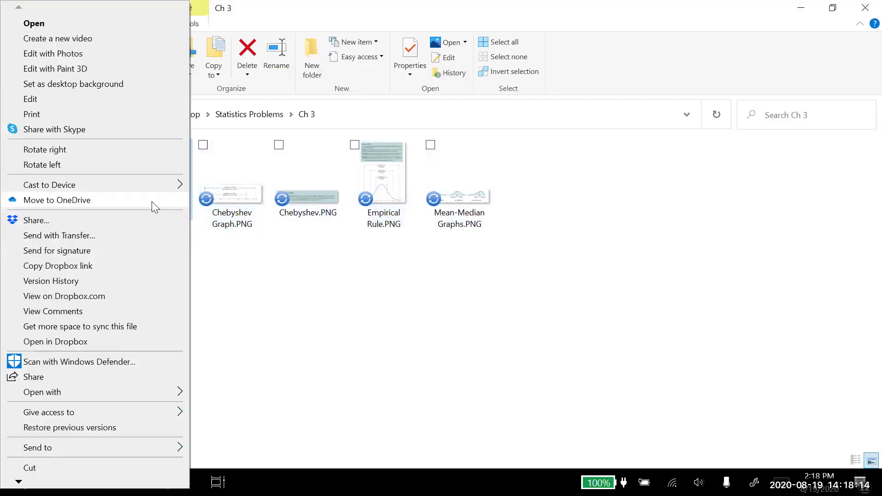
scroll(73, 404, down, 1)
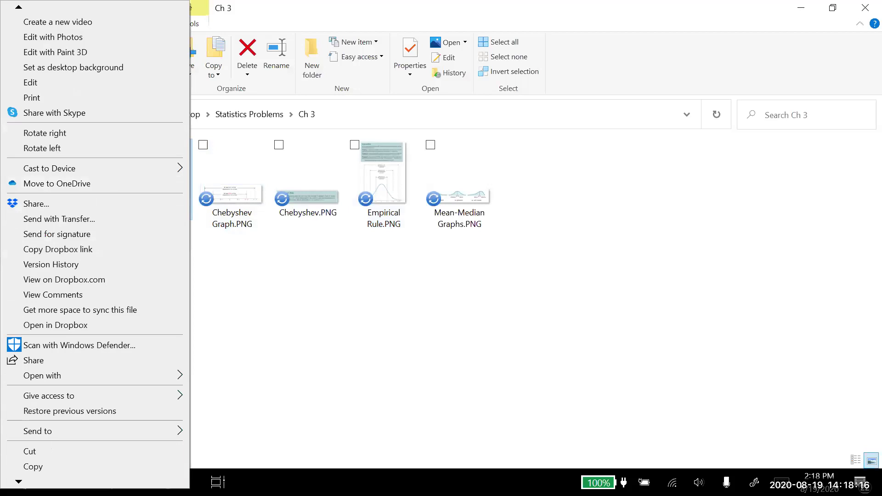
click(34, 467)
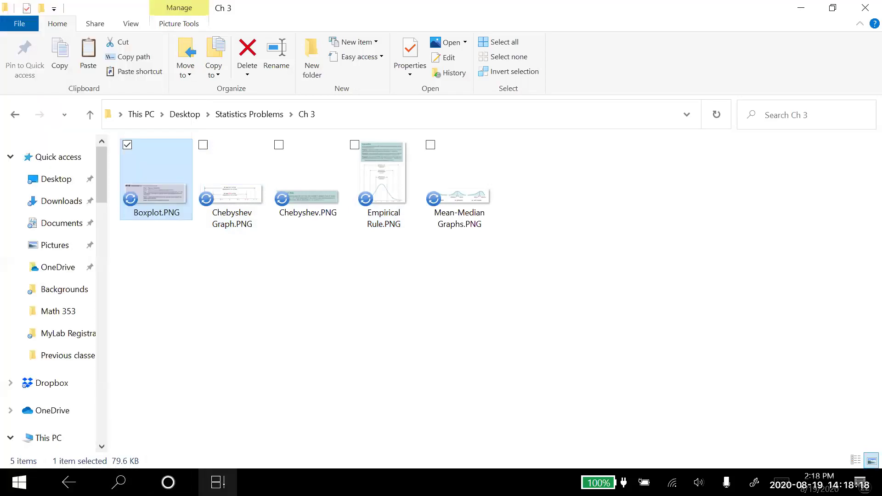
click(218, 483)
click(281, 109)
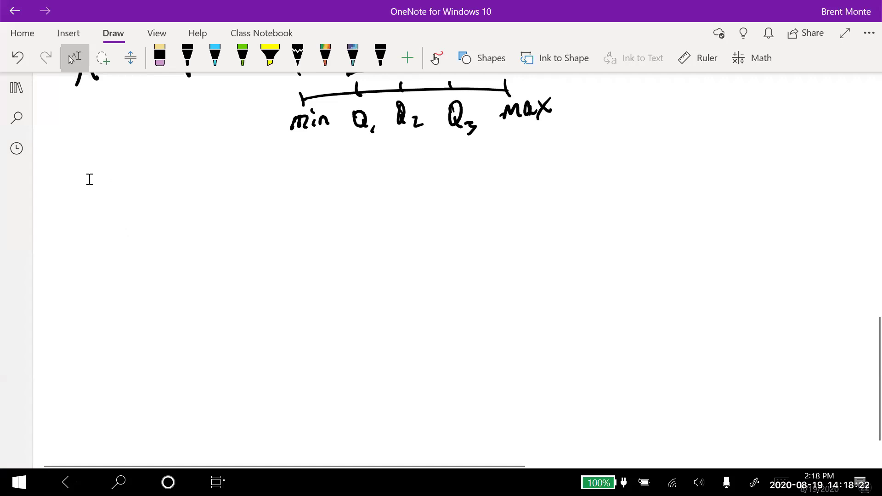
Paste the copied boxplot procedure image on the page below the hand-drawn boxplot
right_click(90, 179)
click(129, 245)
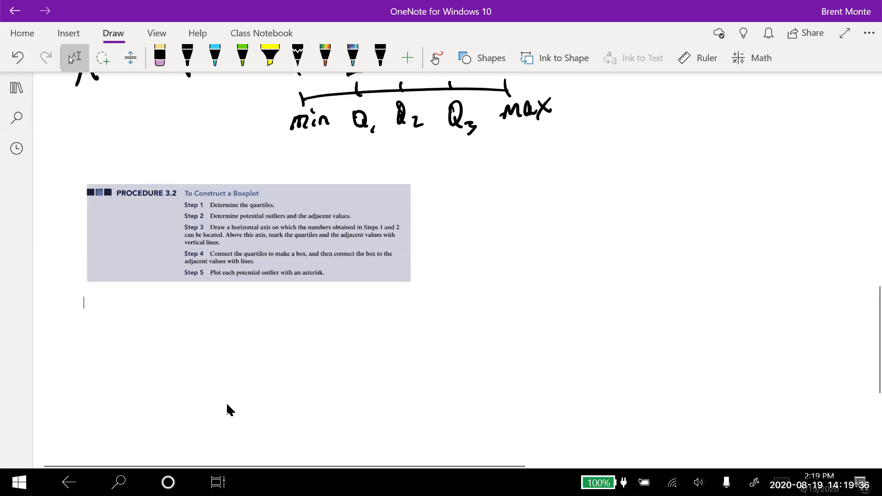
Switch to the MyLab Statistics homework in Chrome and open Question 24
click(218, 482)
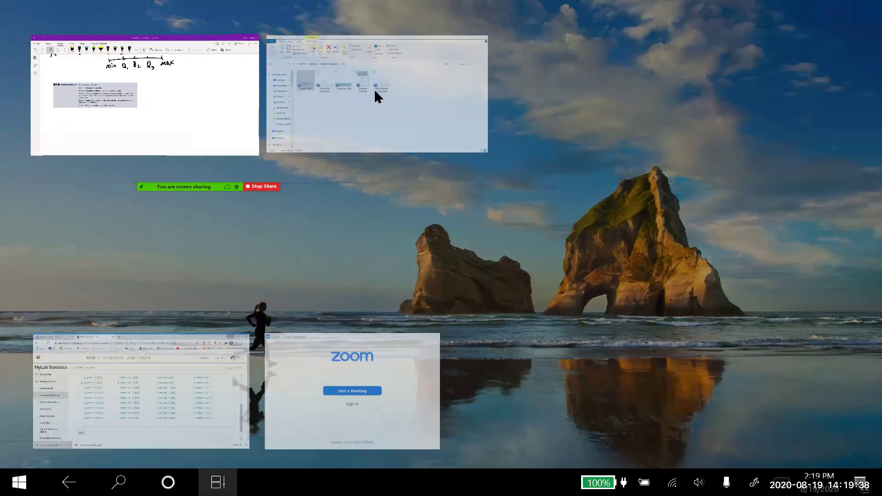
click(131, 391)
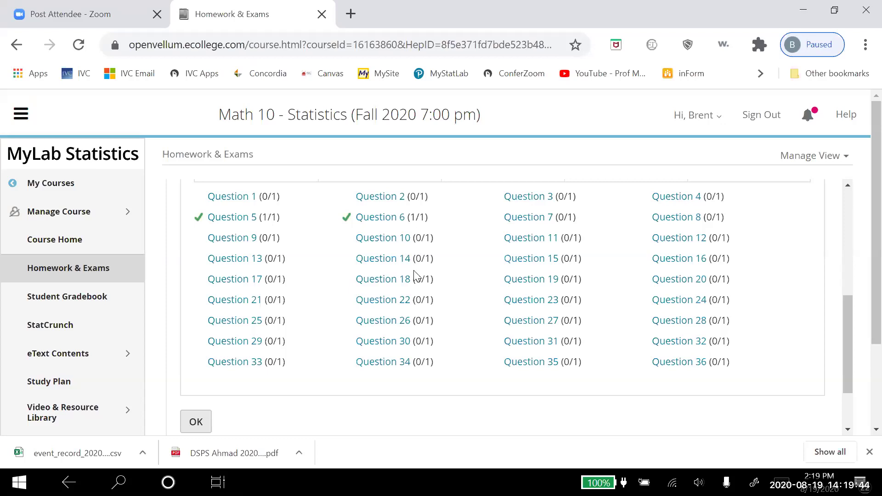
click(665, 300)
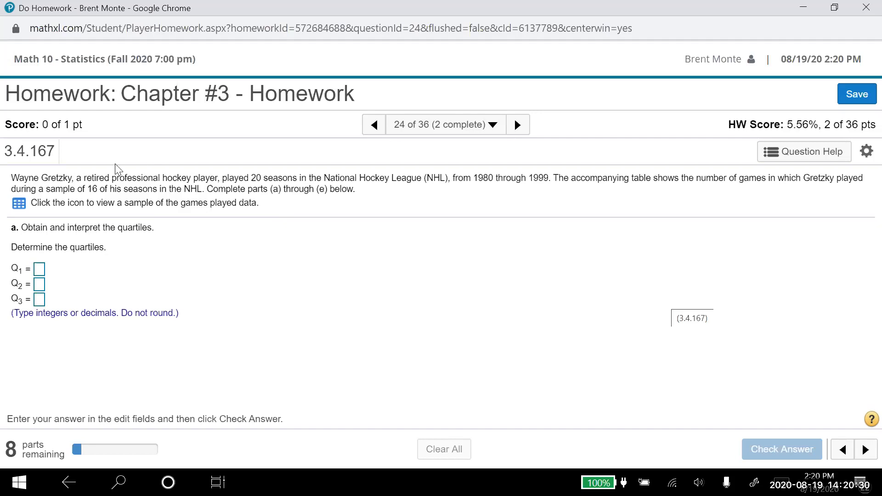
View the sample of games played data and open it in StatCrunch
click(20, 205)
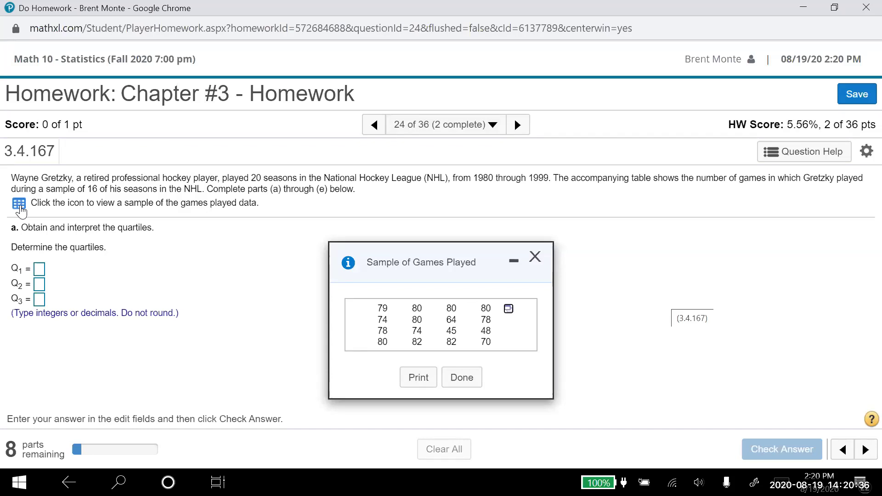
click(508, 311)
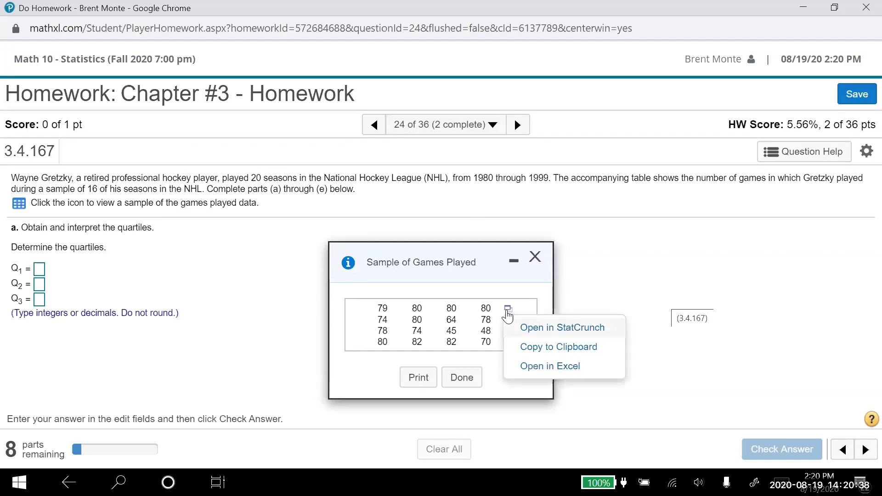
click(531, 329)
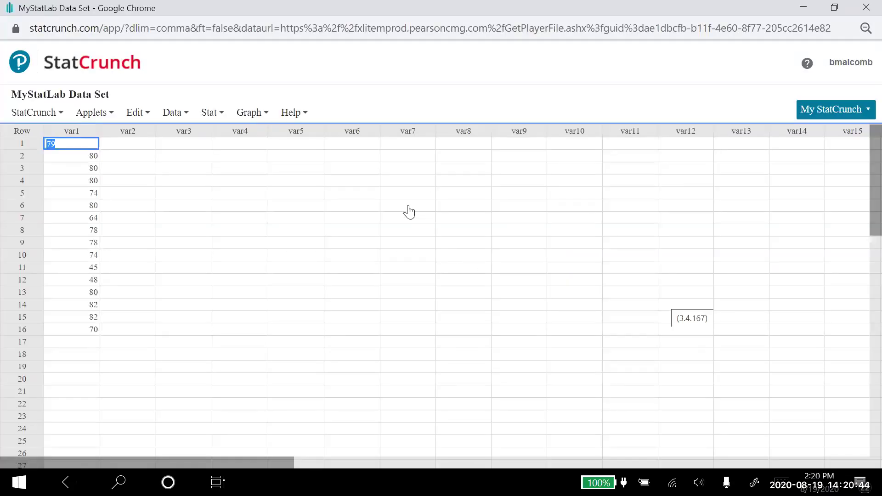
Compute column summary statistics for var1 with the default statistics, close the results and return to the homework question
click(215, 114)
mouse_move(224, 150)
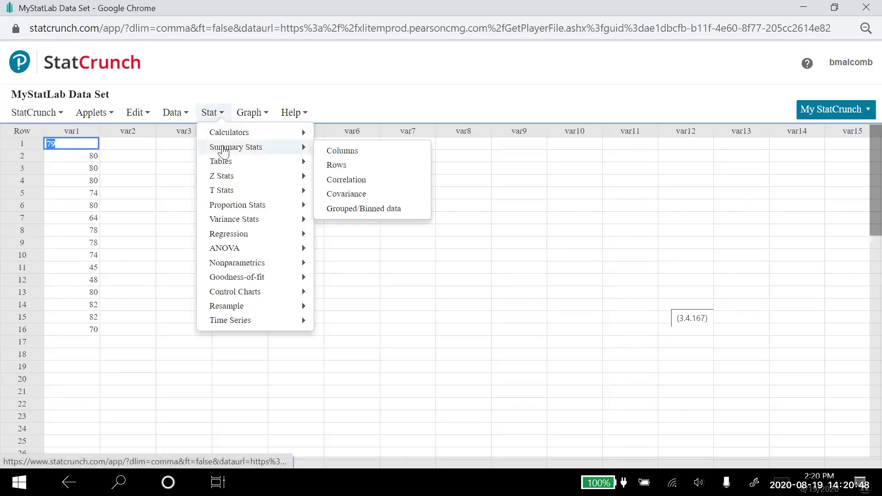
click(357, 152)
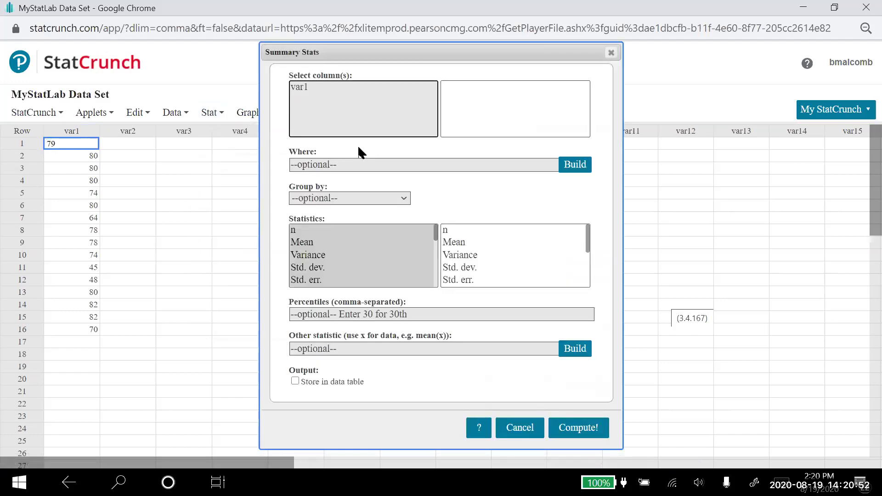
click(300, 87)
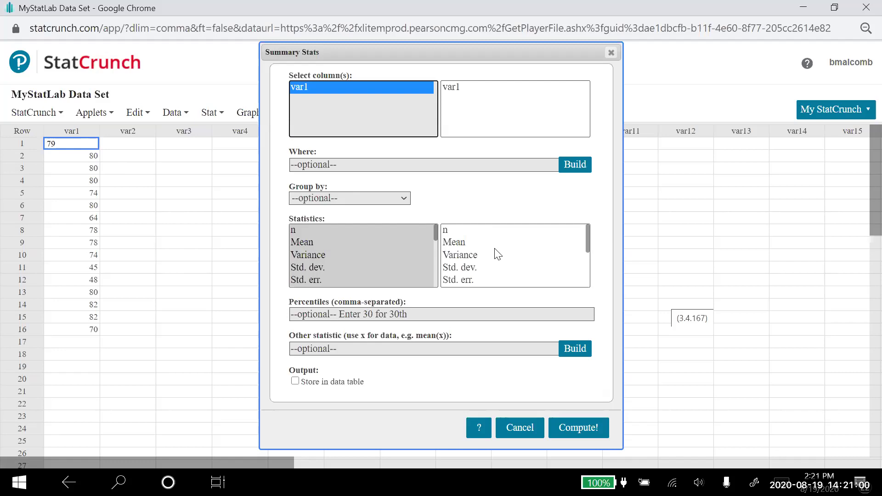
scroll(493, 244, down, 3)
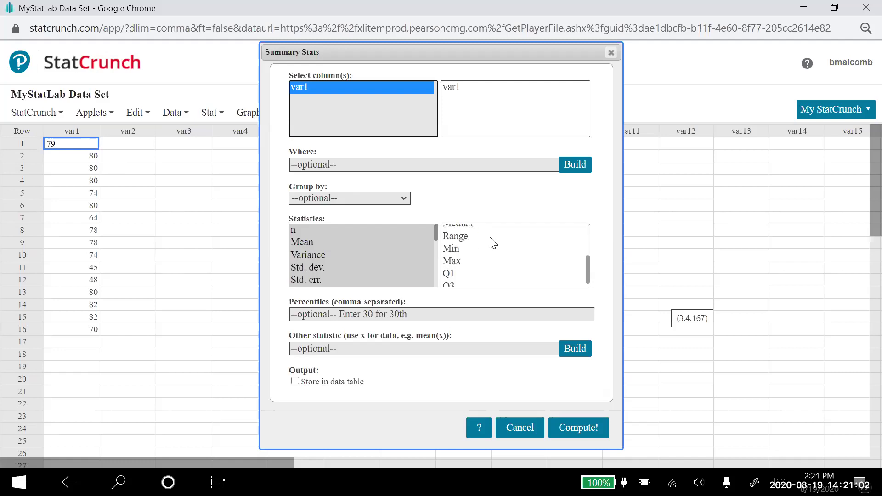
scroll(493, 244, up, 3)
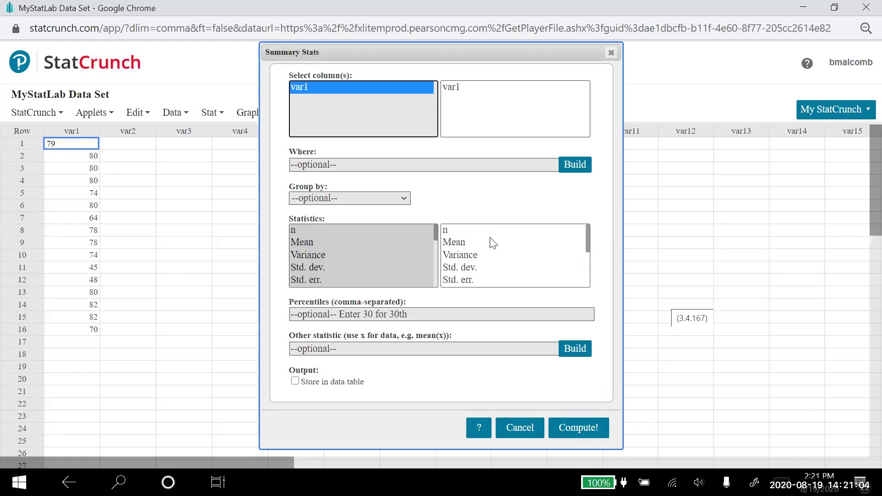
drag(587, 244, 590, 254)
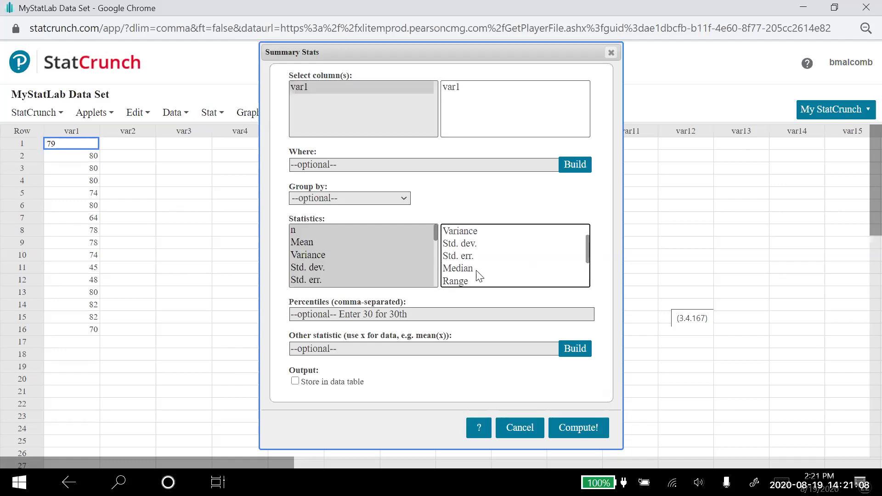
click(585, 256)
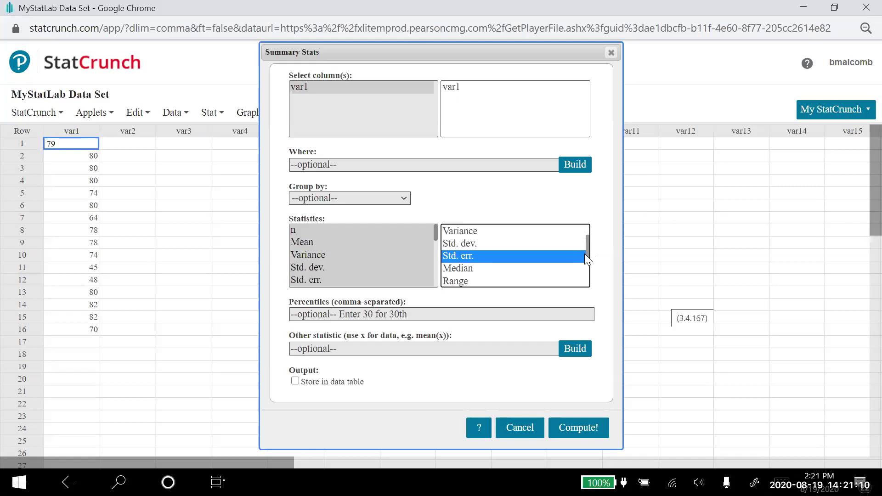
drag(589, 254, 587, 289)
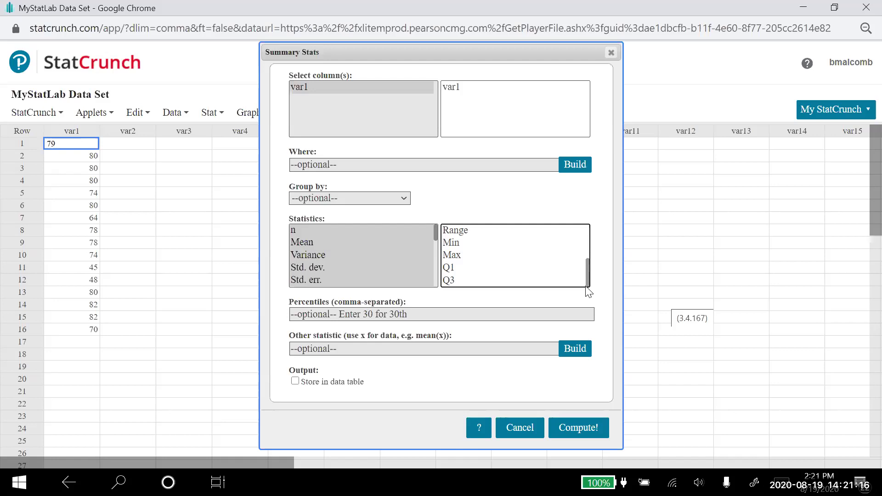
click(581, 432)
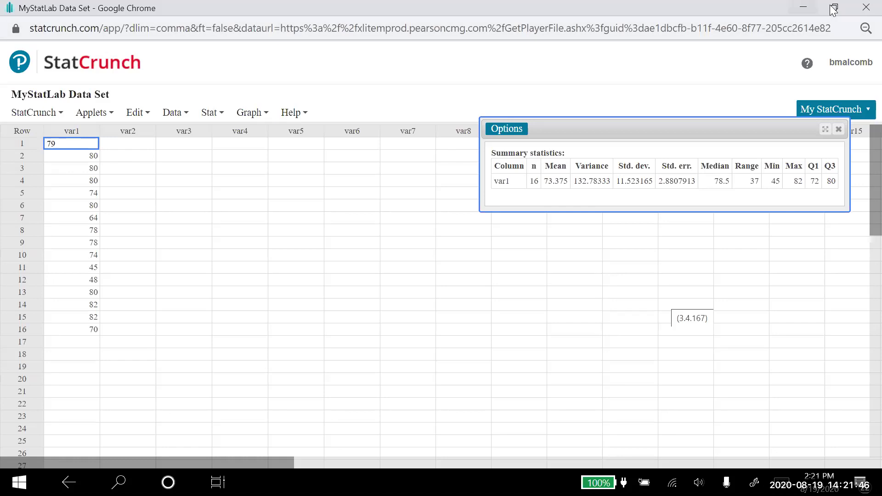
click(839, 130)
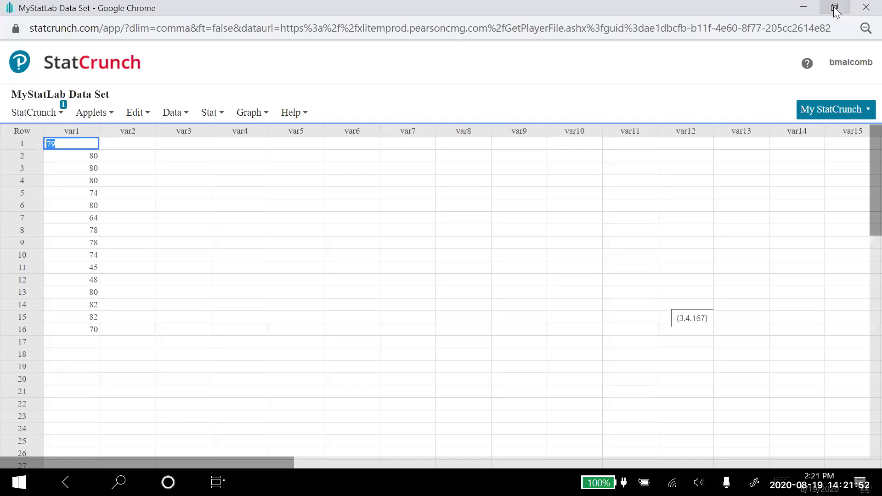
click(802, 9)
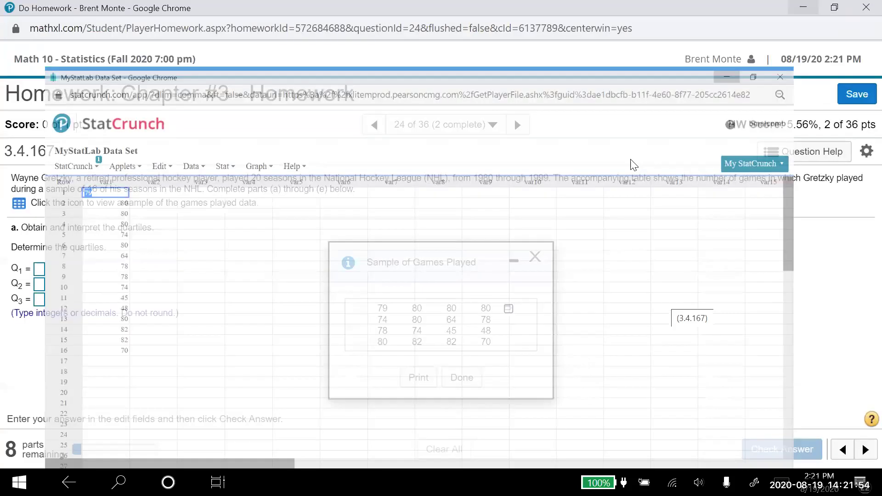
Answer the quartiles with Q1 = 72, Q2 = 78.5 and Q3 = 80, check the answer, and close the data window
click(40, 270)
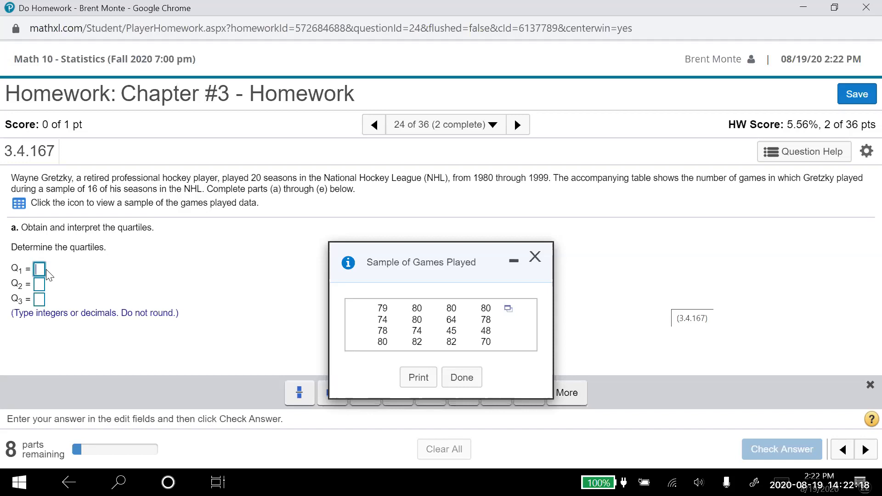
text(72)
key(Tab)
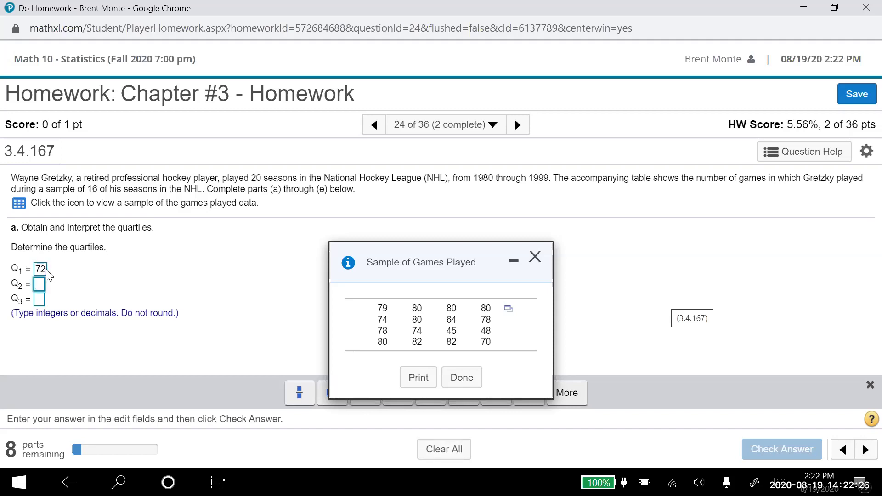
text(78.5)
key(Tab)
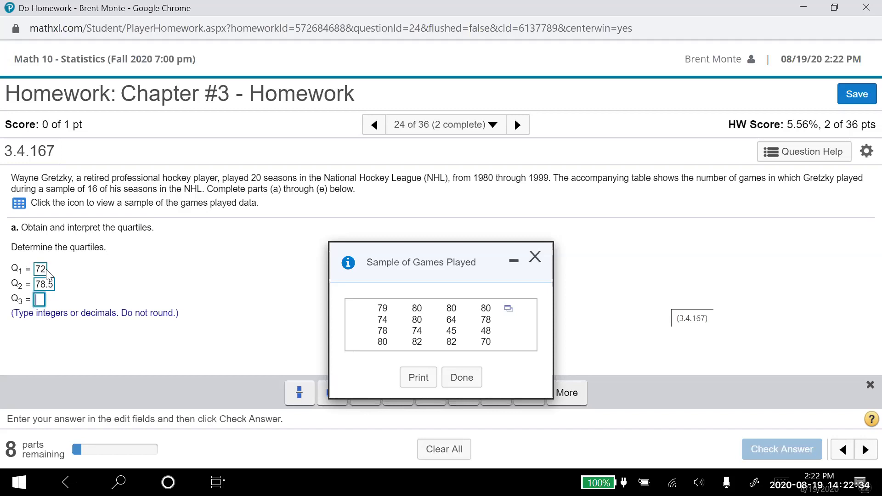
text(80)
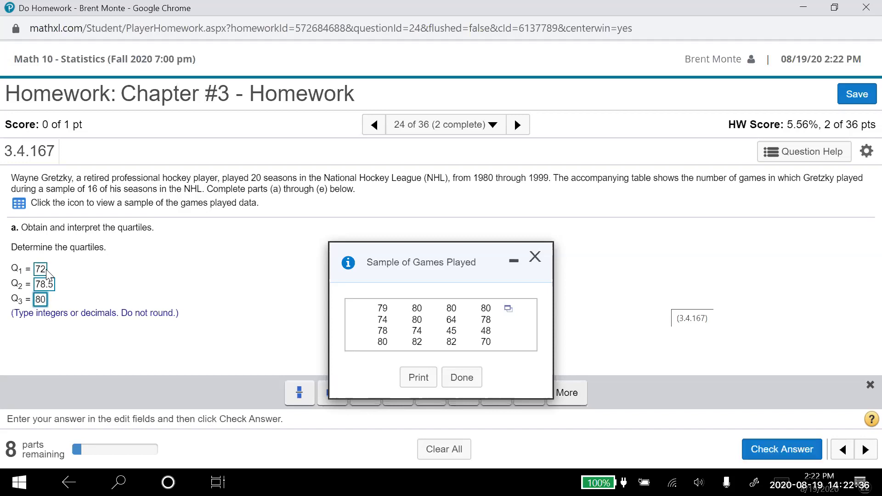
key(Return)
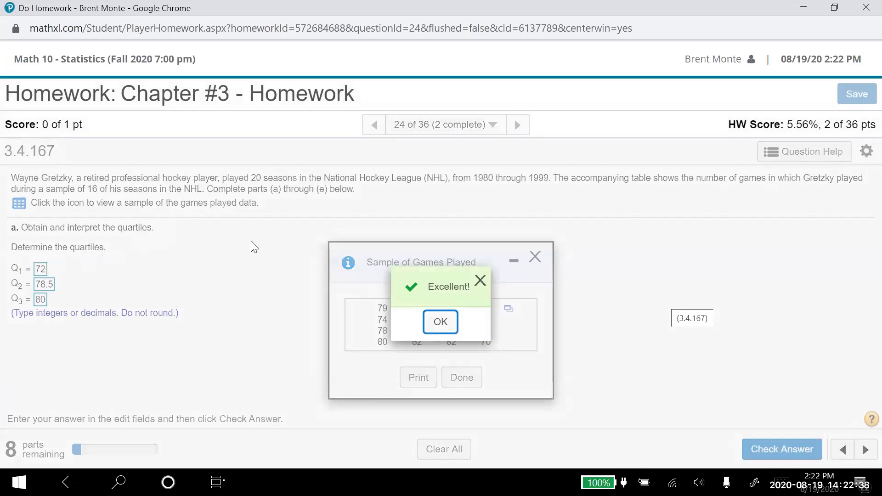
click(440, 323)
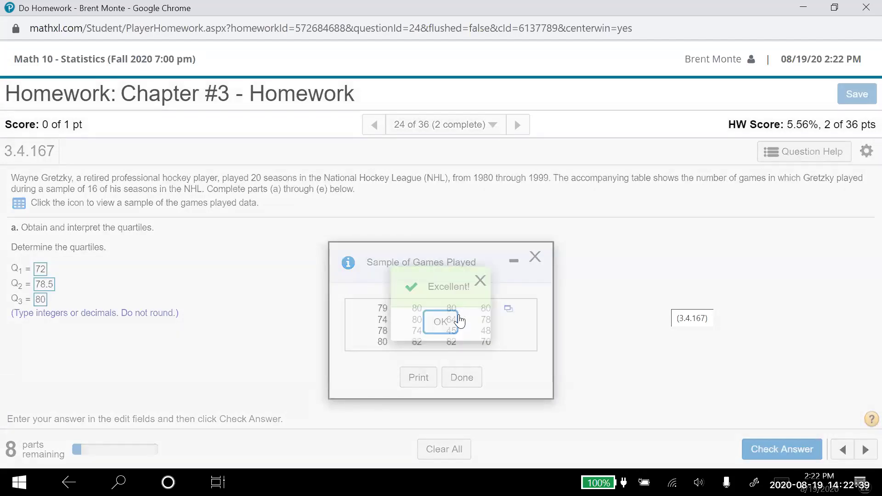
click(535, 258)
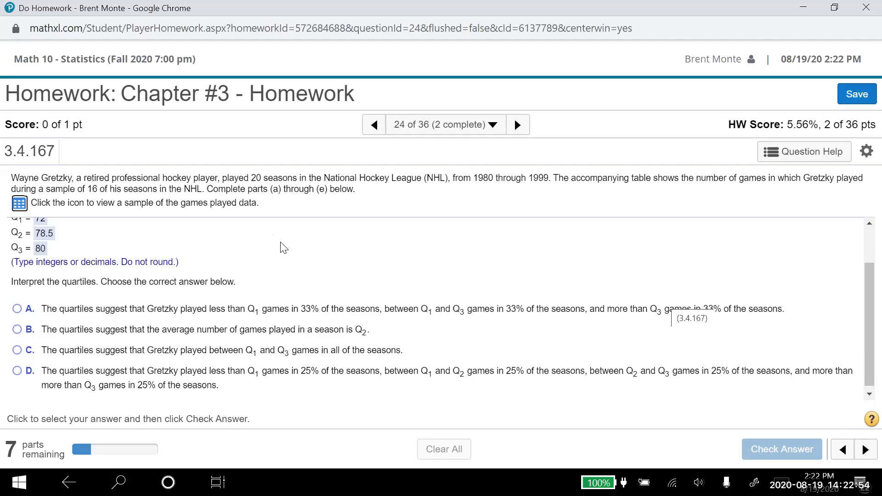
Choose interpretation D, with 25% of the seasons in each quarter, and check the answer
drag(861, 312, 861, 295)
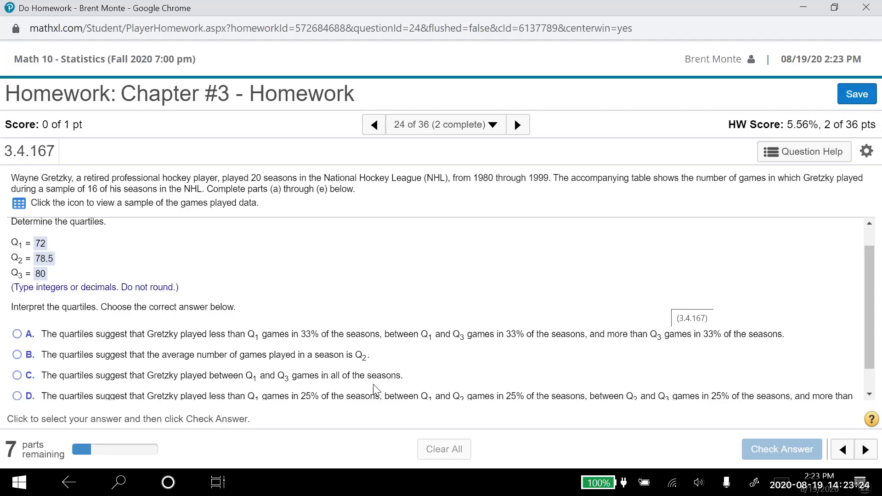
click(19, 396)
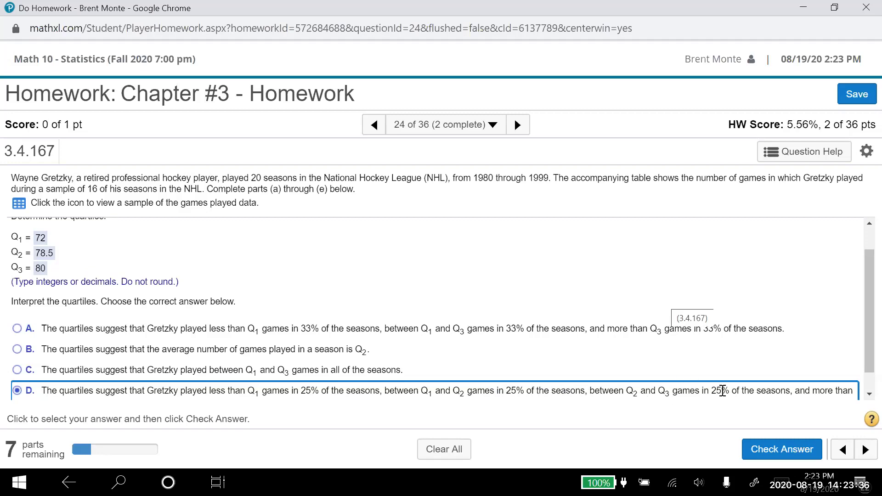
scroll(455, 325, down, 1)
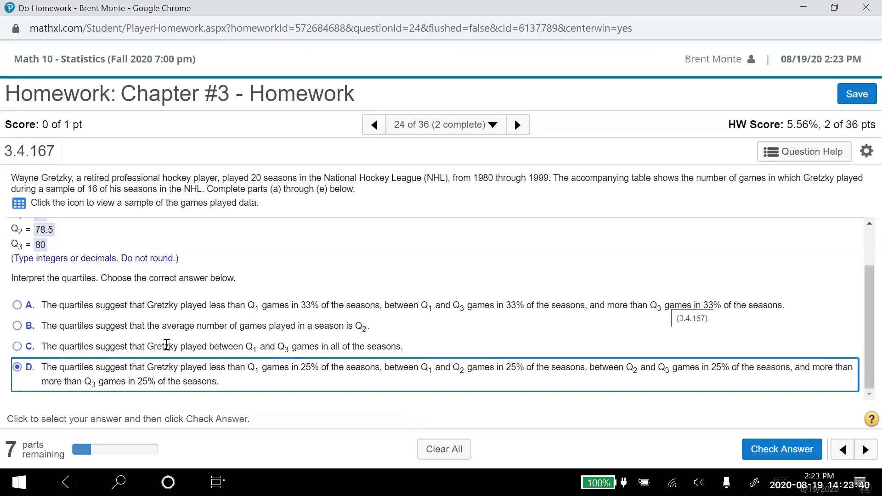
click(782, 450)
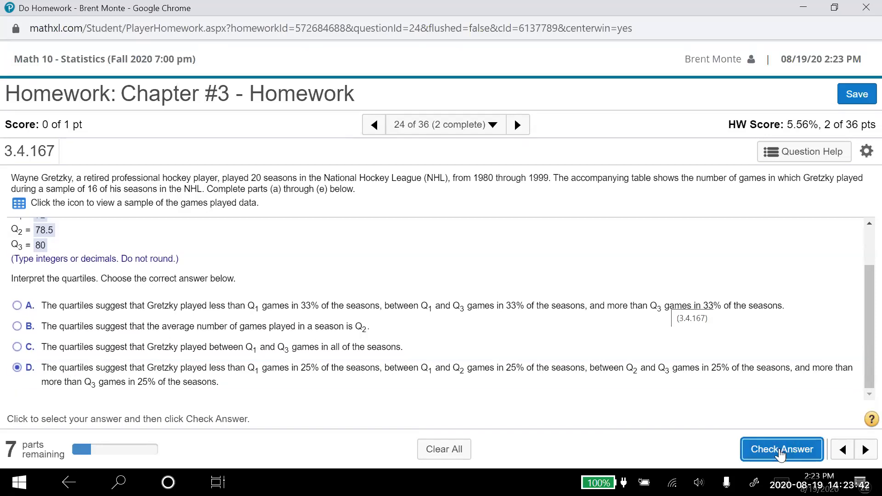
click(442, 327)
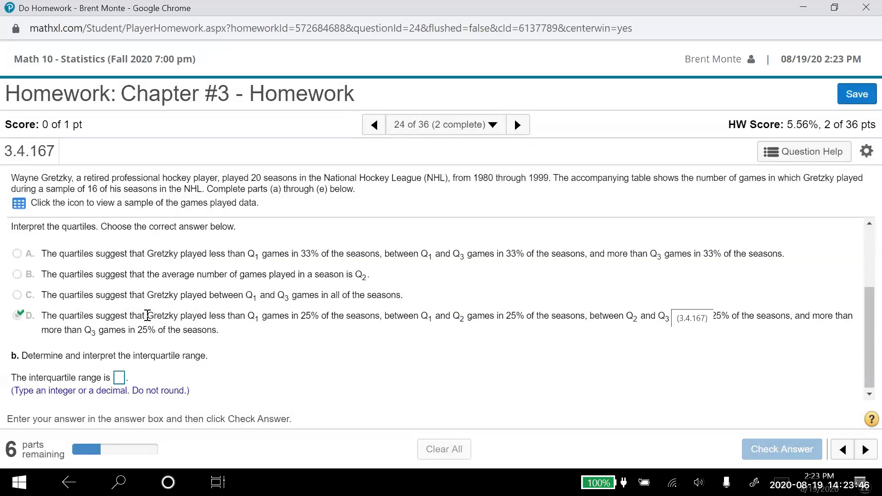
Handwrite "IQR = Q3 − Q1 = 80 − 72 = 8" over the homework page above the quartile answers
scroll(207, 299, up, 2)
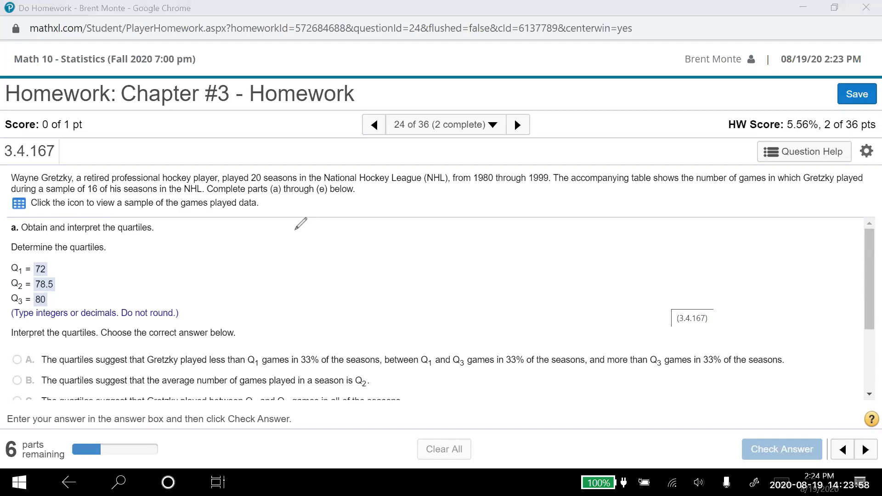
mouse_move(281, 221)
mouse_down()
mouse_move(317, 232)
mouse_move(325, 217)
mouse_move(374, 213)
mouse_move(391, 220)
mouse_move(386, 226)
mouse_move(424, 202)
mouse_move(457, 207)
mouse_move(456, 219)
mouse_move(468, 208)
mouse_up()
mouse_move(460, 215)
mouse_down()
mouse_move(592, 197)
mouse_move(563, 210)
mouse_up()
drag(569, 205, 579, 204)
drag(569, 211, 601, 193)
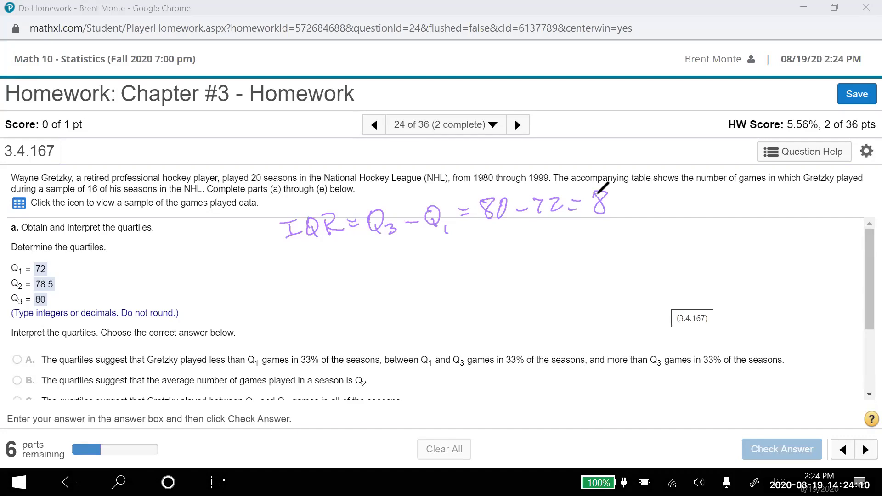
Answer part b with an interquartile range of 8 and check the answer
drag(355, 351, 343, 275)
scroll(437, 308, down, 3)
click(17, 314)
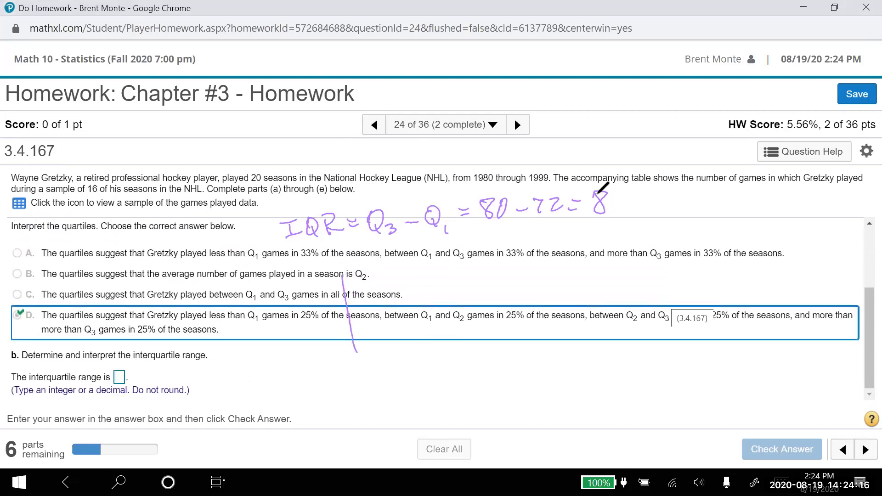
click(119, 376)
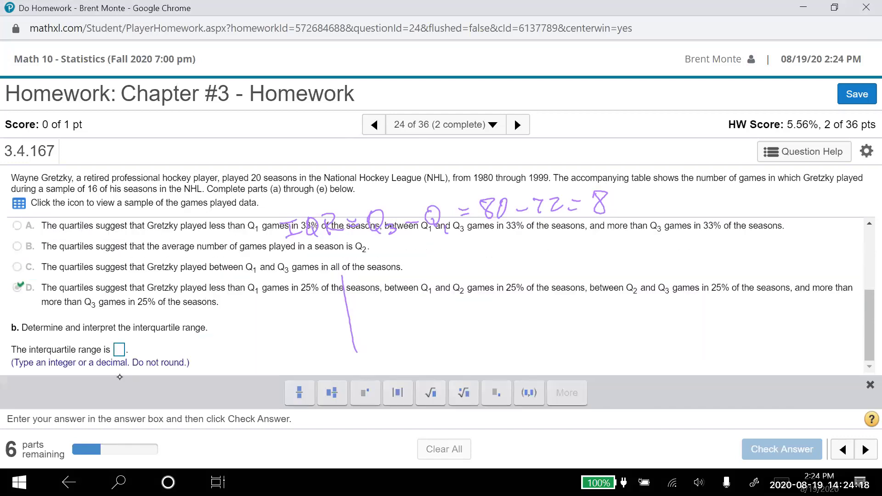
click(750, 301)
click(119, 349)
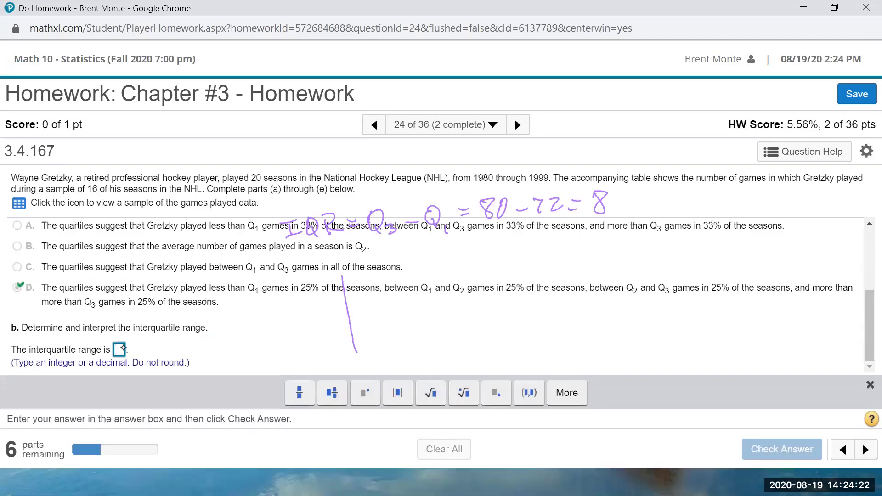
text(8)
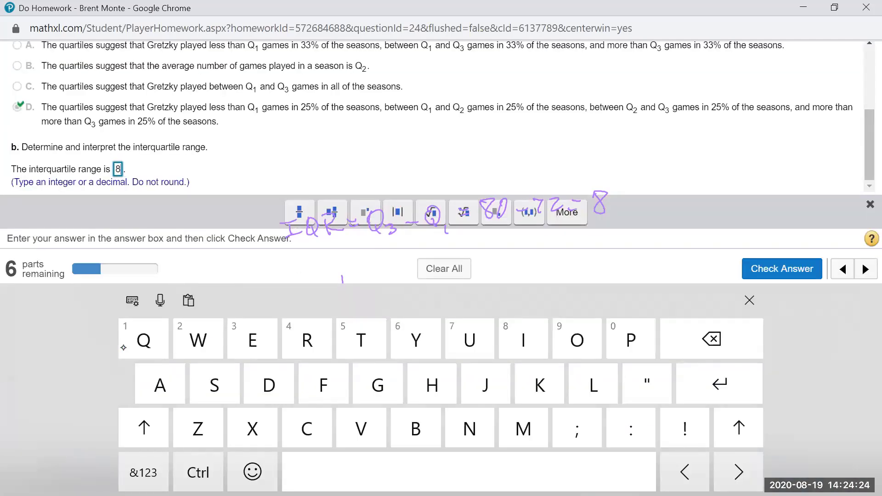
click(782, 269)
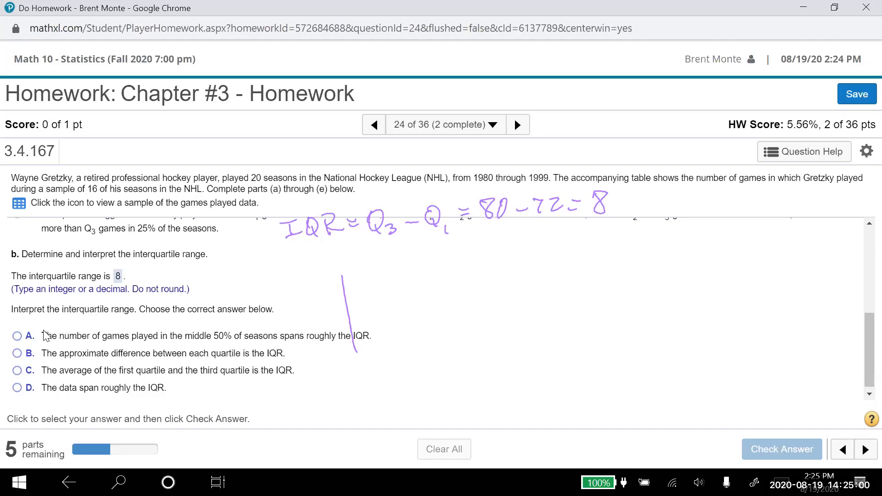
Choose interpretation A, with the middle 50% of seasons spanning roughly the IQR, erase the stray pen stroke, and check the answer
click(19, 337)
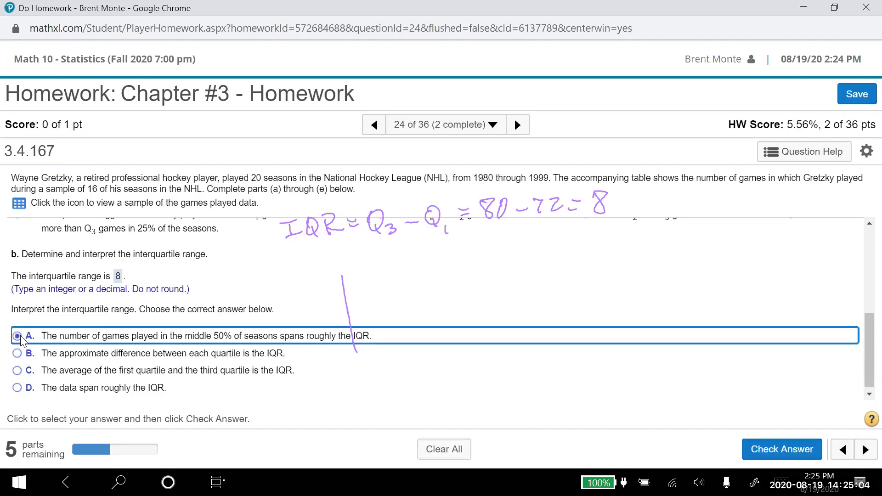
click(357, 278)
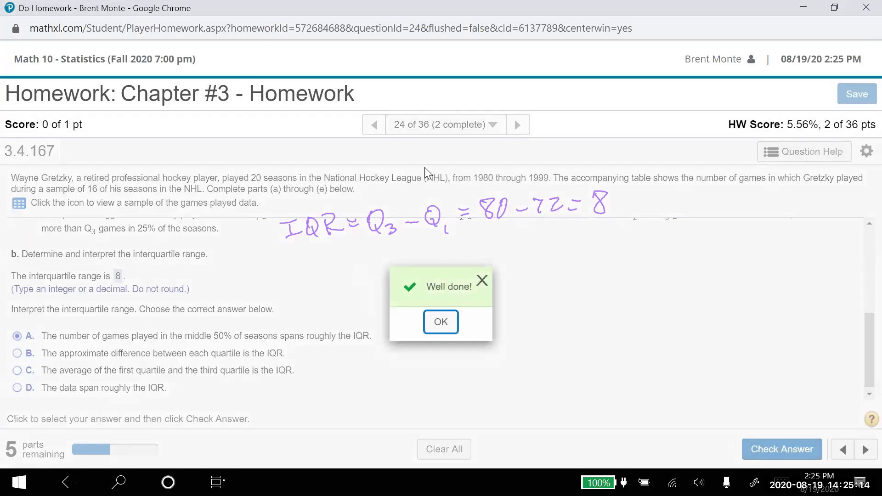
click(441, 323)
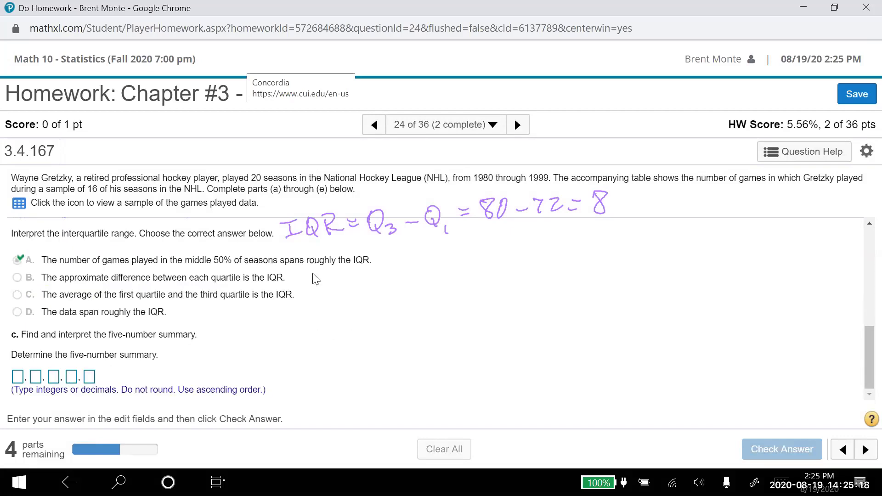
Examine the sample of games played for its minimum and maximum values, and close the data window
scroll(359, 304, up, 2)
scroll(361, 305, down, 2)
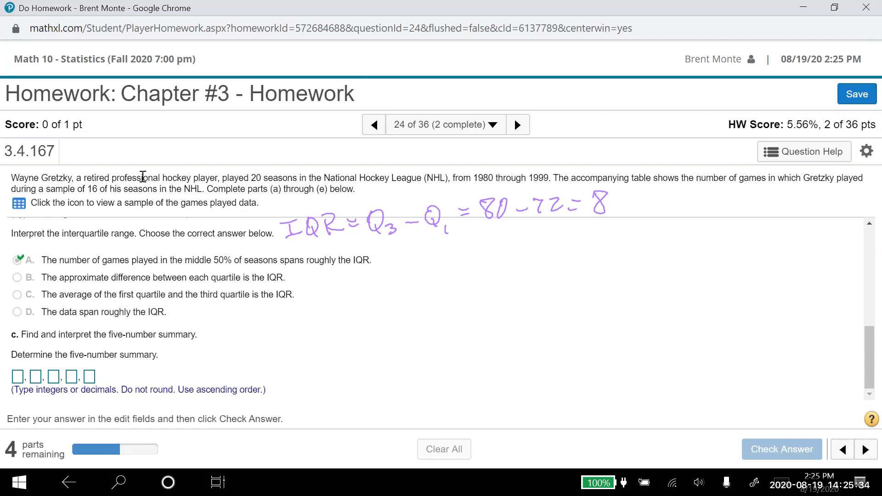
click(19, 205)
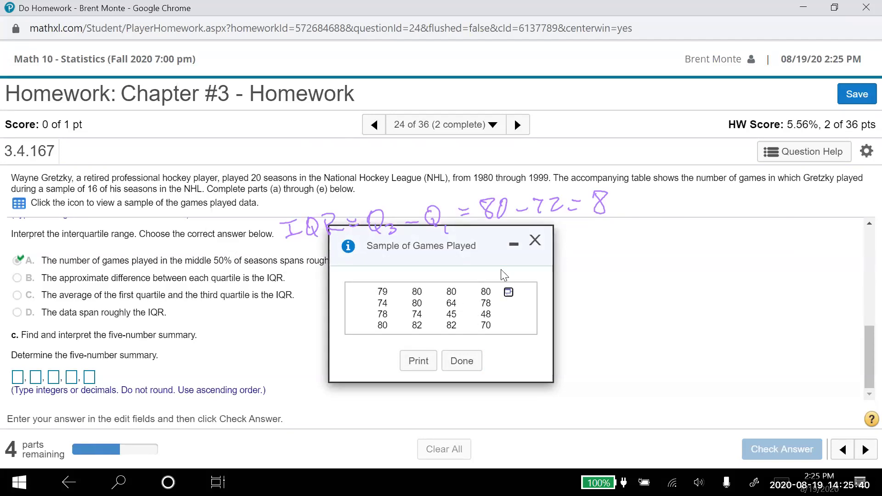
click(534, 240)
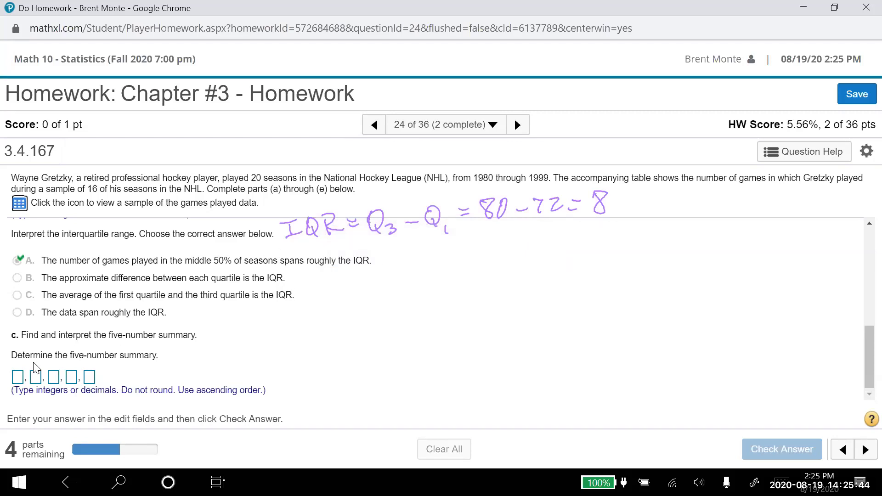
Answer the five-number summary with 45, 72, 78.5, 80 and 82, and check the answer
click(18, 377)
click(18, 349)
text(45)
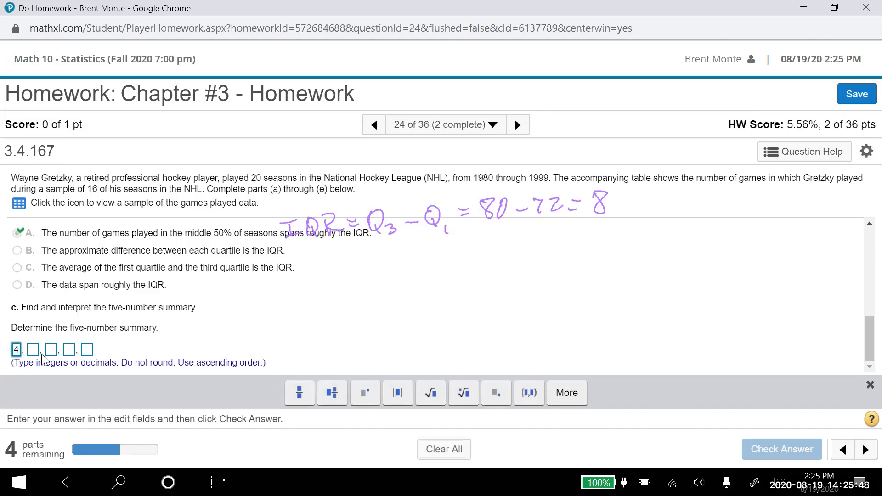
click(42, 355)
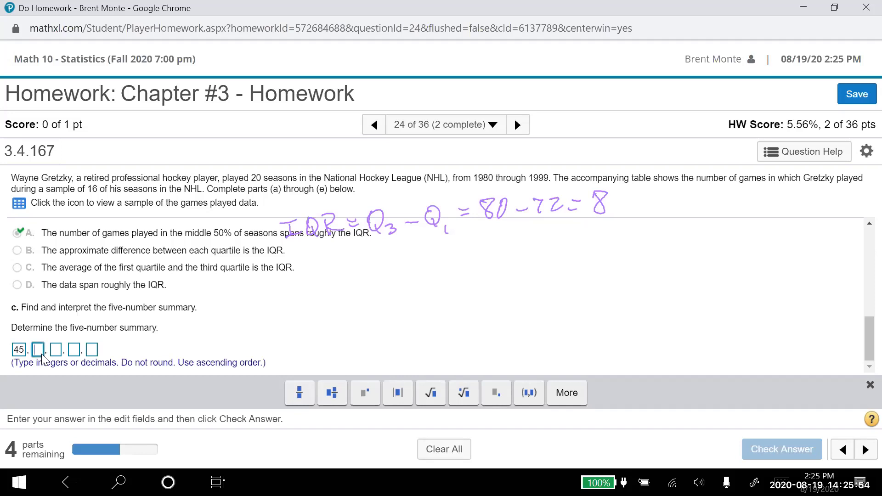
text(72)
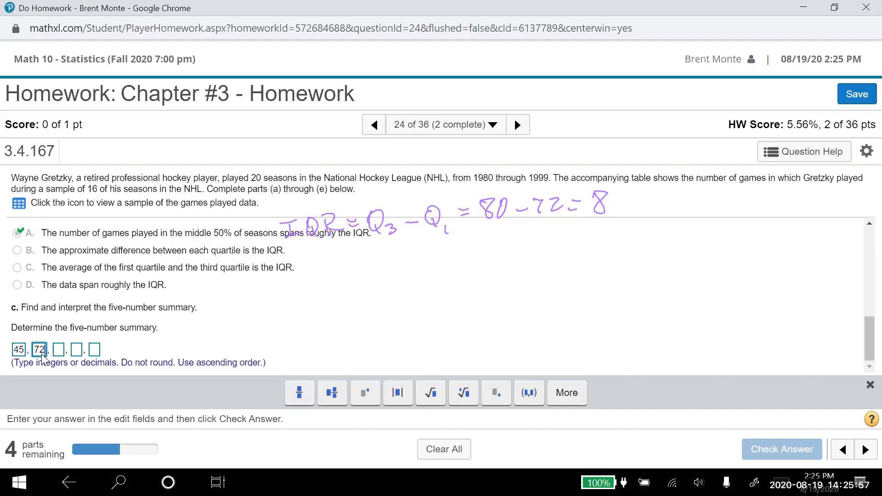
key(Tab)
text(78.5)
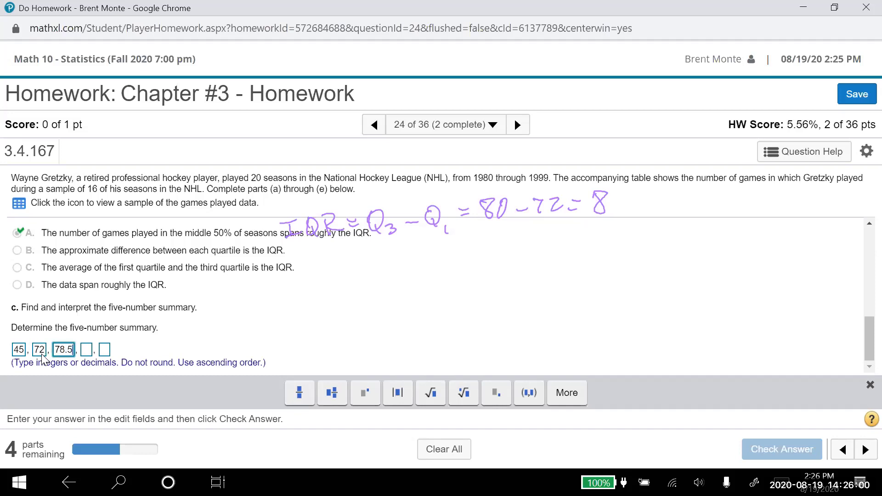
key(Tab)
text(80)
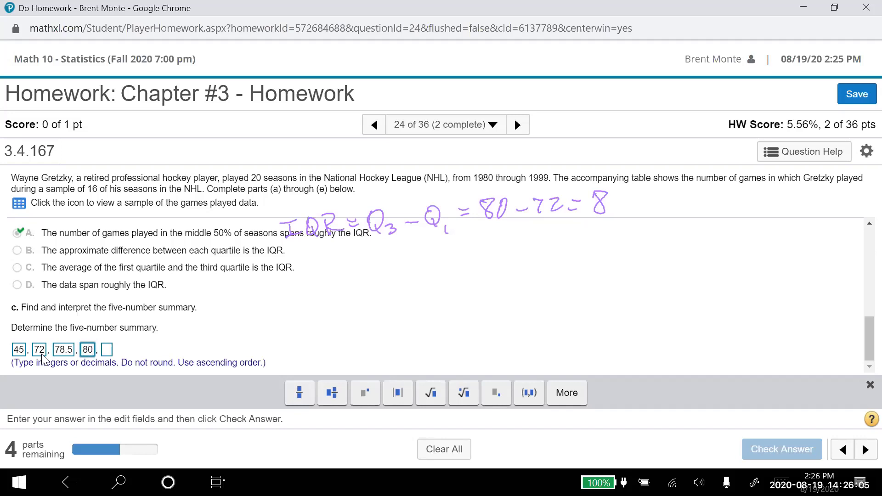
key(Tab)
text(82)
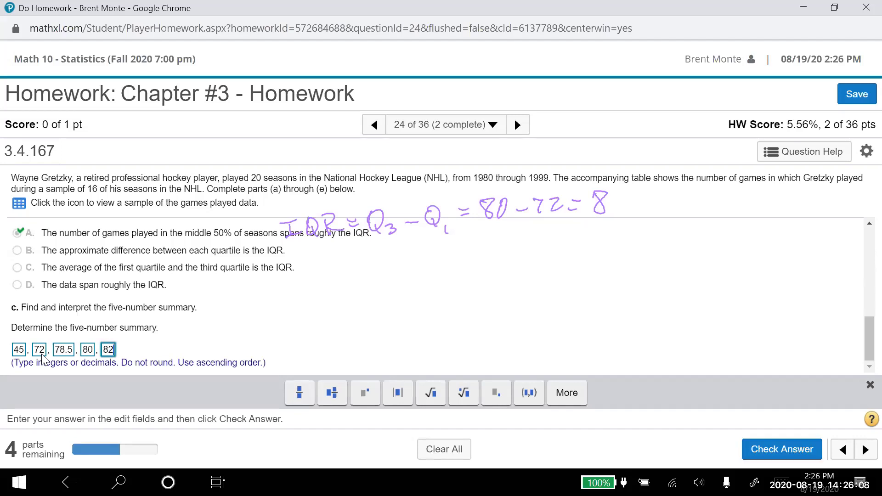
click(769, 454)
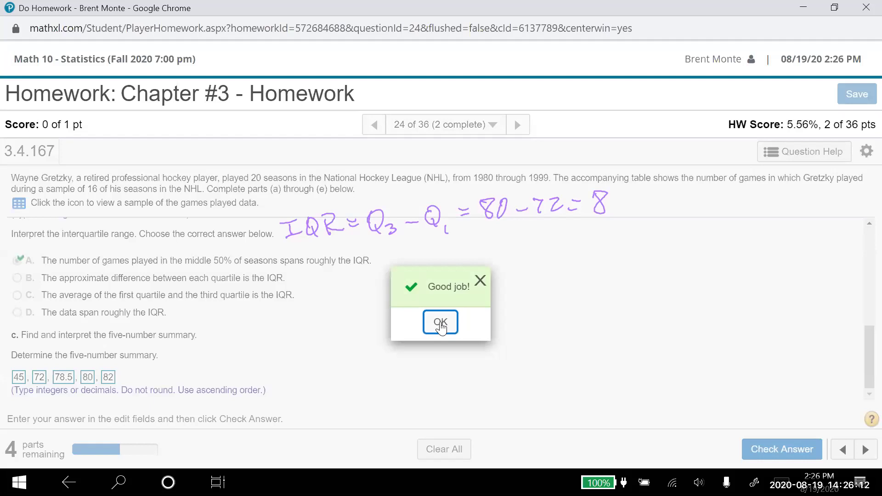
click(442, 323)
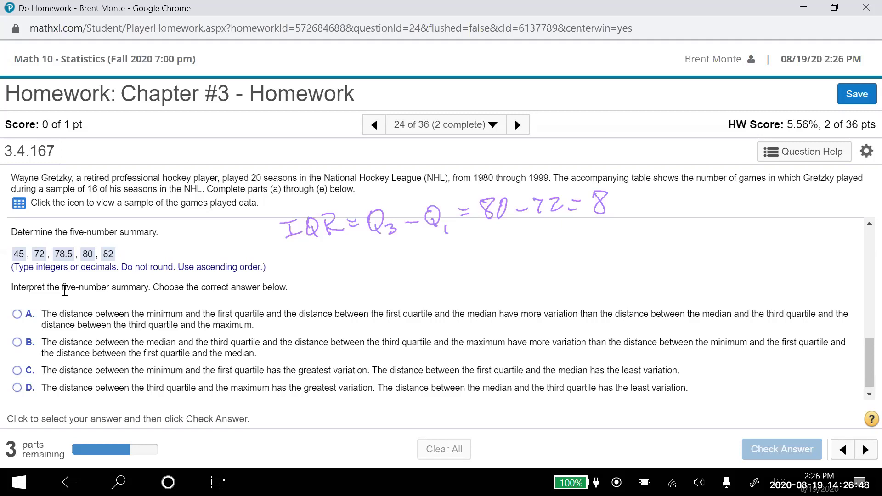
Choose interpretation A for the five-number summary, with more variation in the two lower quarters, and check the answer
click(16, 316)
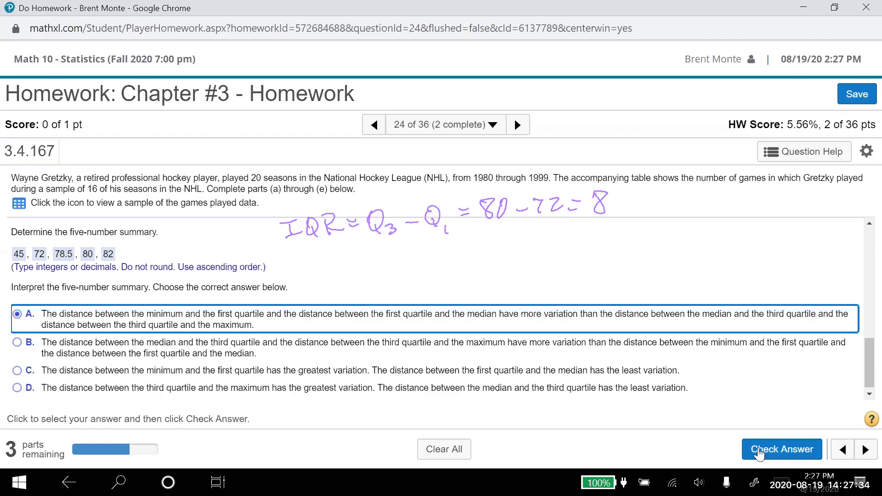
click(784, 454)
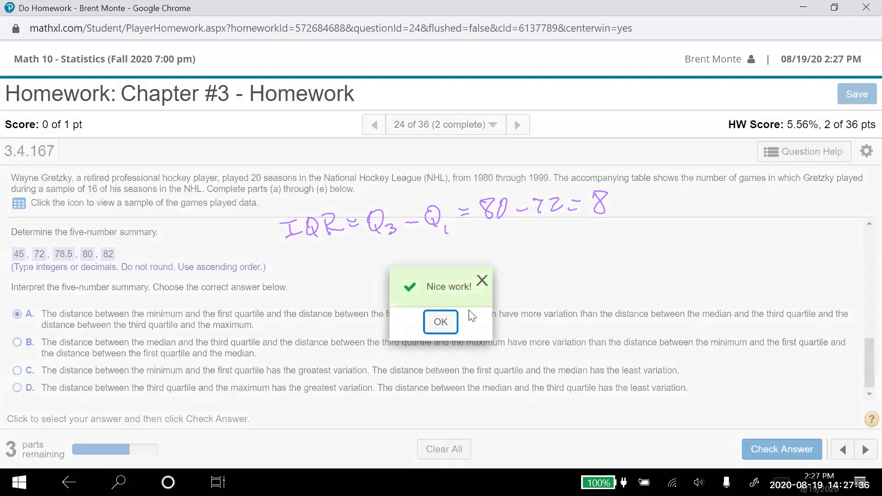
click(442, 323)
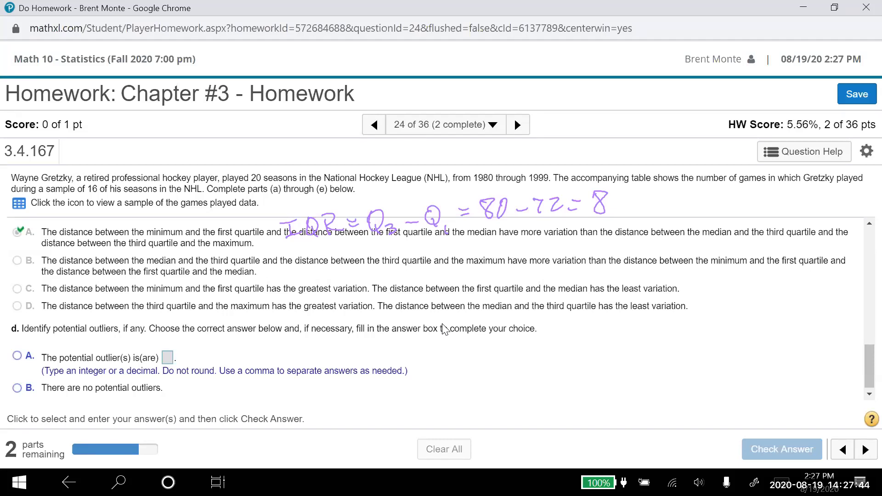
Handwrite "42, 72, 78.5, 80, 82" on the page beside the five-number summary's interpretation heading
scroll(444, 329, up, 2)
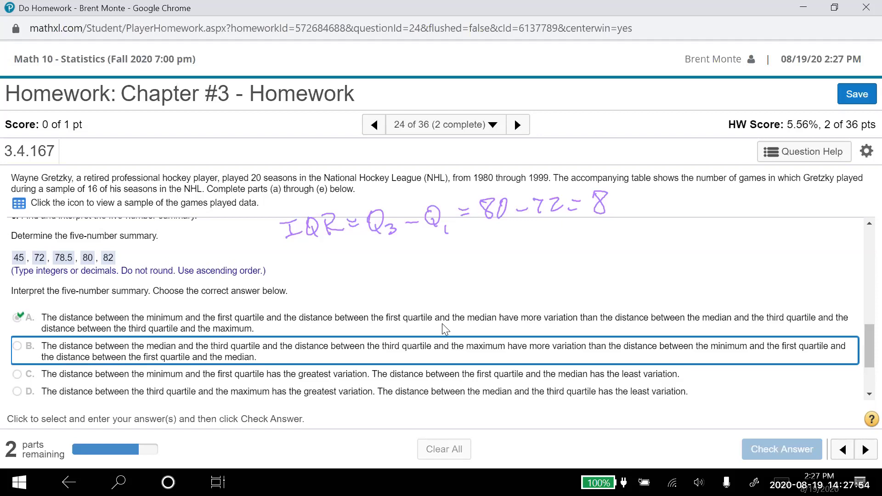
mouse_move(483, 290)
mouse_down()
mouse_move(489, 304)
mouse_move(548, 290)
mouse_move(550, 299)
mouse_up()
click(542, 287)
mouse_move(558, 295)
mouse_down()
mouse_move(575, 284)
mouse_move(570, 299)
mouse_move(589, 289)
mouse_move(600, 294)
mouse_up()
click(594, 293)
mouse_move(602, 280)
mouse_down()
mouse_move(652, 277)
mouse_move(616, 299)
mouse_up()
mouse_move(669, 287)
mouse_down()
mouse_move(666, 296)
mouse_move(688, 280)
mouse_move(710, 291)
mouse_up()
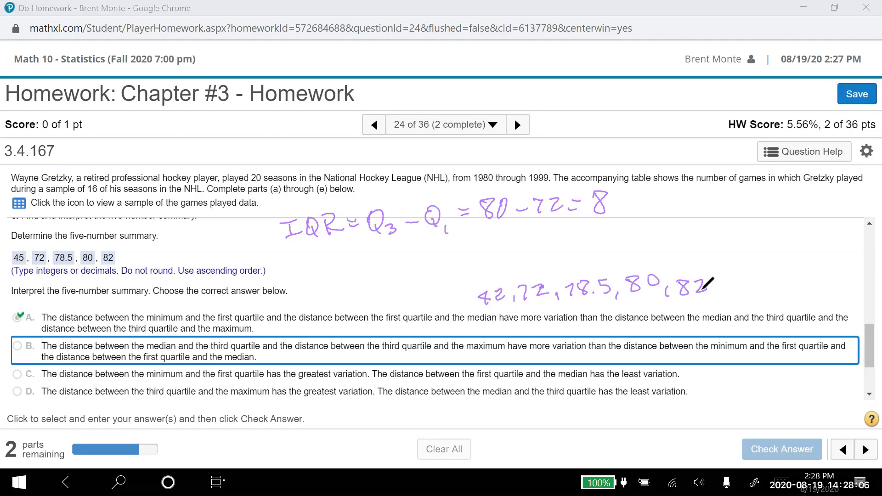
Bring part d on potential outliers into view and circle the handwritten IQR result 8
scroll(710, 284, down, 2)
scroll(710, 284, up, 3)
scroll(711, 284, down, 2)
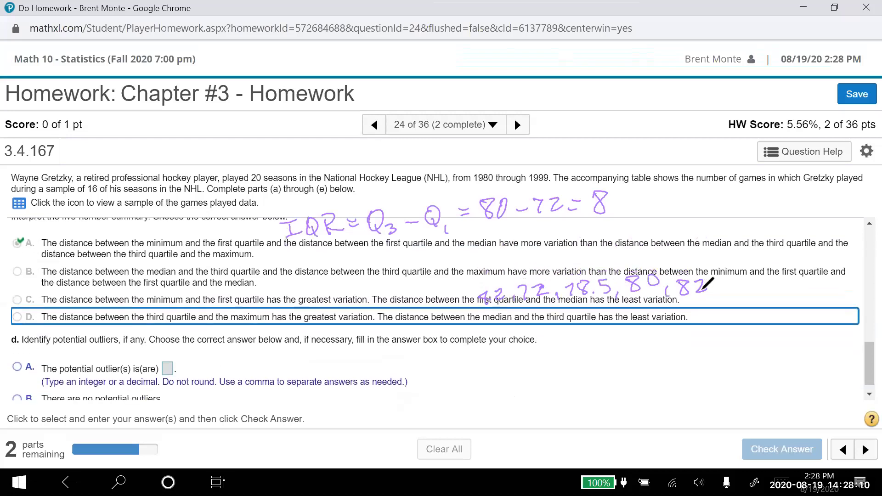
scroll(710, 284, down, 1)
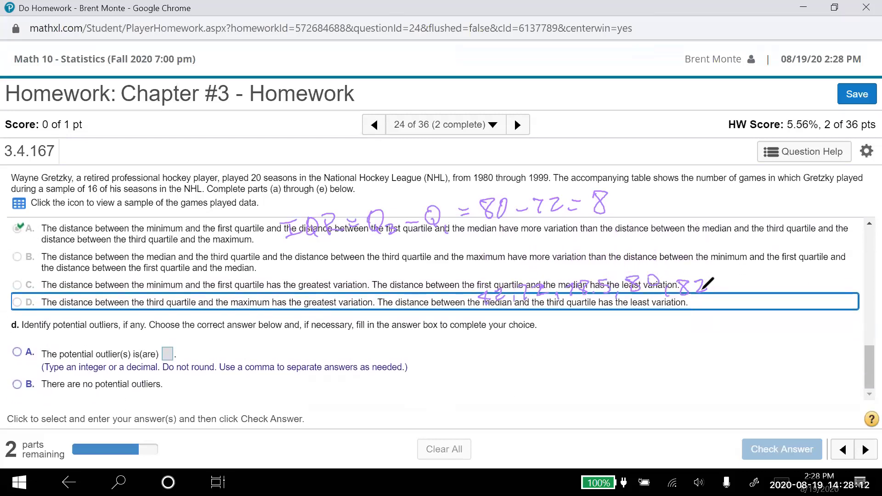
scroll(710, 284, up, 1)
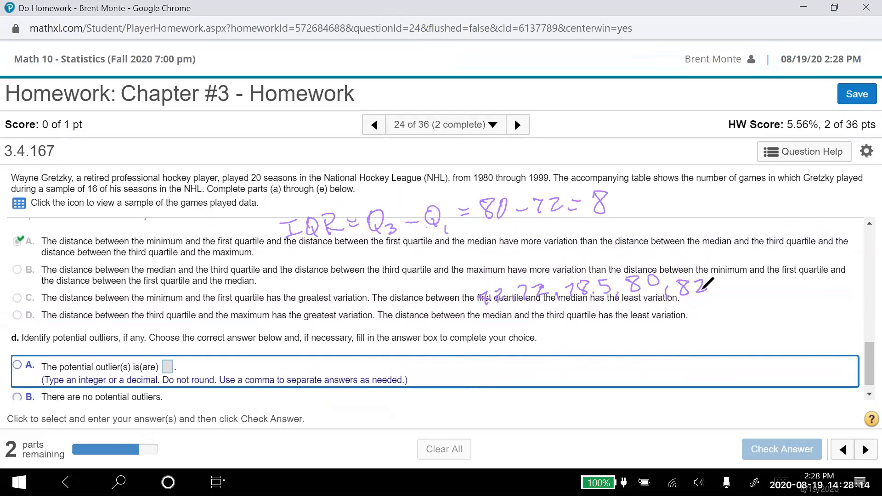
scroll(709, 284, up, 1)
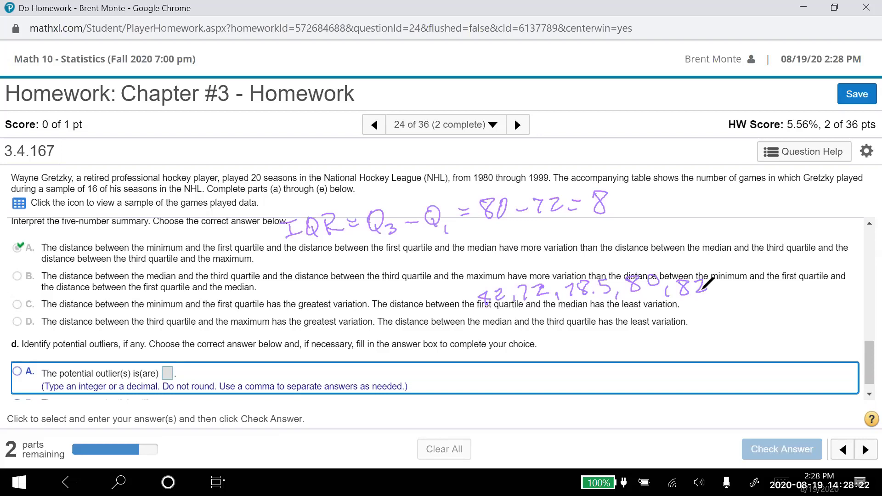
drag(121, 142, 126, 158)
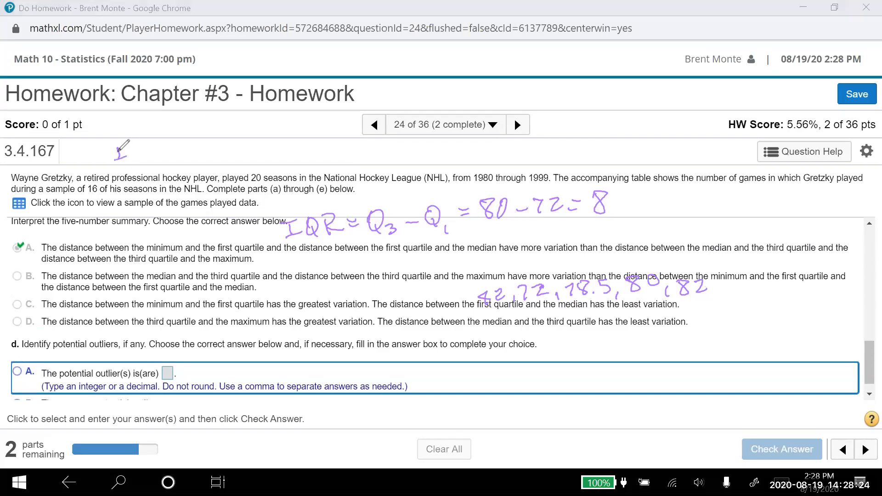
drag(589, 218, 601, 228)
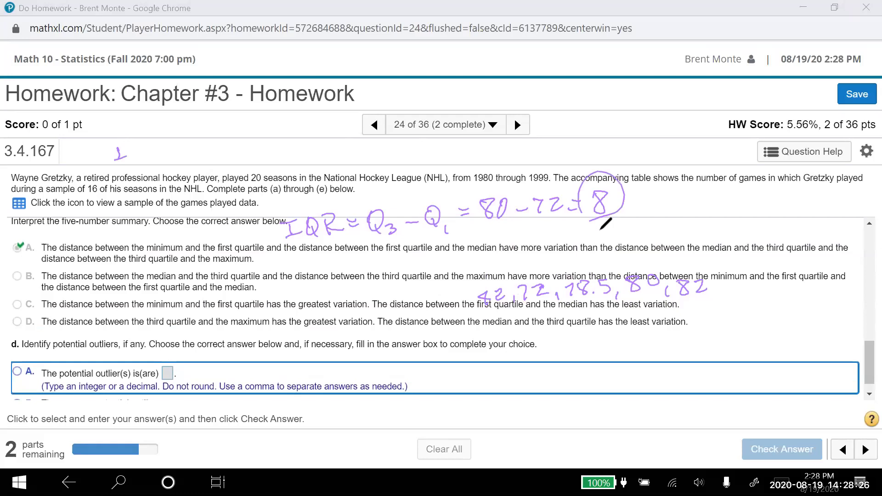
Handwrite the lower outlier limit "< Q1 − 1.5 IQR = 72 − 1.5(8)" above the problem text, erasing the misplaced strokes
mouse_move(125, 146)
mouse_down()
mouse_move(119, 158)
mouse_move(127, 151)
mouse_up()
click(121, 151)
drag(108, 146, 109, 157)
mouse_move(123, 146)
mouse_down()
mouse_move(139, 146)
mouse_move(132, 158)
mouse_move(142, 155)
mouse_up()
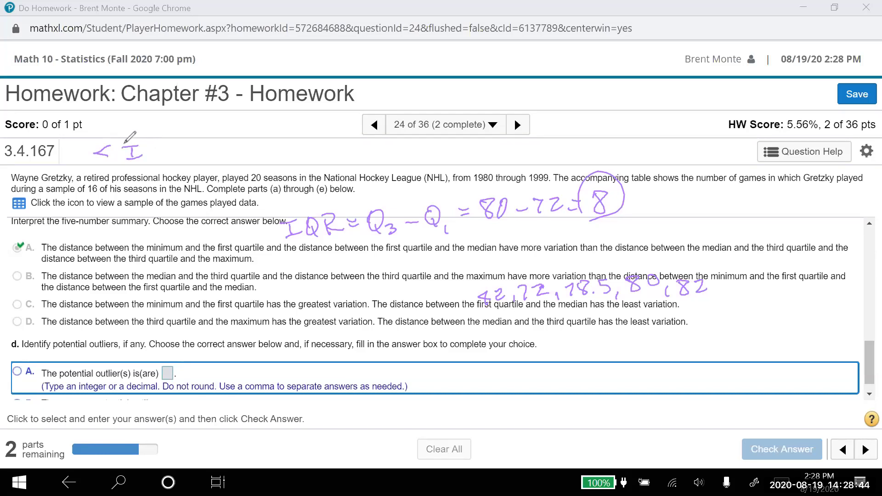
drag(132, 157, 130, 147)
mouse_move(128, 143)
mouse_down()
mouse_move(134, 161)
mouse_move(166, 159)
mouse_up()
drag(169, 159, 196, 145)
mouse_move(191, 146)
mouse_down()
mouse_move(190, 161)
mouse_move(228, 161)
mouse_move(247, 148)
mouse_move(267, 160)
mouse_move(300, 153)
mouse_move(335, 160)
mouse_move(353, 143)
mouse_move(354, 164)
mouse_up()
click(318, 160)
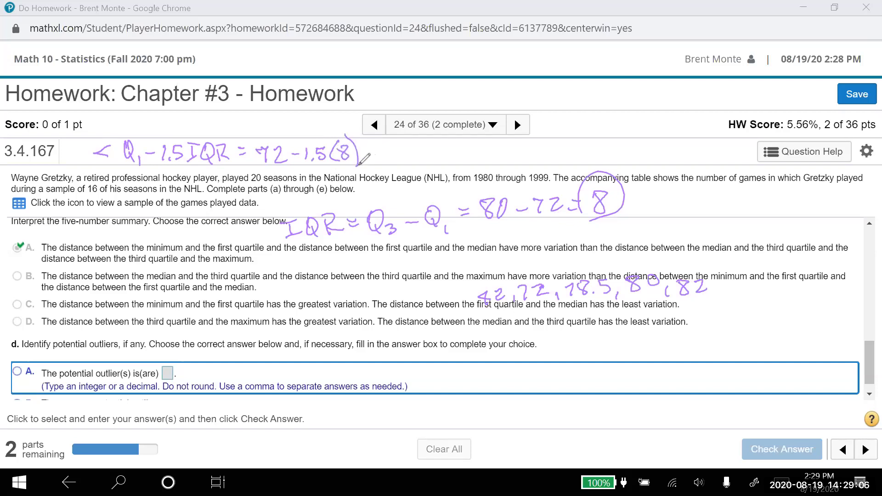
Complete the handwritten lower limit calculation with "= 72 − 12 = 60"
drag(366, 153, 374, 152)
drag(367, 158, 398, 161)
drag(405, 148, 416, 159)
drag(418, 154, 455, 157)
click(443, 151)
drag(473, 145, 466, 157)
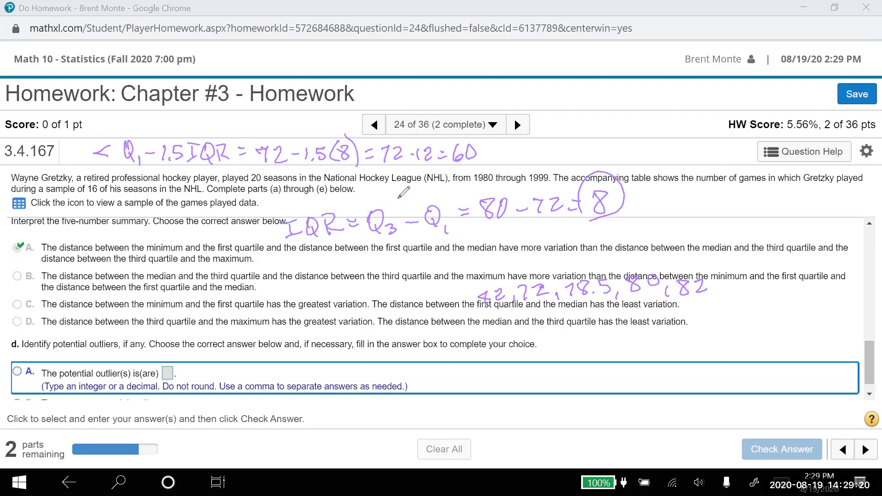
Handwrite "outliers: < 60" above the lower limit calculation
mouse_move(223, 116)
mouse_down()
mouse_move(224, 128)
mouse_move(245, 130)
mouse_up()
drag(256, 117, 254, 118)
mouse_move(113, 122)
mouse_down()
mouse_move(153, 115)
mouse_move(170, 120)
mouse_move(167, 130)
mouse_up()
click(180, 121)
click(180, 129)
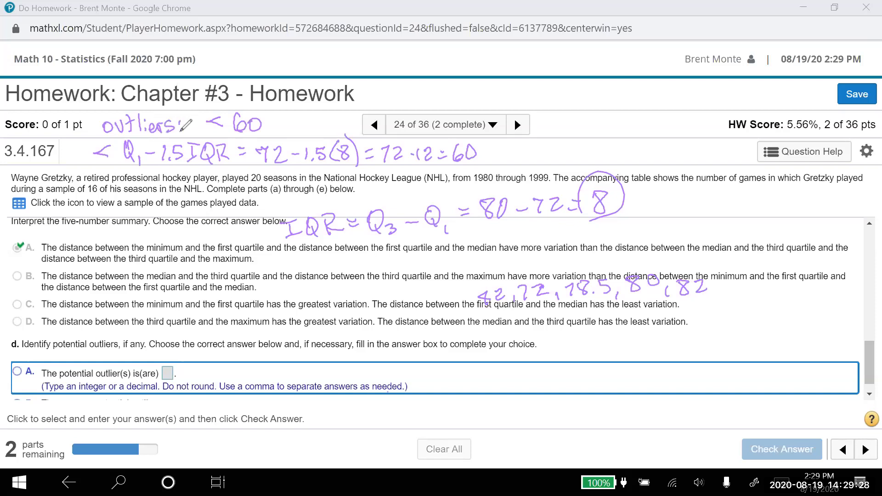
Handwrite a divider and the upper outlier limit "Q3 + 1.5 IQR = 80 + 12 = 92" beside the lower limit calculation
drag(489, 132, 486, 180)
mouse_move(504, 148)
mouse_down()
mouse_move(501, 164)
mouse_move(549, 148)
mouse_move(545, 163)
mouse_move(598, 162)
mouse_up()
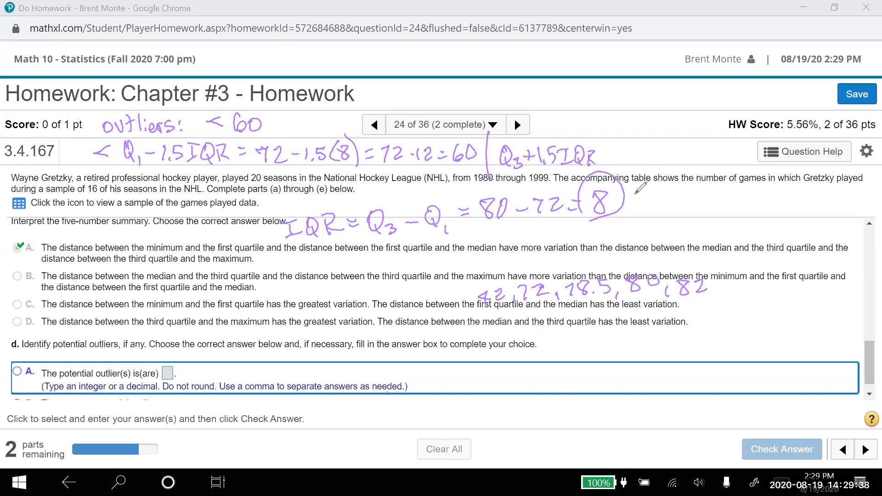
drag(611, 154, 619, 156)
drag(639, 145, 661, 154)
click(654, 156)
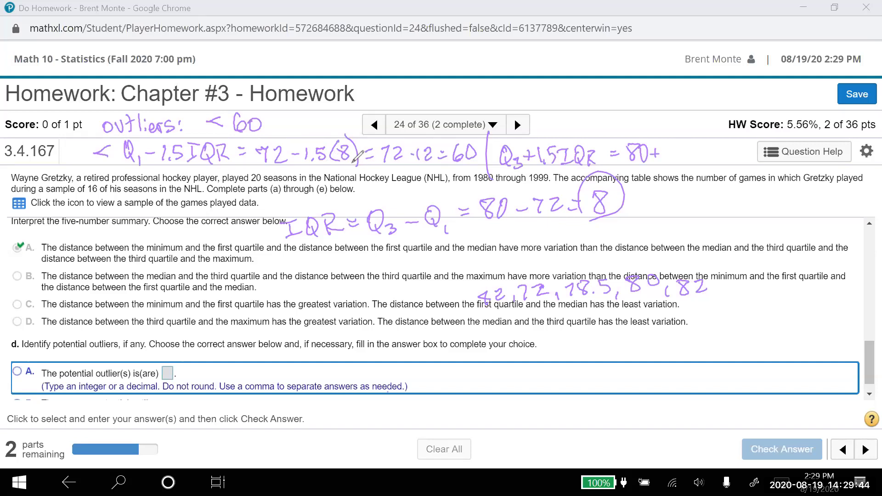
drag(668, 146, 668, 159)
mouse_move(671, 147)
mouse_down()
mouse_move(679, 158)
mouse_move(694, 149)
mouse_up()
drag(687, 155, 721, 158)
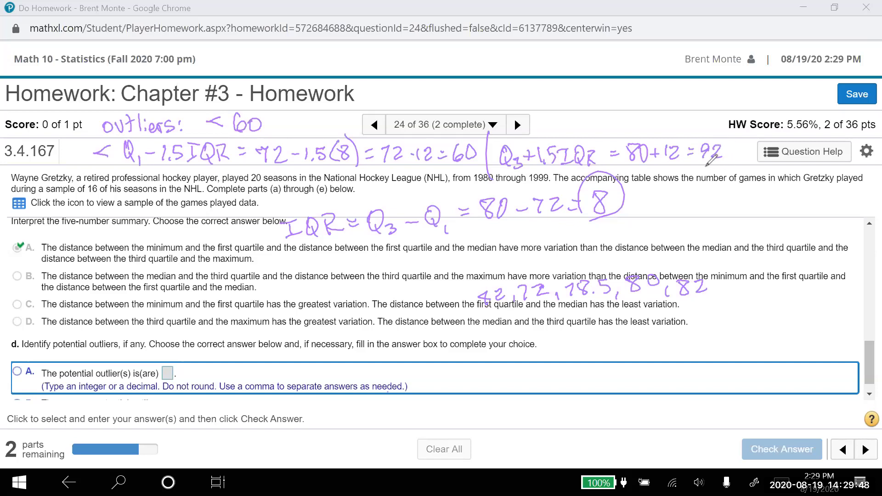
Add ", > 92" to the handwritten outliers note and open the sample of games played data
drag(275, 131, 300, 123)
mouse_move(300, 122)
mouse_down()
mouse_move(291, 127)
mouse_move(335, 129)
mouse_up()
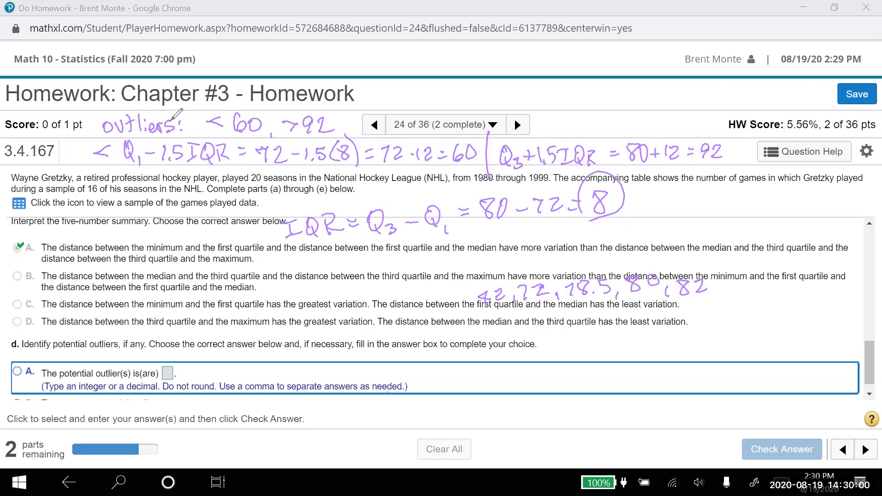
click(19, 204)
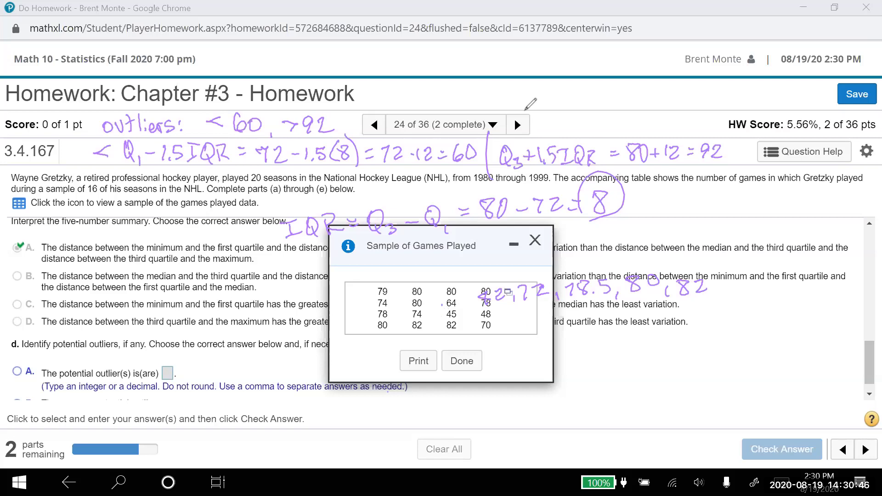
Draw a red number line beside the data table with tick marks labelled 40, 50, 60, 70, 80 and 90
drag(584, 382, 788, 372)
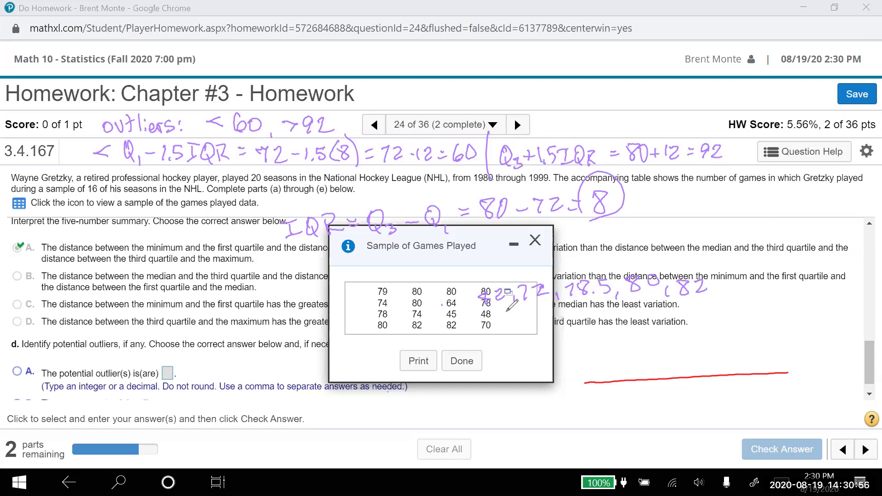
drag(583, 377, 584, 390)
mouse_move(580, 399)
mouse_down()
mouse_move(579, 408)
mouse_move(591, 402)
mouse_up()
mouse_move(629, 375)
mouse_down()
mouse_move(631, 386)
mouse_move(791, 381)
mouse_up()
mouse_move(625, 399)
mouse_down()
mouse_move(630, 411)
mouse_move(639, 402)
mouse_move(753, 391)
mouse_up()
drag(763, 391, 792, 397)
drag(802, 387, 801, 388)
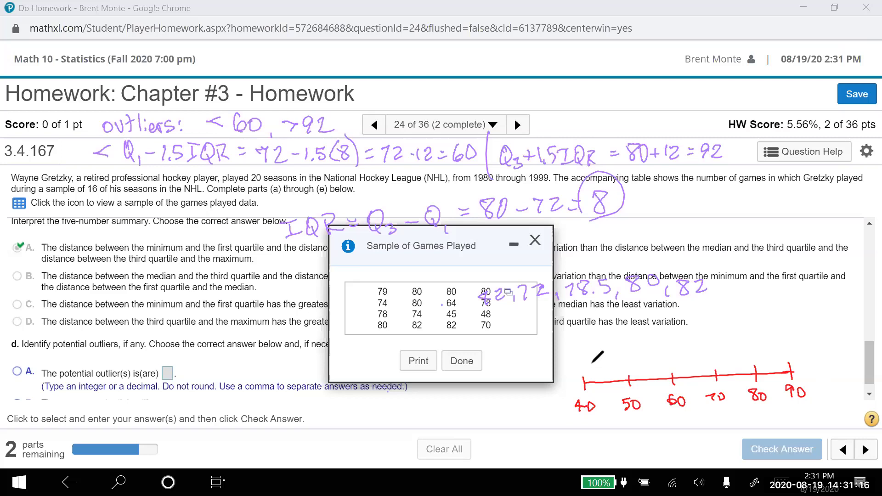
Mark an asterisk just above 40 on the number line and correct the handwritten minimum 42 to 45
mouse_move(589, 369)
mouse_down()
mouse_move(592, 361)
mouse_move(593, 368)
mouse_up()
drag(594, 361, 587, 369)
drag(508, 293, 479, 302)
drag(480, 272, 487, 280)
drag(484, 273, 489, 281)
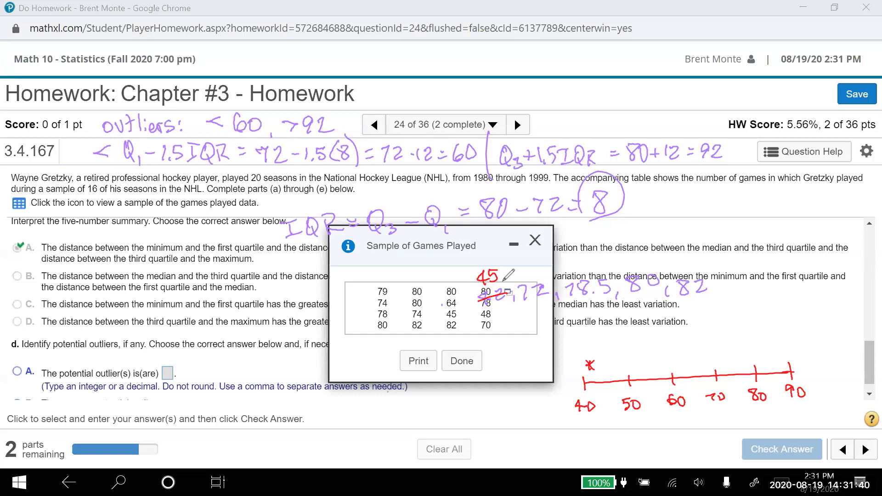
Circle 45 and 48 in the data table and mark both as asterisks between 40 and 50 above the number line
scroll(509, 275, up, 2)
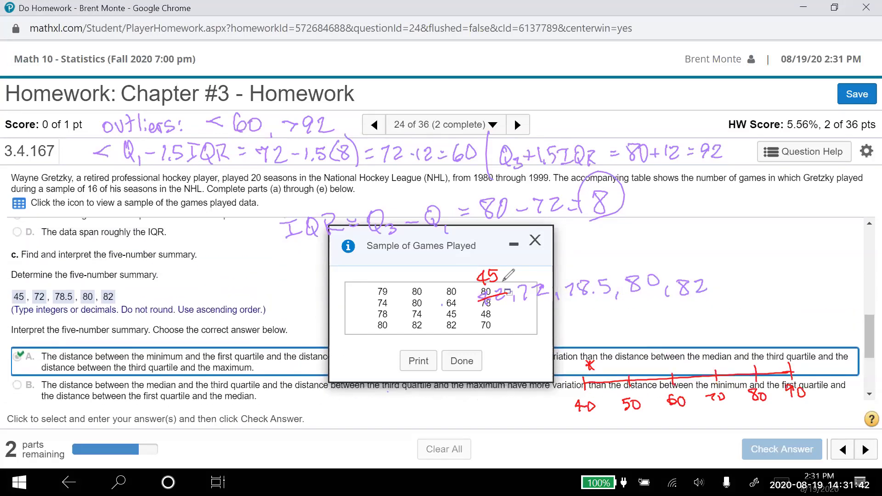
scroll(509, 274, down, 2)
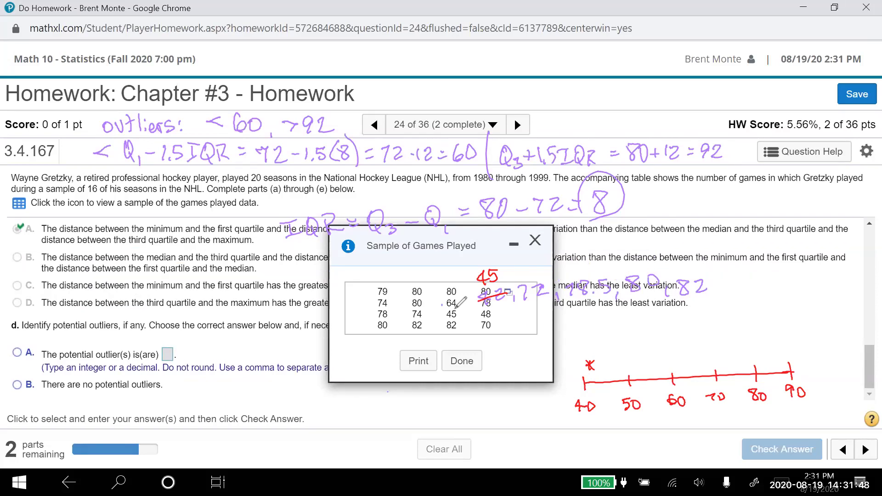
mouse_move(460, 308)
mouse_down()
mouse_move(478, 321)
mouse_move(476, 309)
mouse_up()
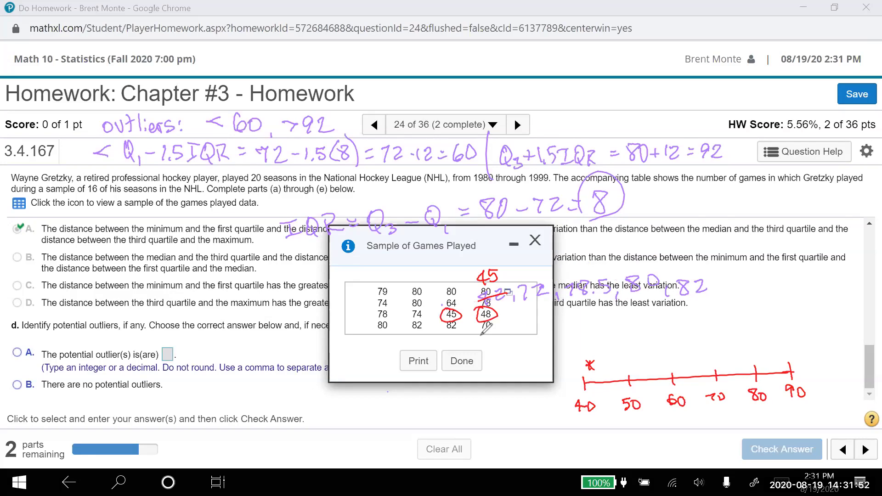
drag(594, 360, 592, 362)
drag(597, 363, 619, 370)
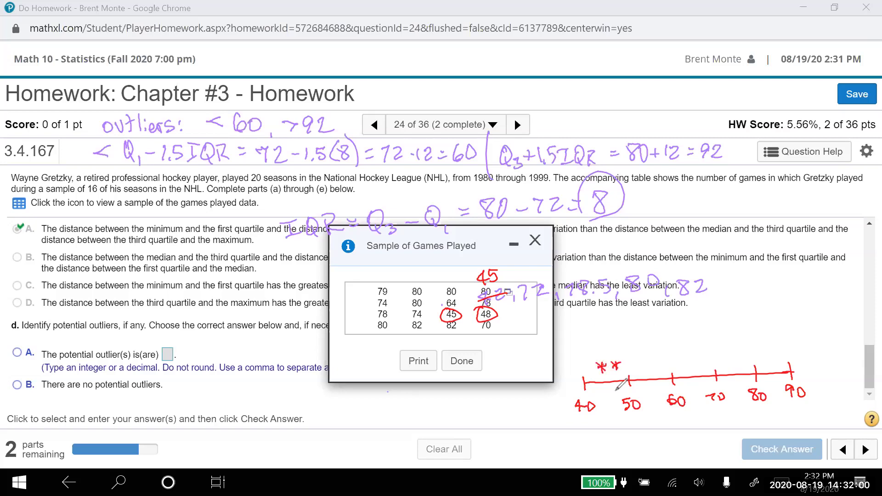
Sketch the boxplot above the number line with a box from 72 to 80, a median line at 78.5 and whiskers to 64 and 82
click(679, 354)
click(741, 352)
click(752, 352)
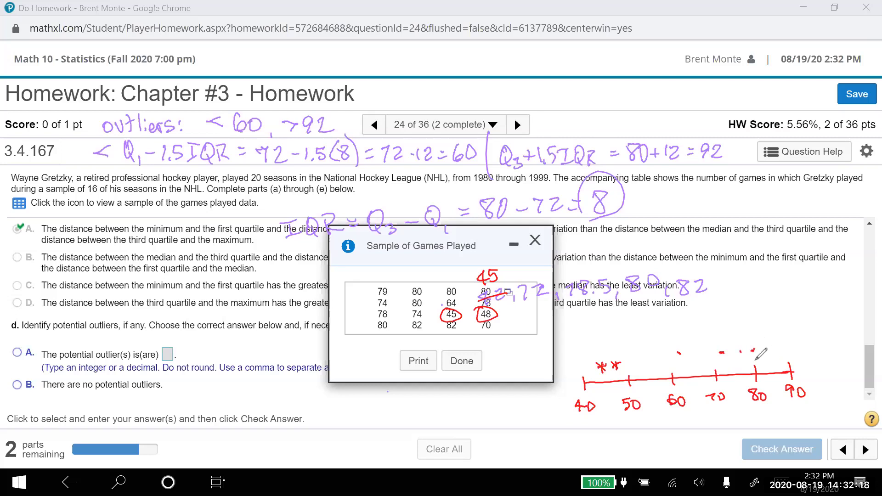
mouse_move(718, 343)
mouse_down()
mouse_move(720, 363)
mouse_move(749, 361)
mouse_move(754, 338)
mouse_move(719, 338)
mouse_up()
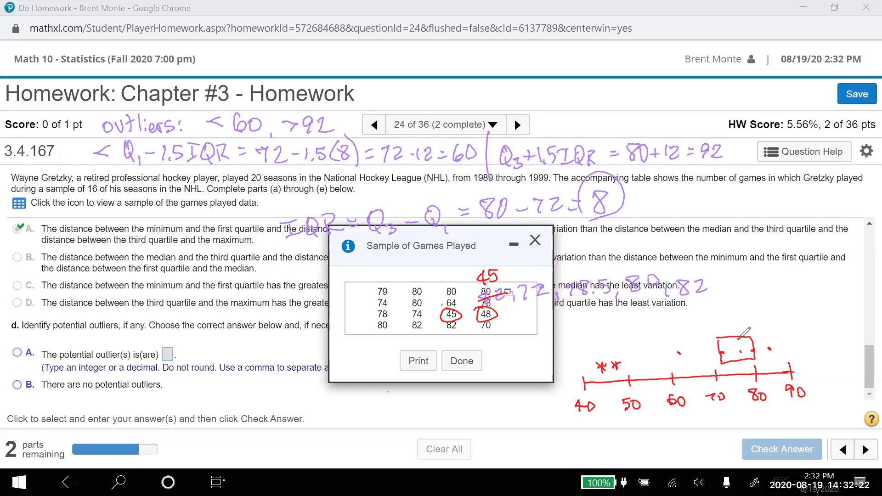
mouse_move(755, 351)
mouse_down()
mouse_move(769, 354)
mouse_move(677, 359)
mouse_up()
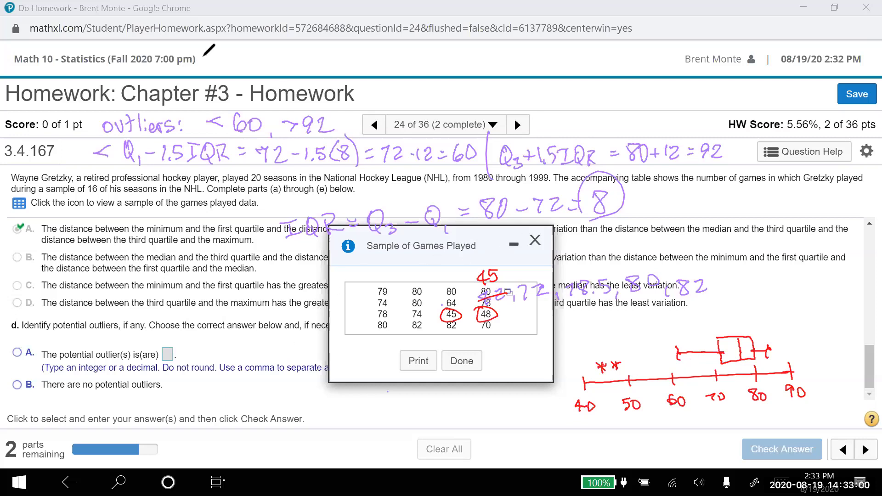
Close the data table and submit choice A for part d with 45,48 as the potential outliers
click(535, 240)
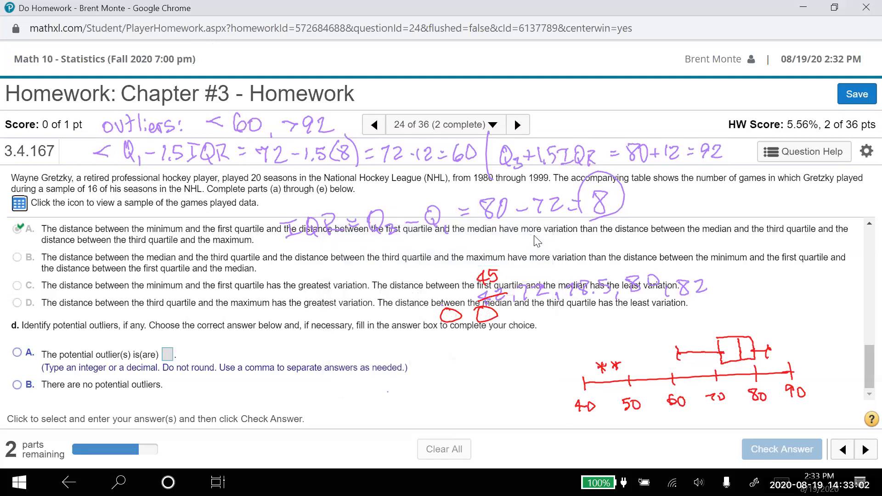
click(18, 353)
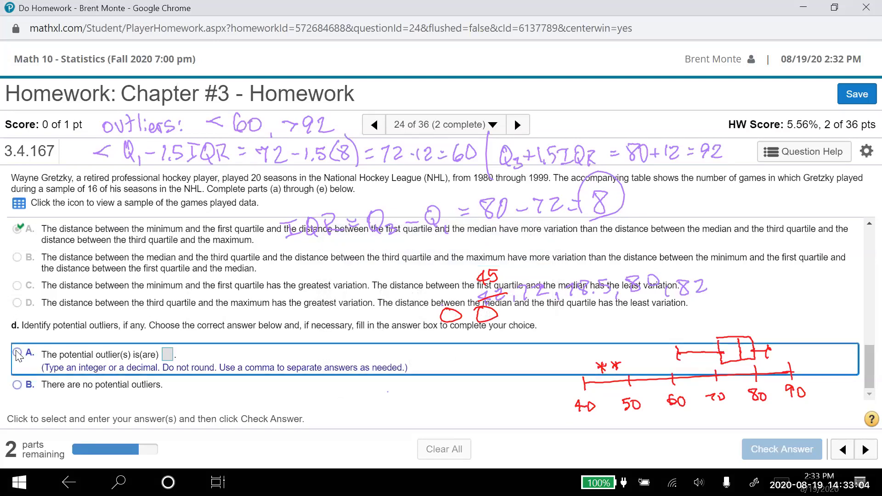
click(168, 356)
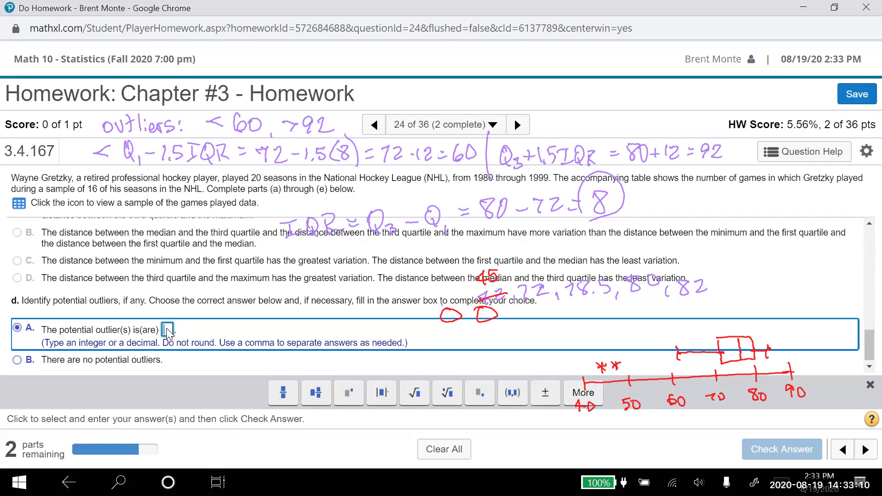
text(45,48)
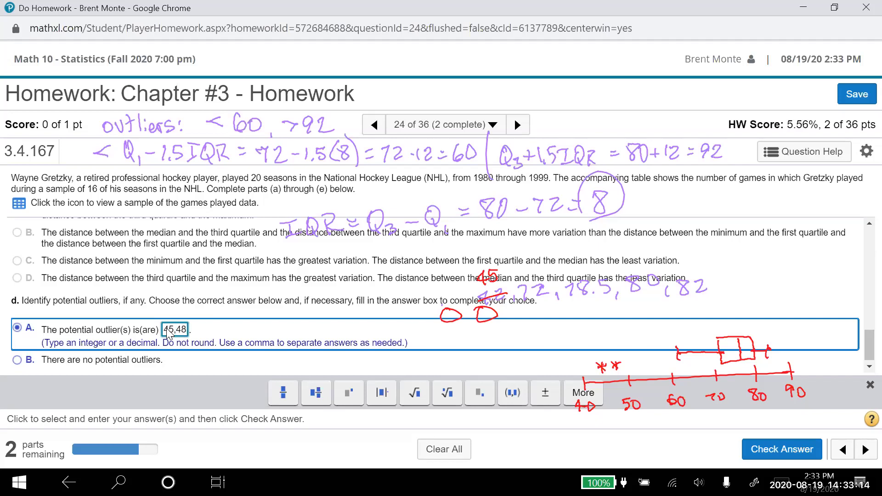
key(Return)
click(423, 327)
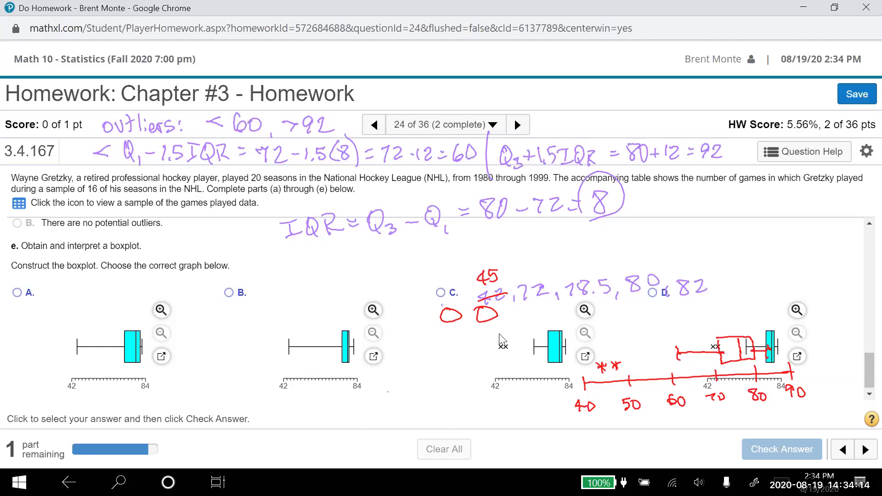
Submit boxplot graph C as the answer for part e
click(441, 293)
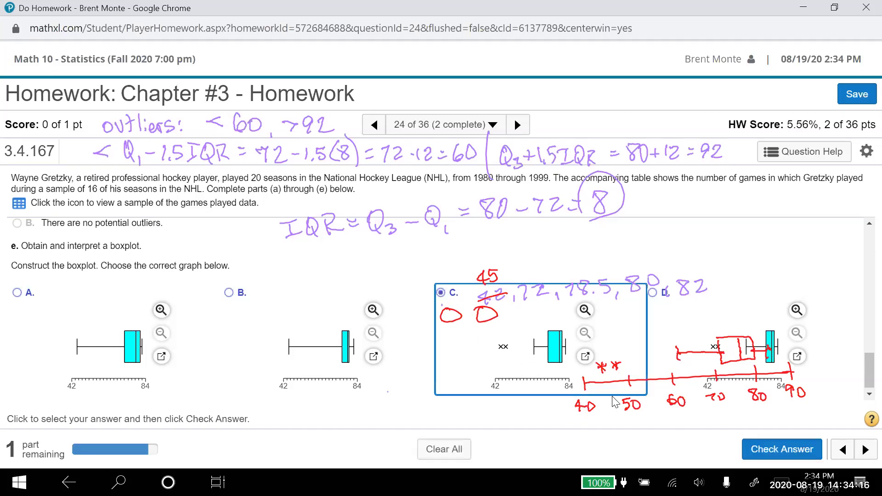
click(771, 448)
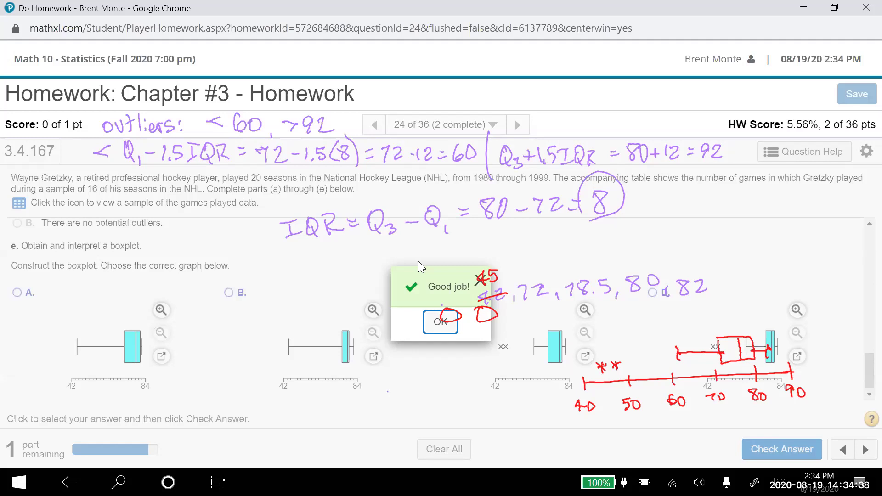
click(438, 324)
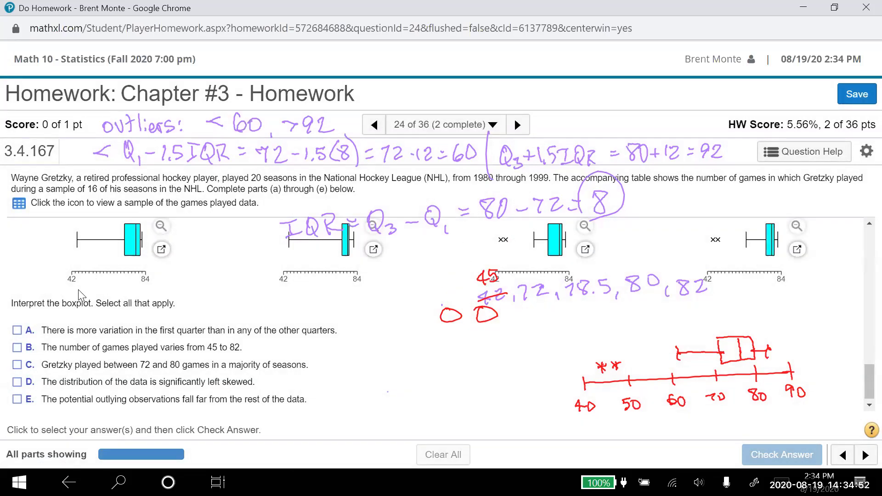
Submit boxplot interpretations A, B, D and E and go on to Question 25
click(17, 330)
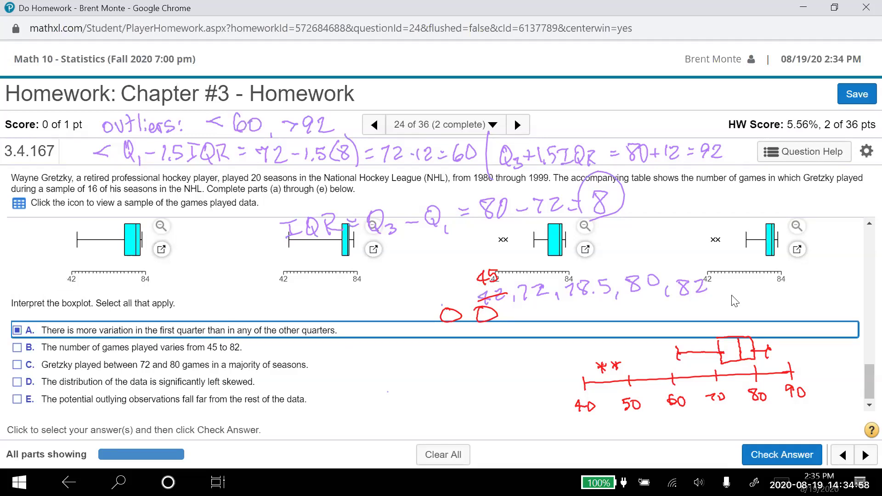
click(18, 348)
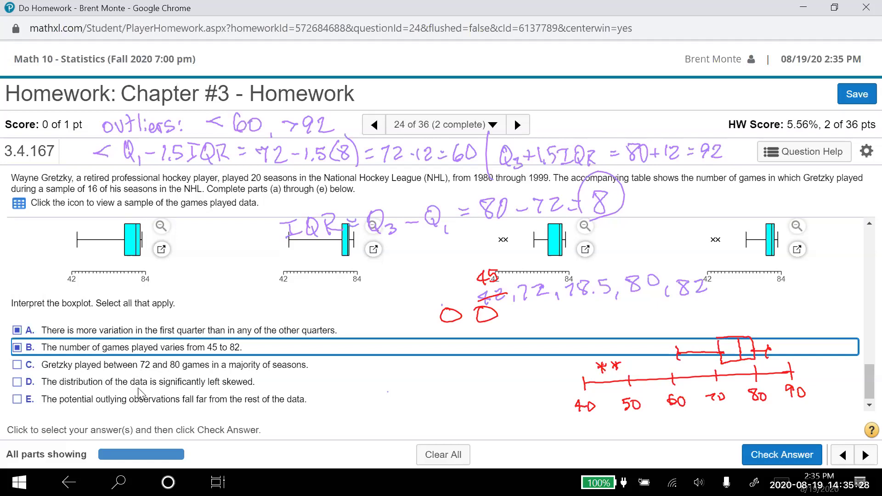
click(18, 382)
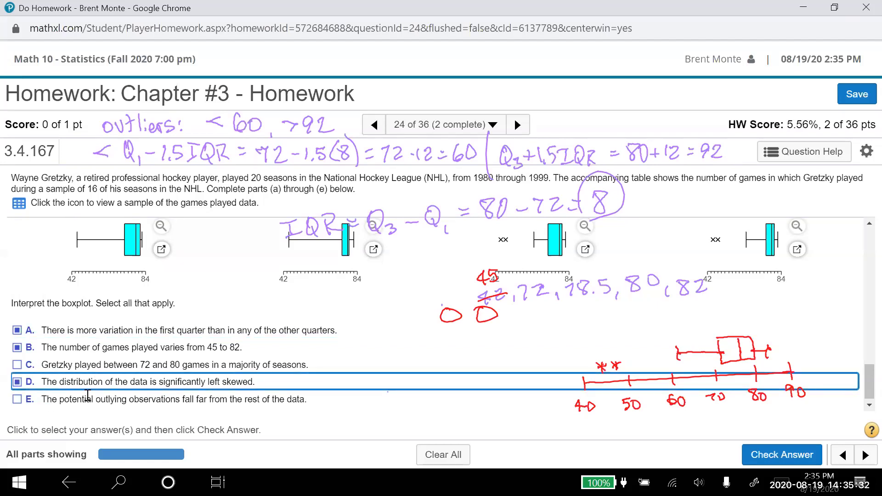
click(20, 400)
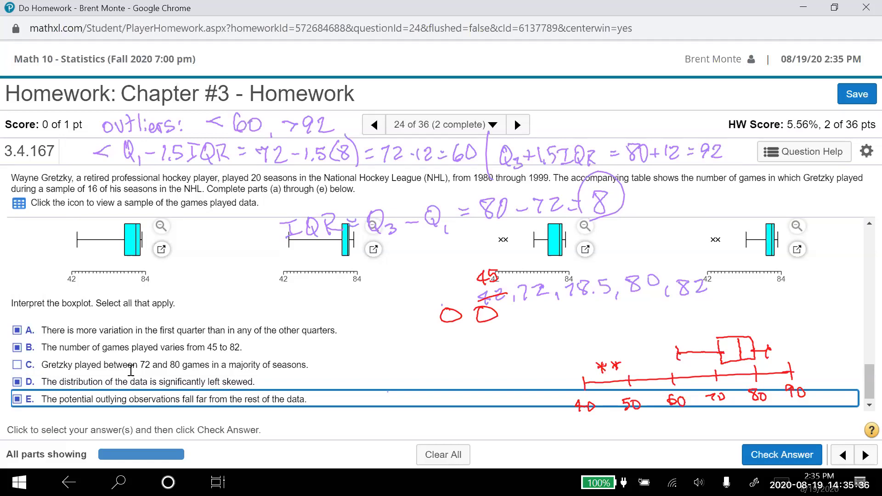
click(779, 460)
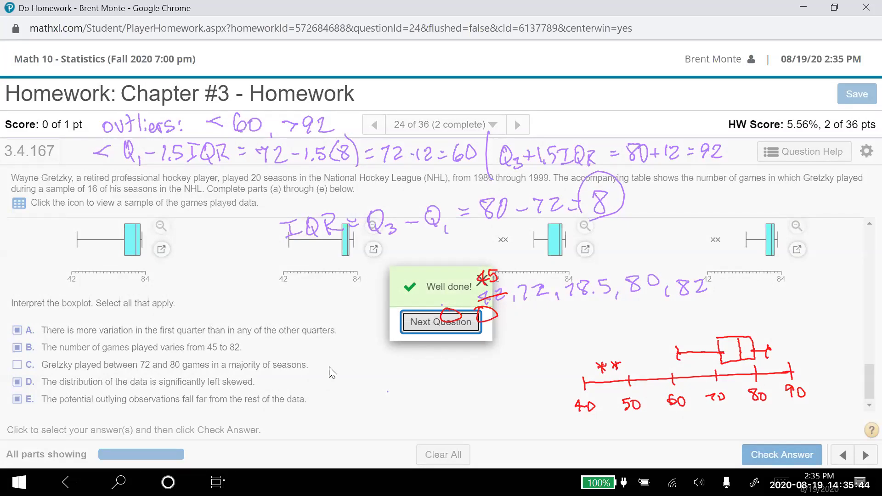
click(431, 327)
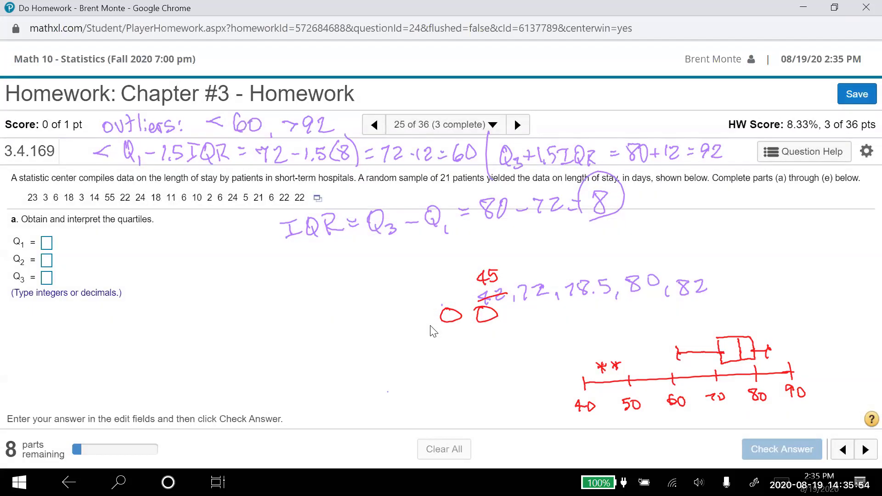
Clear all handwritten annotations, switch to OneNote and open page 3.5 - Descriptive Measures for Populations; Use of Samples
key(Delete)
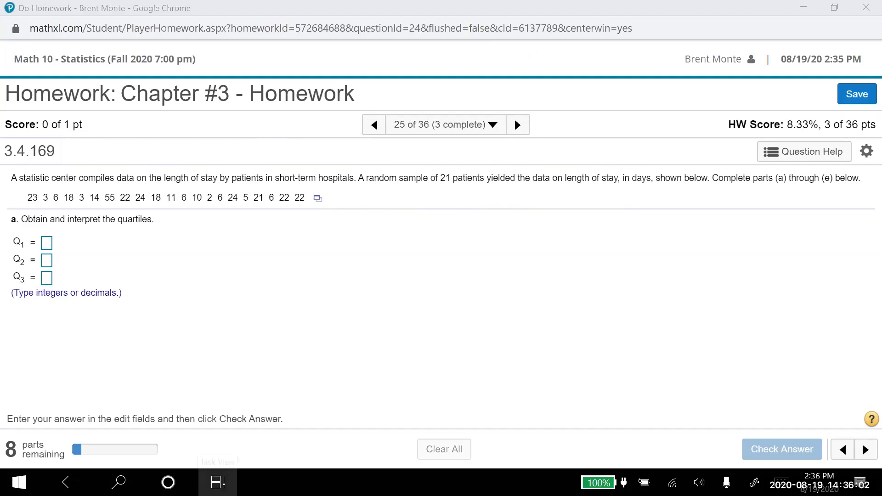
click(217, 482)
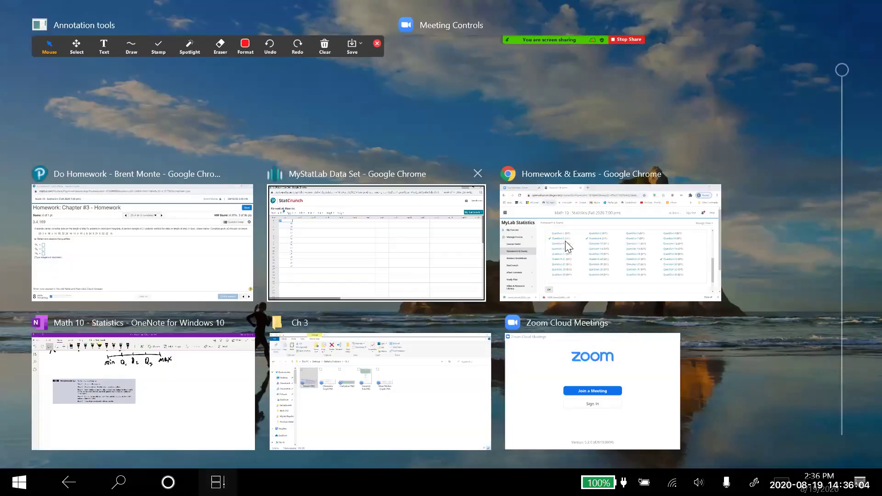
click(102, 402)
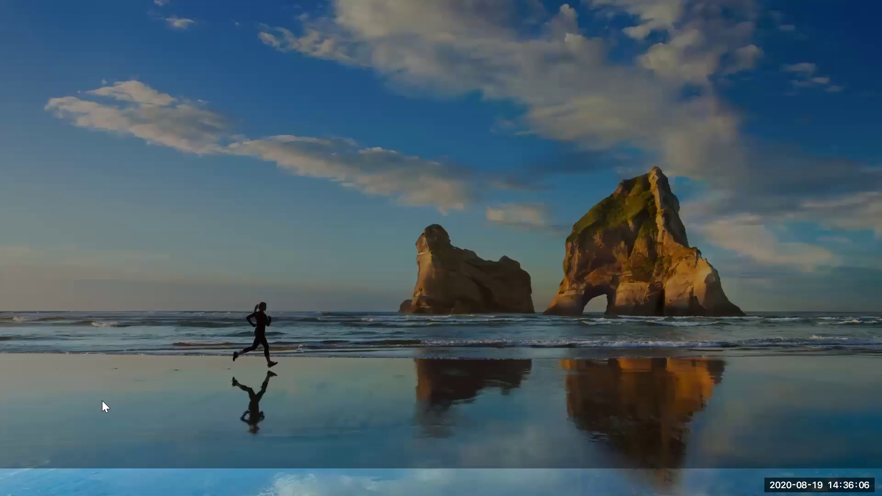
click(16, 88)
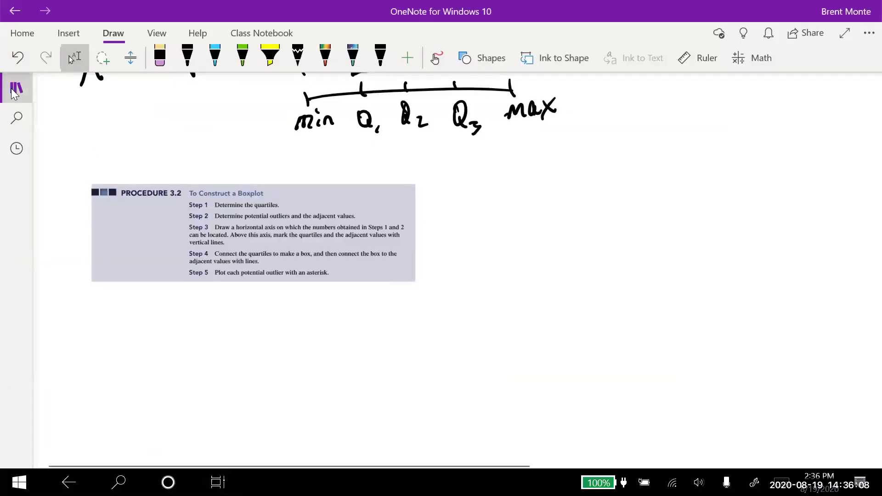
click(214, 214)
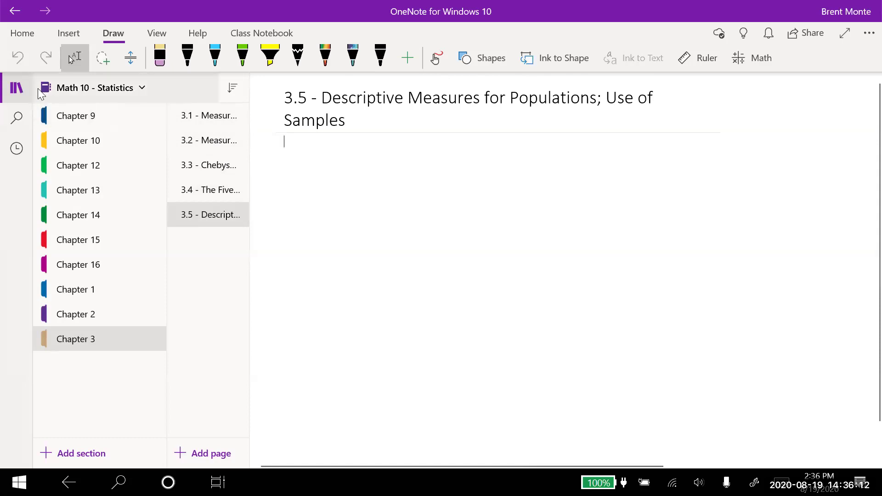
click(16, 88)
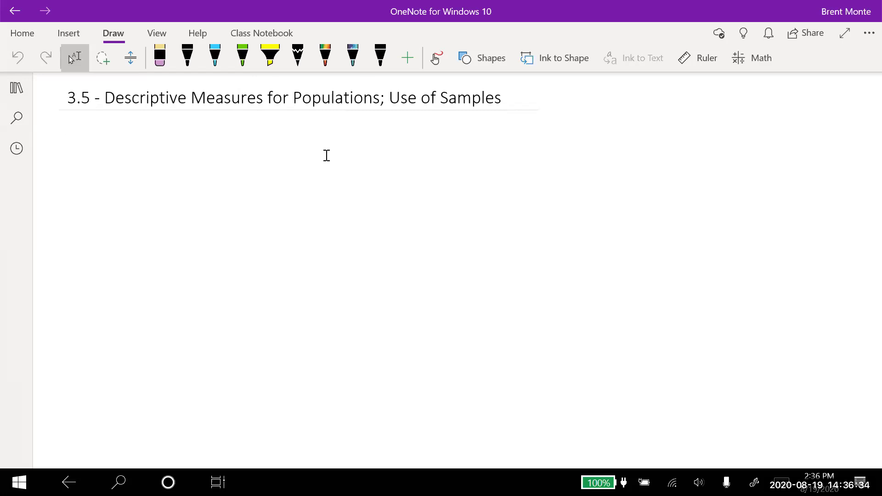
Handwrite "Recall: x̄ = sample mean" in black pen directly beneath the page title
drag(86, 131, 87, 152)
drag(80, 130, 102, 151)
drag(103, 143, 148, 147)
mouse_move(156, 123)
mouse_down()
mouse_move(158, 143)
mouse_move(164, 132)
mouse_up()
drag(166, 137, 205, 143)
mouse_move(204, 131)
mouse_down()
mouse_move(189, 144)
mouse_move(208, 121)
mouse_move(230, 129)
mouse_up()
drag(222, 137, 260, 127)
mouse_move(252, 129)
mouse_down()
mouse_move(244, 141)
mouse_move(290, 136)
mouse_move(292, 148)
mouse_up()
drag(291, 131, 305, 137)
drag(311, 134, 406, 134)
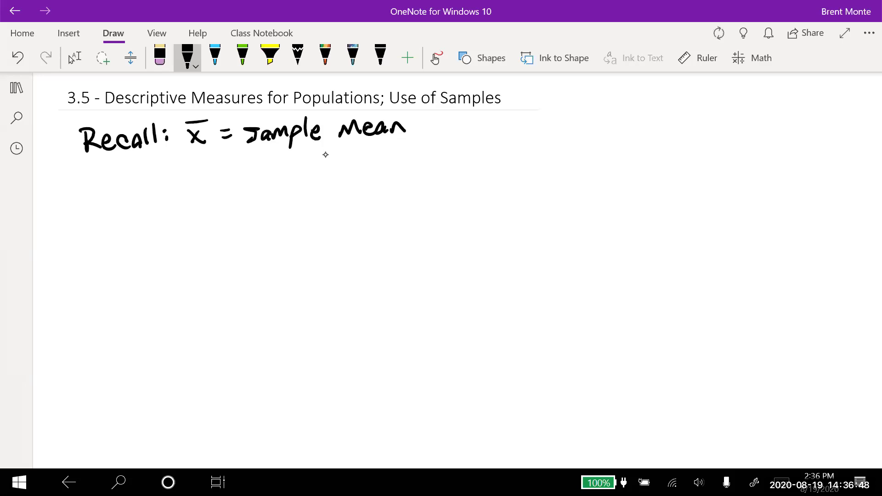
Continue the recall line with an arrow labelled "all data" leading to "μ = population mean", and write "mu" under the symbol
mouse_move(433, 131)
mouse_down()
mouse_move(491, 129)
mouse_move(444, 154)
mouse_move(455, 155)
mouse_up()
mouse_move(464, 140)
mouse_down()
mouse_move(449, 181)
mouse_move(474, 179)
mouse_up()
mouse_move(466, 169)
mouse_down()
mouse_move(482, 165)
mouse_move(490, 180)
mouse_up()
mouse_move(528, 127)
mouse_down()
mouse_move(518, 153)
mouse_move(543, 138)
mouse_up()
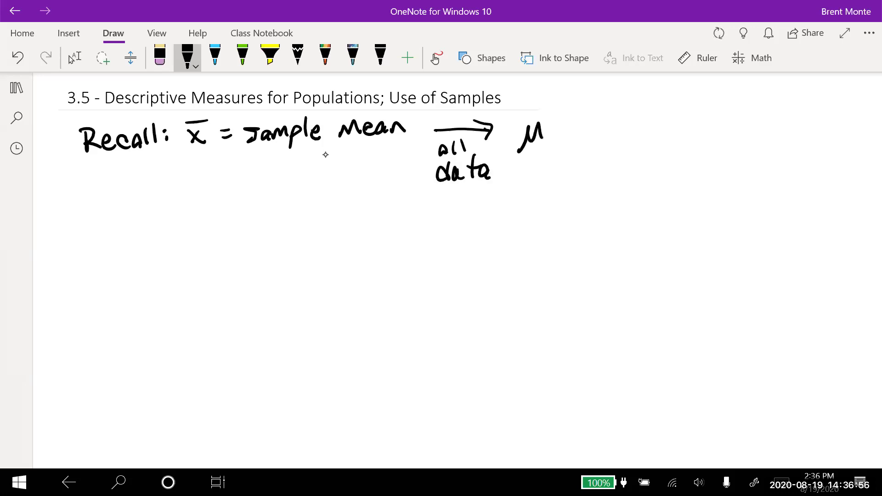
drag(526, 180, 554, 174)
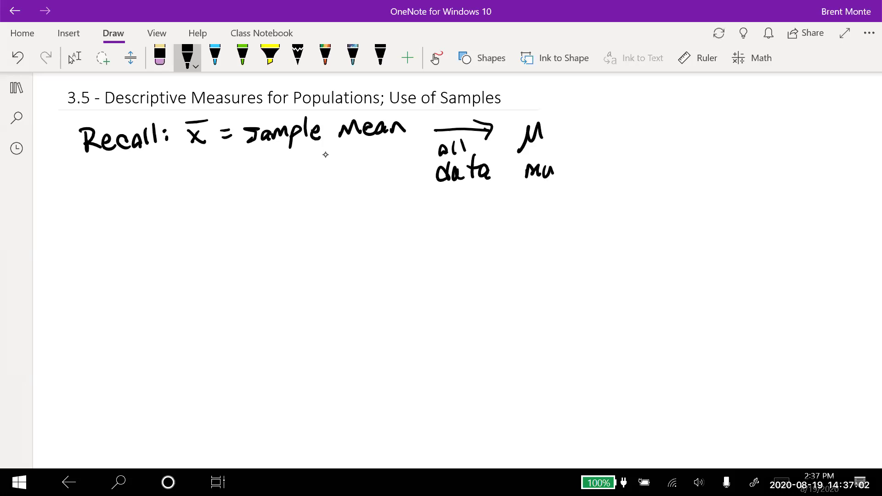
drag(557, 127, 565, 125)
drag(555, 133, 582, 143)
mouse_move(580, 121)
mouse_down()
mouse_move(581, 131)
mouse_move(600, 123)
mouse_move(614, 144)
mouse_up()
mouse_move(612, 121)
mouse_down()
mouse_move(615, 133)
mouse_move(631, 119)
mouse_move(637, 132)
mouse_up()
mouse_move(654, 120)
mouse_down()
mouse_move(645, 126)
mouse_move(655, 132)
mouse_up()
mouse_move(664, 103)
mouse_down()
mouse_move(661, 129)
mouse_move(670, 112)
mouse_up()
mouse_move(666, 118)
mouse_down()
mouse_move(668, 128)
mouse_move(741, 126)
mouse_move(770, 113)
mouse_up()
Handwrite the sample mean formula x̄ = Σx/n below the recall line
drag(101, 205, 121, 212)
mouse_move(104, 218)
mouse_down()
mouse_move(121, 192)
mouse_move(151, 194)
mouse_up()
mouse_move(141, 208)
mouse_down()
mouse_move(195, 177)
mouse_move(197, 194)
mouse_move(218, 189)
mouse_up()
mouse_move(217, 177)
mouse_down()
mouse_move(206, 188)
mouse_move(223, 197)
mouse_up()
drag(198, 227, 210, 225)
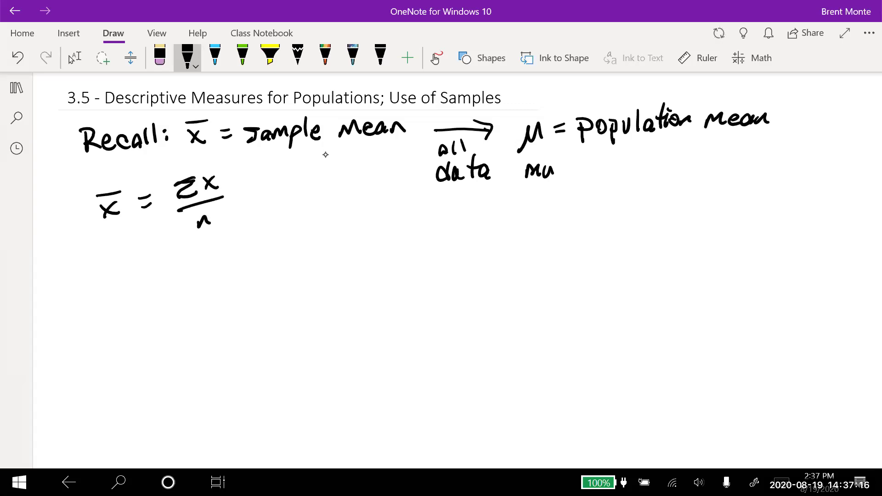
Handwrite the population mean formula μ = Σx/N beside the sample mean formula
mouse_move(286, 211)
mouse_down()
mouse_move(304, 185)
mouse_move(328, 186)
mouse_up()
drag(317, 197, 327, 193)
mouse_move(367, 171)
mouse_down()
mouse_move(349, 176)
mouse_move(354, 189)
mouse_move(371, 188)
mouse_up()
mouse_move(377, 172)
mouse_down()
mouse_move(390, 181)
mouse_move(377, 185)
mouse_up()
drag(397, 195, 354, 207)
mouse_move(370, 224)
mouse_down()
mouse_move(370, 208)
mouse_move(384, 224)
mouse_move(386, 203)
mouse_up()
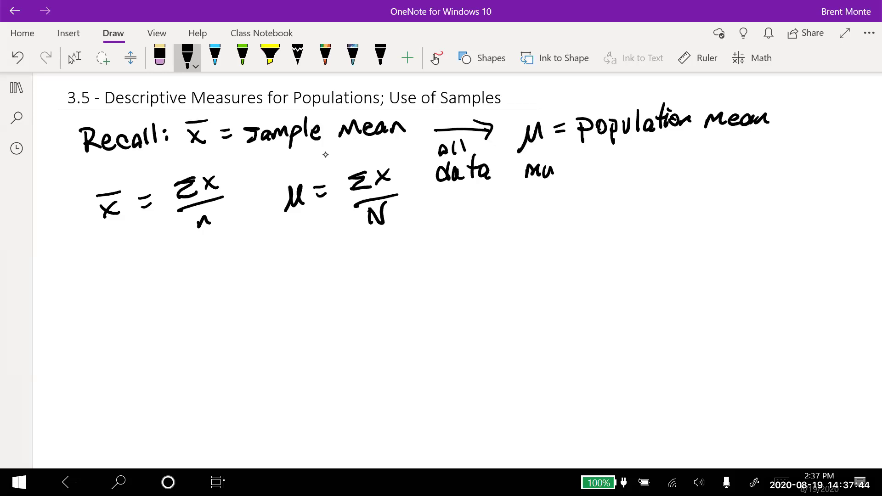
Handwrite "Similarly" under the mean formulas and underline it
mouse_move(97, 258)
mouse_down()
mouse_move(82, 282)
mouse_move(110, 275)
mouse_up()
mouse_move(116, 275)
mouse_down()
mouse_move(123, 260)
mouse_move(141, 273)
mouse_move(150, 261)
mouse_up()
click(138, 254)
mouse_move(166, 258)
mouse_down()
mouse_move(163, 269)
mouse_move(177, 256)
mouse_move(184, 269)
mouse_up()
mouse_move(188, 257)
mouse_down()
mouse_move(199, 255)
mouse_move(192, 278)
mouse_up()
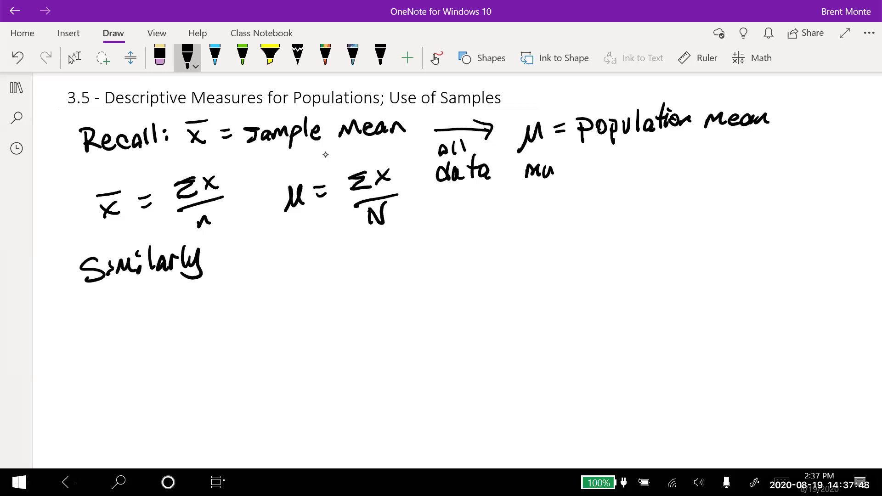
drag(83, 297, 251, 268)
Handwrite "s = sample standard deviation" below the underlined "Similarly" heading
mouse_move(125, 317)
mouse_down()
mouse_move(110, 337)
mouse_move(147, 317)
mouse_up()
mouse_move(140, 328)
mouse_down()
mouse_move(195, 317)
mouse_move(211, 302)
mouse_move(224, 327)
mouse_move(239, 294)
mouse_up()
mouse_move(239, 298)
mouse_down()
mouse_move(256, 309)
mouse_move(265, 301)
mouse_up()
drag(286, 271, 287, 293)
mouse_move(281, 282)
mouse_down()
mouse_move(296, 279)
mouse_move(310, 290)
mouse_up()
mouse_move(311, 290)
mouse_down()
mouse_move(319, 276)
mouse_move(325, 290)
mouse_up()
mouse_move(340, 277)
mouse_down()
mouse_move(335, 263)
mouse_move(354, 284)
mouse_move(364, 266)
mouse_up()
mouse_move(368, 272)
mouse_down()
mouse_move(377, 253)
mouse_move(380, 281)
mouse_up()
drag(407, 247, 405, 282)
mouse_move(406, 268)
mouse_down()
mouse_move(396, 280)
mouse_move(423, 267)
mouse_up()
mouse_move(423, 264)
mouse_down()
mouse_move(430, 278)
mouse_move(432, 257)
mouse_up()
drag(440, 271, 440, 262)
drag(439, 254, 458, 271)
drag(465, 233, 466, 263)
drag(458, 250, 476, 243)
drag(479, 249, 481, 255)
mouse_move(488, 245)
mouse_down()
mouse_move(482, 258)
mouse_move(504, 248)
mouse_move(477, 262)
mouse_up()
Handwrite the sample standard deviation formula s = √(Σ(x − x̄)²/(n − 1)) under its definition
mouse_move(166, 350)
mouse_down()
mouse_move(157, 351)
mouse_move(159, 371)
mouse_up()
mouse_move(178, 353)
mouse_down()
mouse_move(236, 355)
mouse_move(207, 351)
mouse_move(202, 363)
mouse_move(217, 361)
mouse_up()
drag(224, 332, 220, 364)
mouse_move(234, 341)
mouse_down()
mouse_move(226, 360)
mouse_move(249, 344)
mouse_move(265, 352)
mouse_up()
mouse_move(264, 339)
mouse_down()
mouse_move(254, 353)
mouse_move(263, 331)
mouse_move(272, 354)
mouse_up()
drag(270, 318, 284, 326)
drag(203, 376, 286, 357)
drag(231, 396, 257, 384)
drag(269, 375, 271, 389)
mouse_move(189, 356)
mouse_down()
mouse_move(194, 400)
mouse_move(311, 303)
mouse_up()
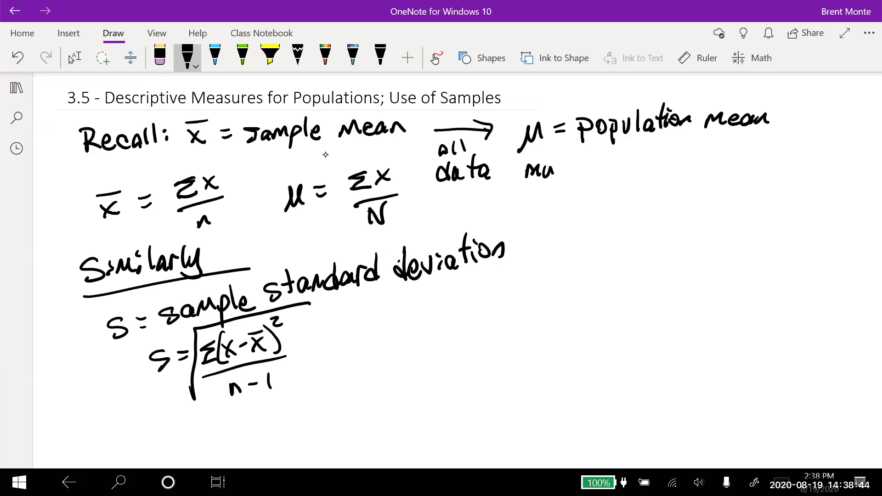
Start the population formula with "σ =" below "deviation", and note Σ as "capital sigma" under the sample formula
drag(437, 287, 448, 283)
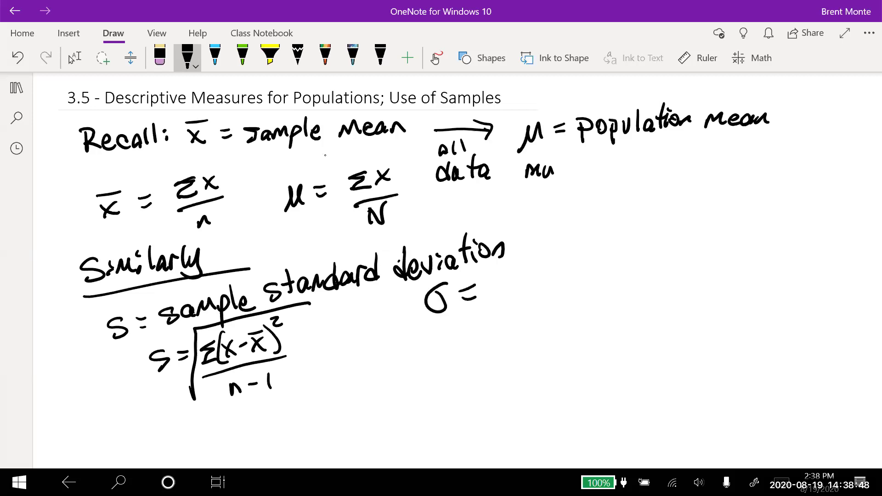
mouse_move(72, 406)
mouse_down()
mouse_move(55, 435)
mouse_move(114, 425)
mouse_up()
drag(121, 412, 129, 425)
mouse_move(129, 406)
mouse_down()
mouse_move(133, 427)
mouse_move(135, 418)
mouse_up()
drag(139, 412, 144, 423)
drag(136, 403, 152, 413)
drag(154, 407, 171, 409)
drag(134, 432, 122, 441)
drag(131, 438, 143, 440)
mouse_move(155, 426)
mouse_down()
mouse_move(151, 446)
mouse_move(162, 426)
mouse_move(184, 426)
mouse_up()
Handwrite the note "σ = lower case sigma" beside the capital sigma note
mouse_move(242, 436)
mouse_down()
mouse_move(243, 451)
mouse_move(254, 431)
mouse_up()
drag(266, 430, 285, 435)
mouse_move(301, 402)
mouse_down()
mouse_move(299, 418)
mouse_move(307, 413)
mouse_up()
drag(311, 409, 338, 407)
drag(341, 406, 363, 396)
drag(392, 392, 384, 405)
drag(396, 393, 410, 398)
drag(418, 386, 433, 389)
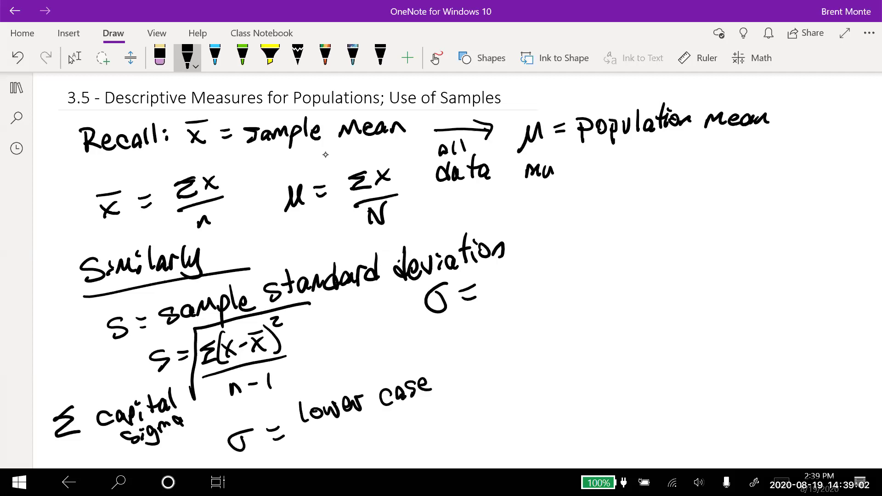
mouse_move(340, 429)
mouse_down()
mouse_move(328, 443)
mouse_move(356, 445)
mouse_move(390, 416)
mouse_up()
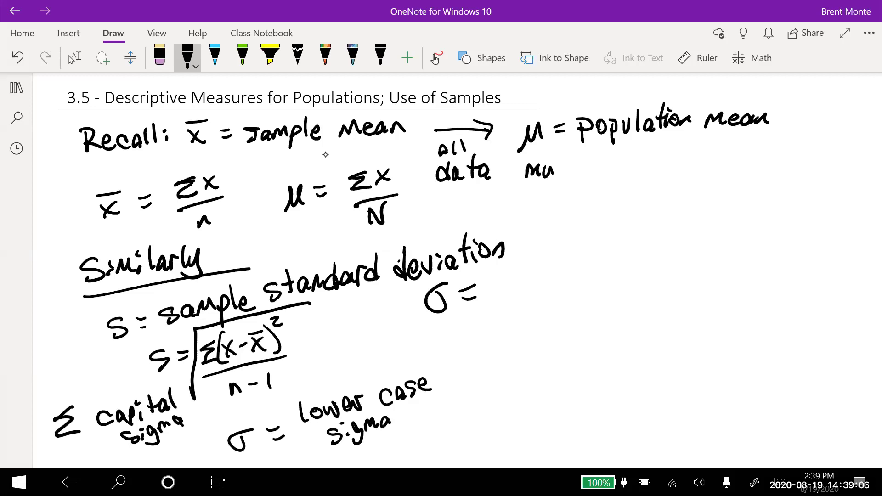
Complete the population standard deviation formula after "σ =" with √(Σ(x − μ)²/N)
mouse_move(536, 259)
mouse_down()
mouse_move(517, 291)
mouse_move(545, 282)
mouse_up()
mouse_move(567, 252)
mouse_down()
mouse_move(568, 285)
mouse_move(587, 273)
mouse_up()
mouse_move(583, 260)
mouse_down()
mouse_move(576, 274)
mouse_move(603, 260)
mouse_move(635, 271)
mouse_up()
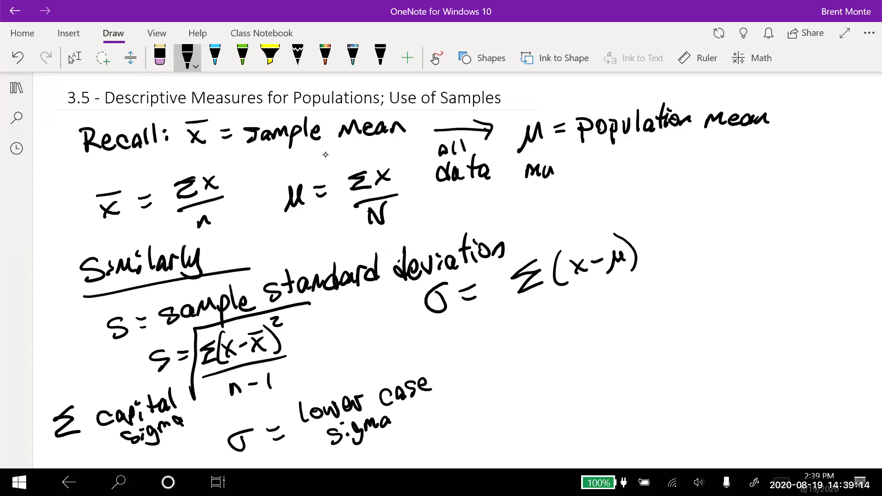
drag(628, 224, 644, 225)
drag(517, 314, 635, 272)
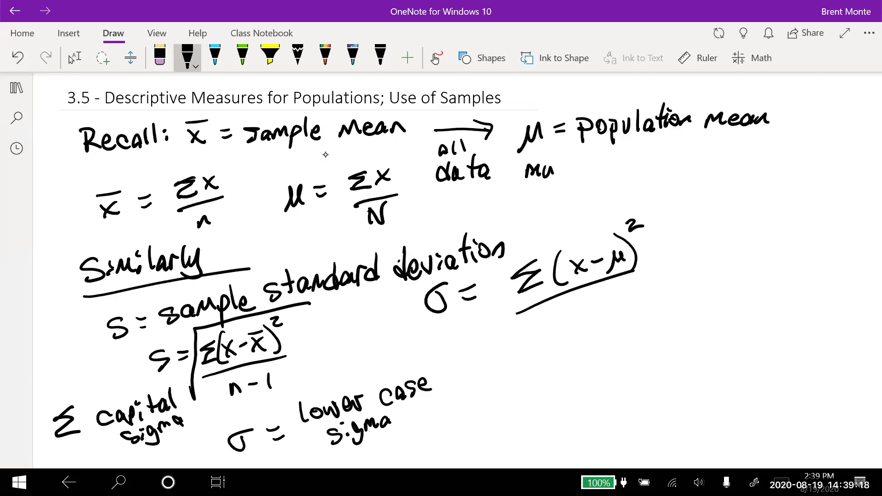
mouse_move(577, 317)
mouse_down()
mouse_move(577, 304)
mouse_move(589, 315)
mouse_move(596, 297)
mouse_up()
mouse_move(508, 335)
mouse_down()
mouse_move(488, 265)
mouse_move(640, 202)
mouse_up()
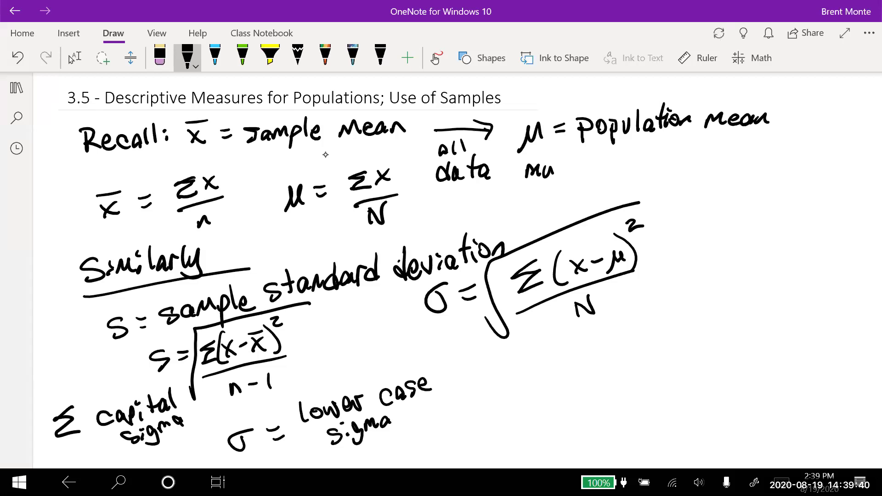
Handwrite "(non-adjusted standard deviation)" beneath the population standard deviation formula
mouse_move(527, 360)
mouse_down()
mouse_move(517, 393)
mouse_move(584, 353)
mouse_up()
mouse_move(599, 346)
mouse_down()
mouse_move(591, 355)
mouse_move(621, 359)
mouse_up()
click(627, 333)
drag(629, 327, 652, 328)
mouse_move(660, 309)
mouse_down()
mouse_move(664, 329)
mouse_move(673, 315)
mouse_up()
mouse_move(671, 322)
mouse_down()
mouse_move(680, 325)
mouse_move(695, 294)
mouse_up()
drag(566, 395, 556, 416)
drag(580, 381, 575, 401)
mouse_move(568, 395)
mouse_down()
mouse_move(590, 385)
mouse_move(599, 398)
mouse_move(610, 385)
mouse_up()
mouse_move(617, 386)
mouse_down()
mouse_move(624, 363)
mouse_move(621, 392)
mouse_up()
mouse_move(643, 370)
mouse_down()
mouse_move(626, 386)
mouse_move(646, 361)
mouse_up()
drag(655, 362, 659, 347)
drag(649, 377, 680, 356)
mouse_move(695, 329)
mouse_down()
mouse_move(699, 352)
mouse_move(711, 348)
mouse_up()
mouse_move(707, 326)
mouse_down()
mouse_move(721, 325)
mouse_move(729, 339)
mouse_up()
mouse_move(717, 320)
mouse_down()
mouse_move(729, 317)
mouse_move(744, 333)
mouse_up()
drag(754, 296, 749, 325)
drag(753, 313, 759, 303)
mouse_move(760, 309)
mouse_down()
mouse_move(761, 324)
mouse_move(757, 306)
mouse_up()
drag(772, 304, 791, 309)
drag(772, 272, 794, 322)
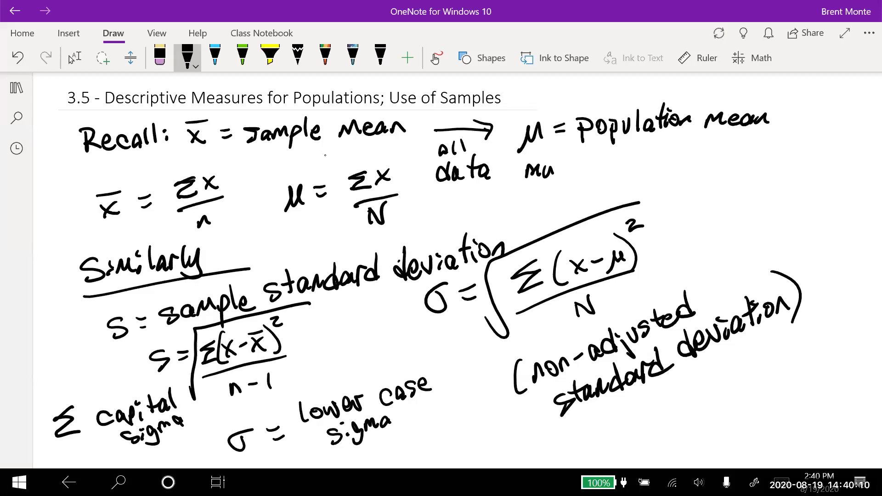
Stop inking, switch to the MyLab homework window in Chrome and go to Question 31 on basketball players' heights
click(73, 58)
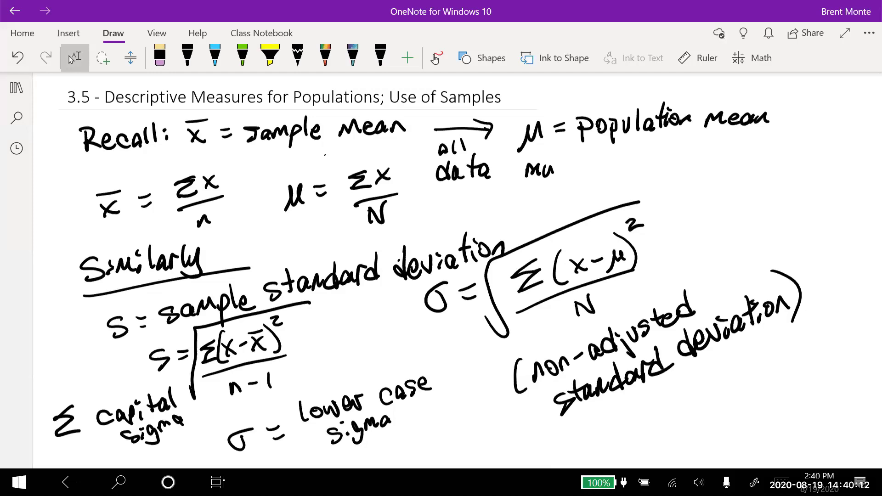
click(218, 483)
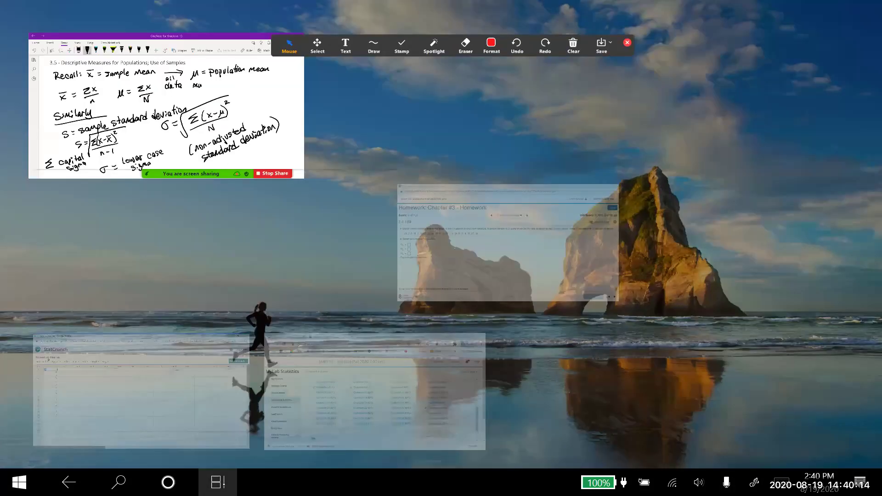
click(508, 243)
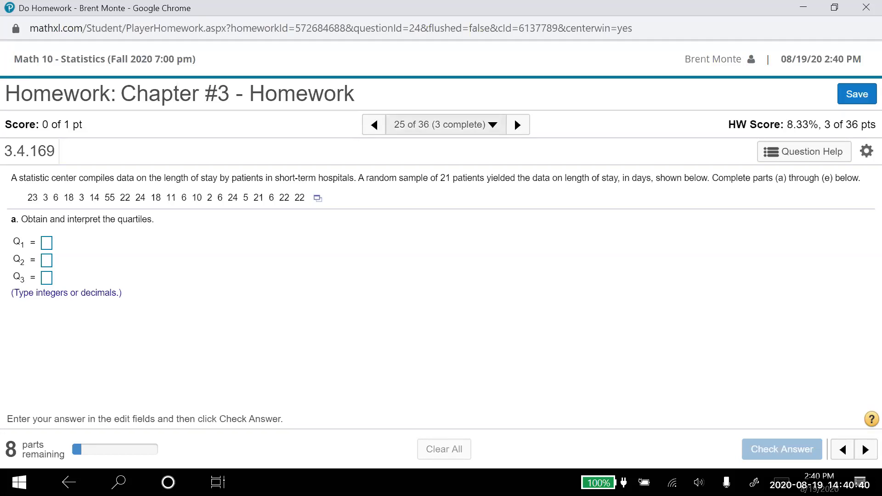
click(446, 124)
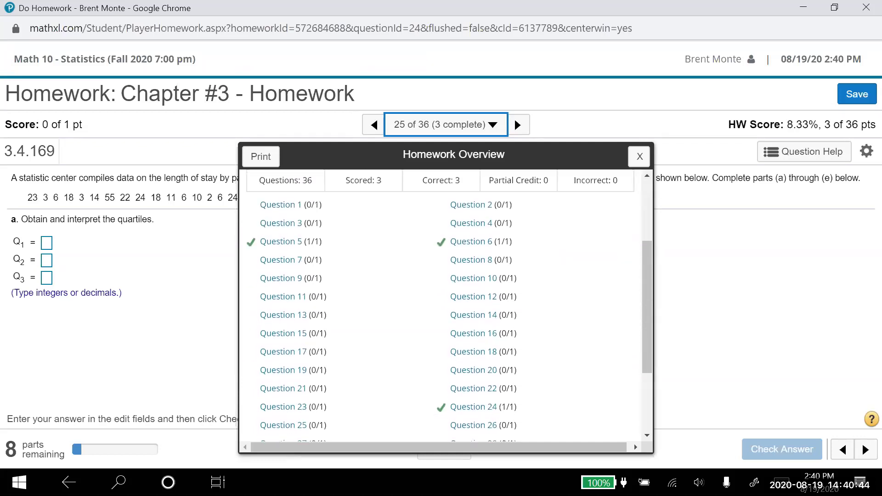
scroll(441, 303, down, 3)
click(474, 392)
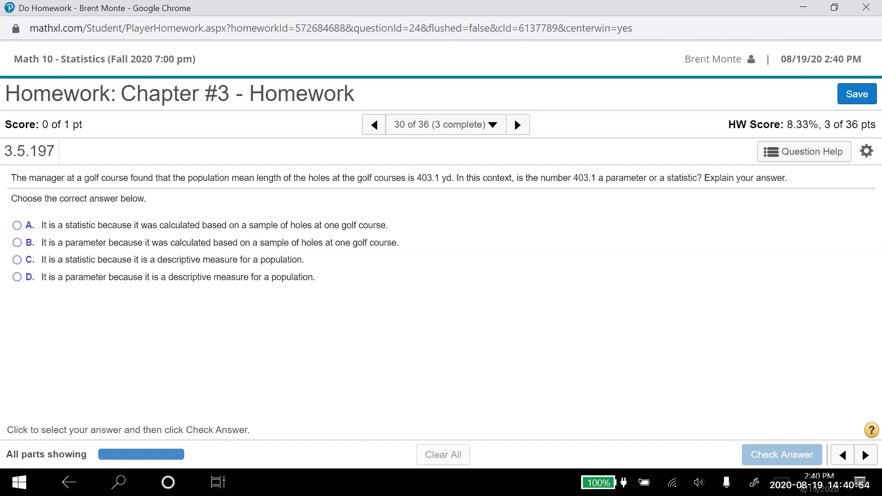
click(374, 124)
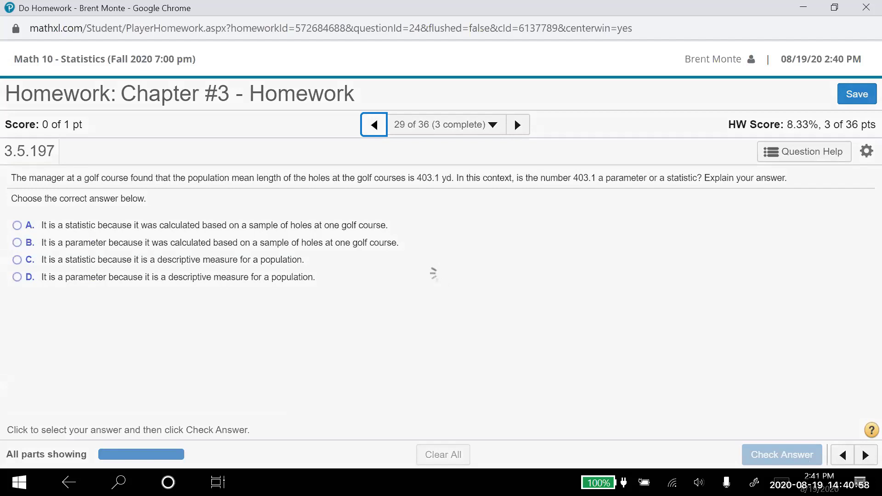
click(518, 124)
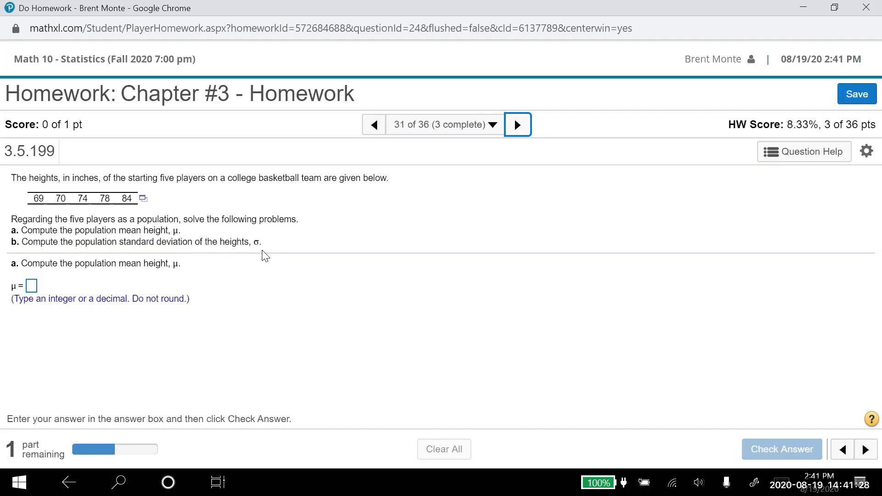
Open the five heights in StatCrunch and set up column summary statistics for var1
click(143, 199)
click(181, 218)
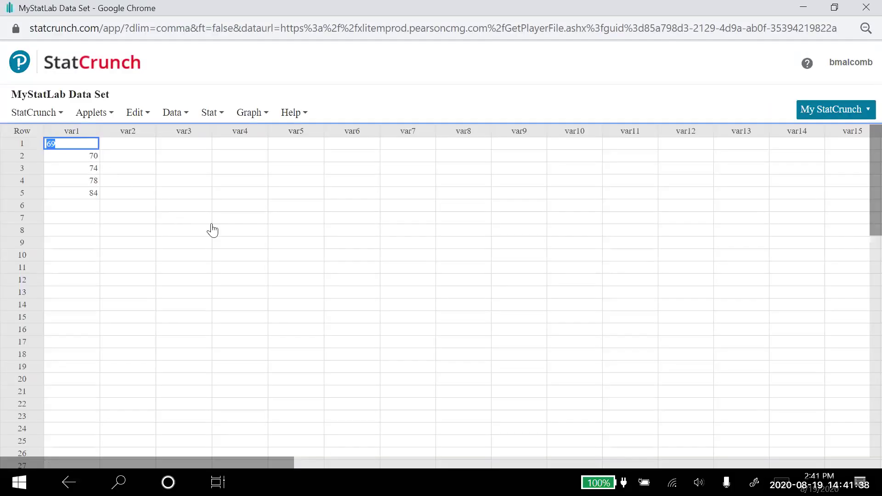
mouse_move(209, 113)
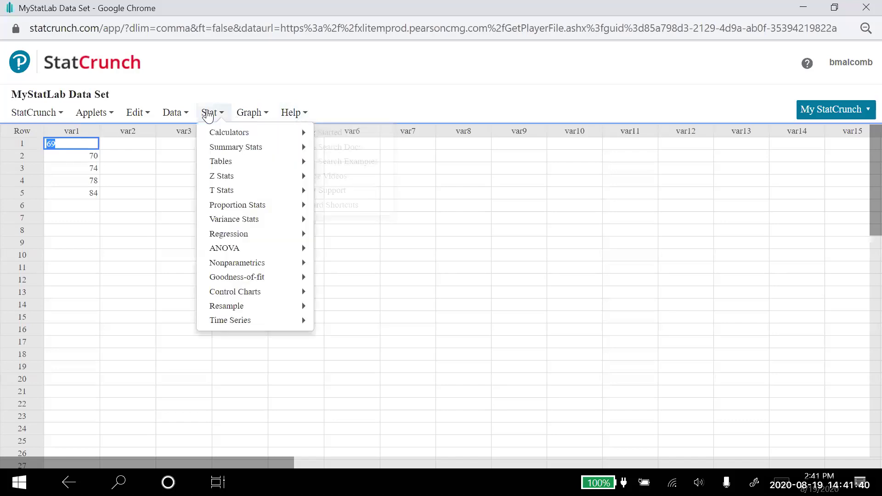
mouse_move(224, 148)
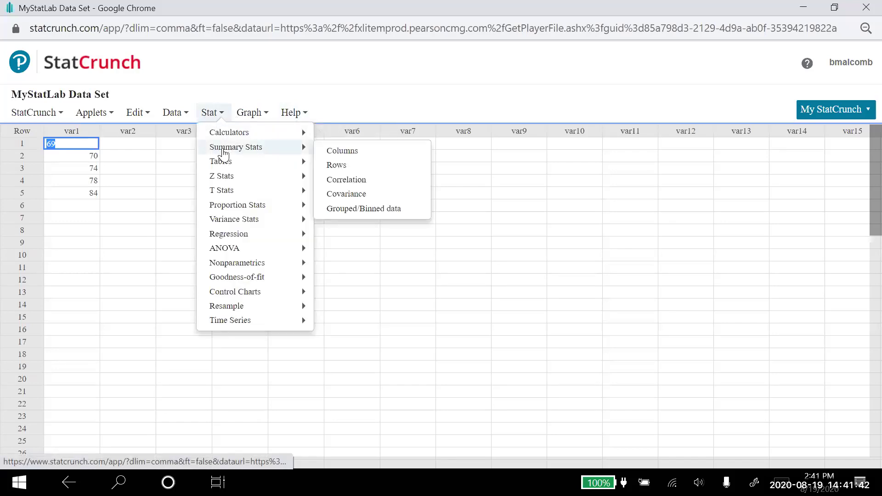
click(340, 155)
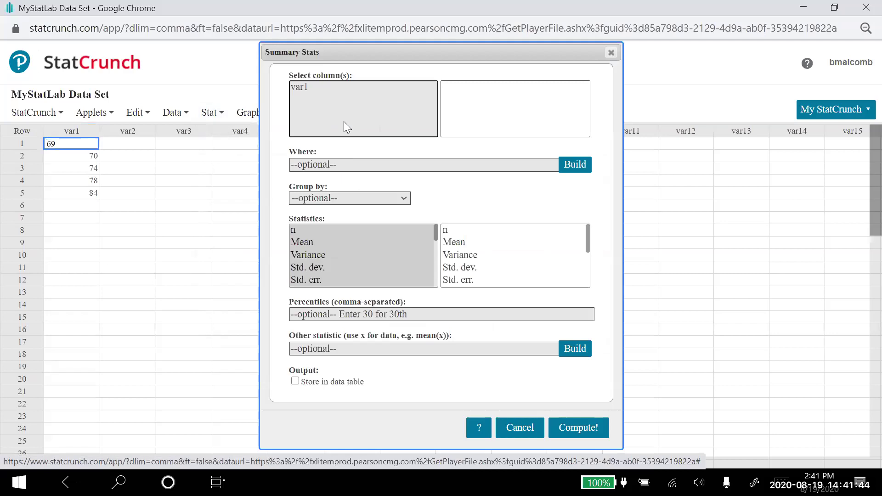
click(296, 88)
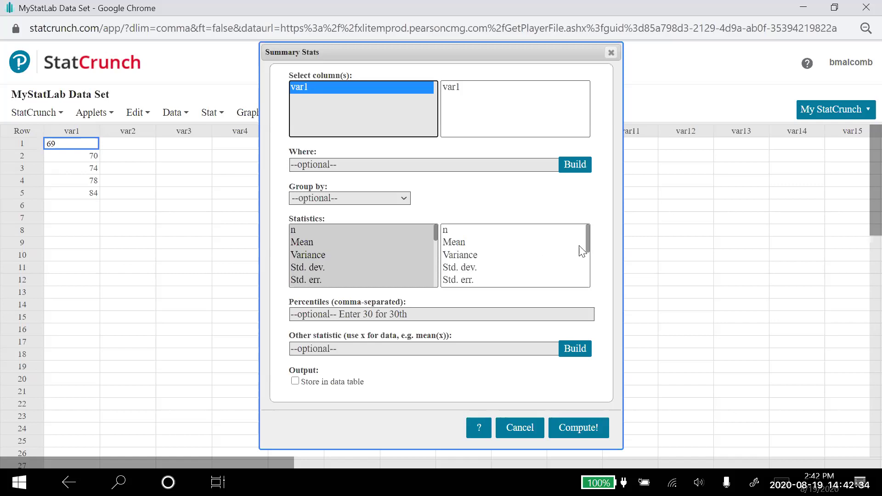
Limit the summary statistics to Mean and Unadj. std. dev. and compute them
drag(589, 241, 589, 285)
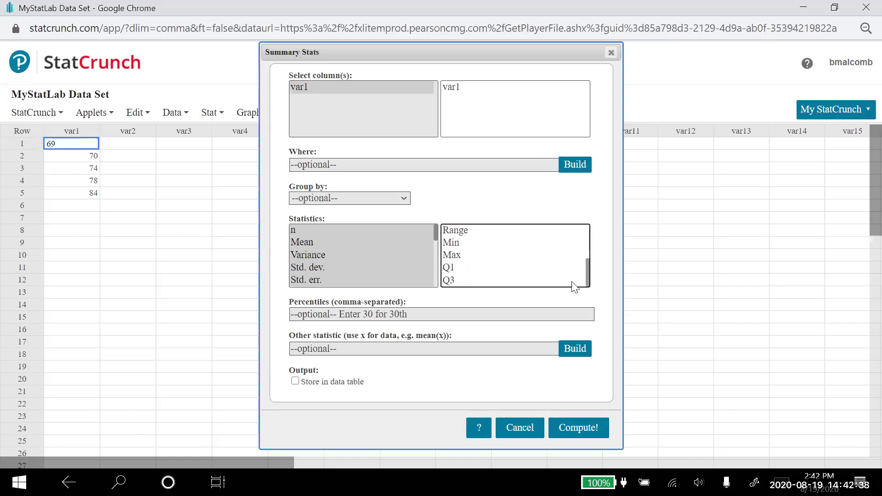
click(303, 242)
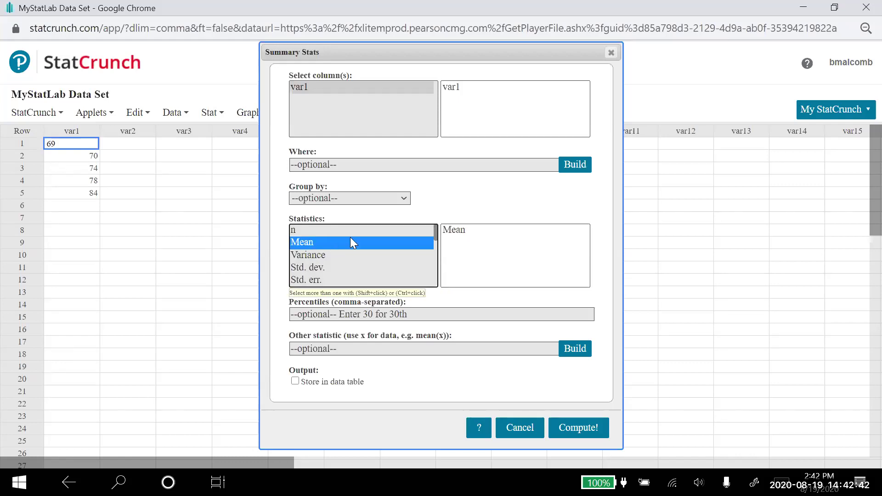
drag(435, 231, 426, 265)
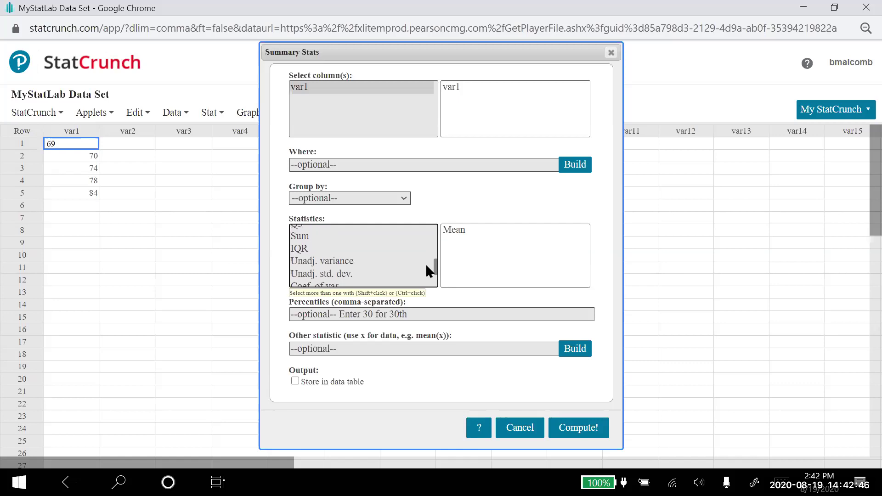
click(327, 273)
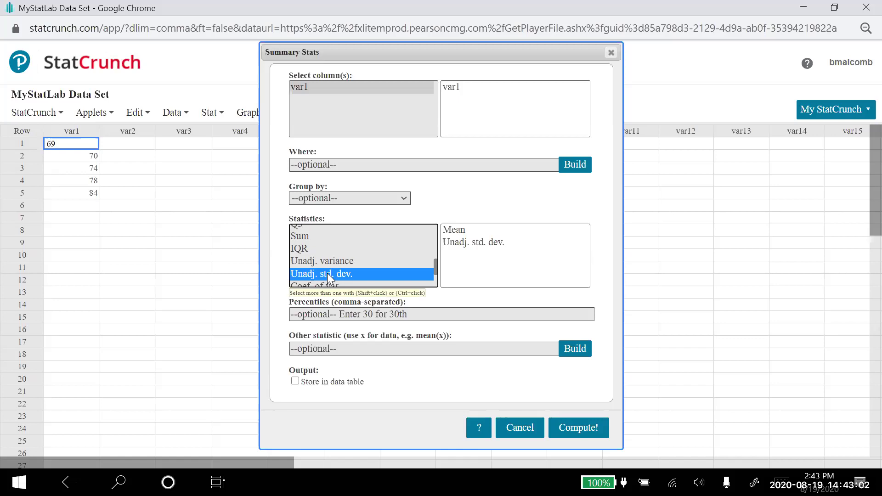
click(563, 433)
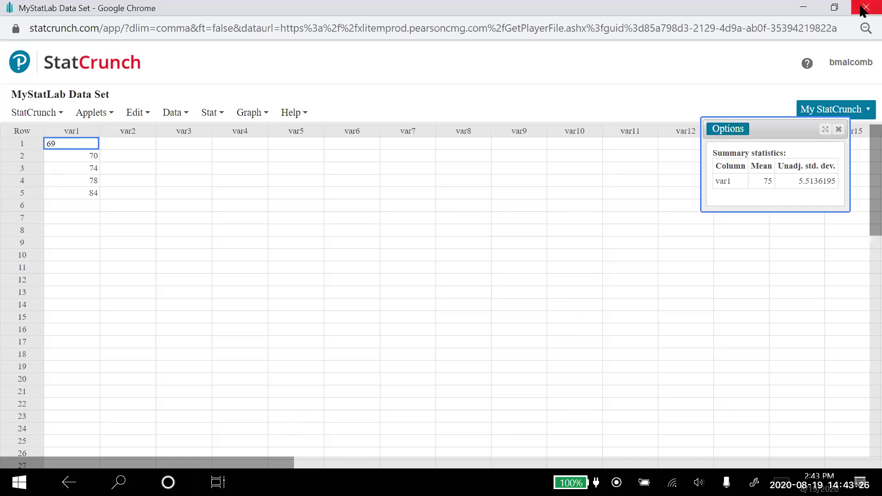
Return to the homework question and submit 75 as the population mean height μ
key(alt+Tab)
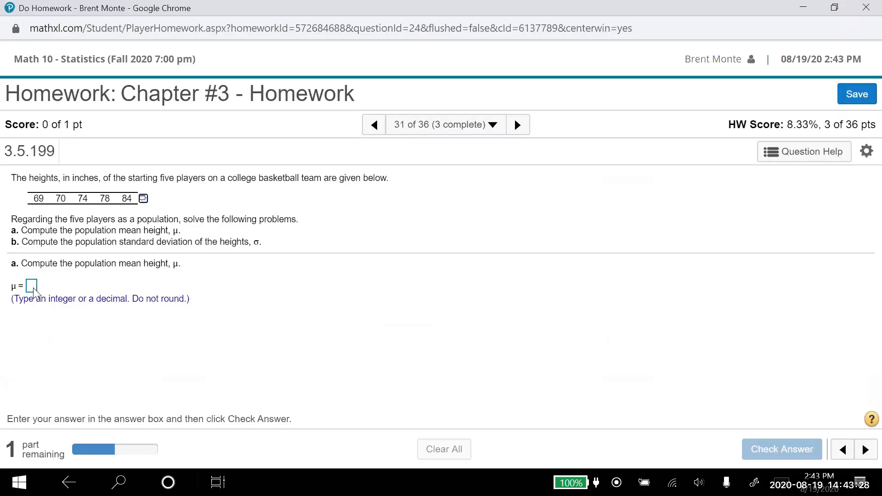
click(37, 293)
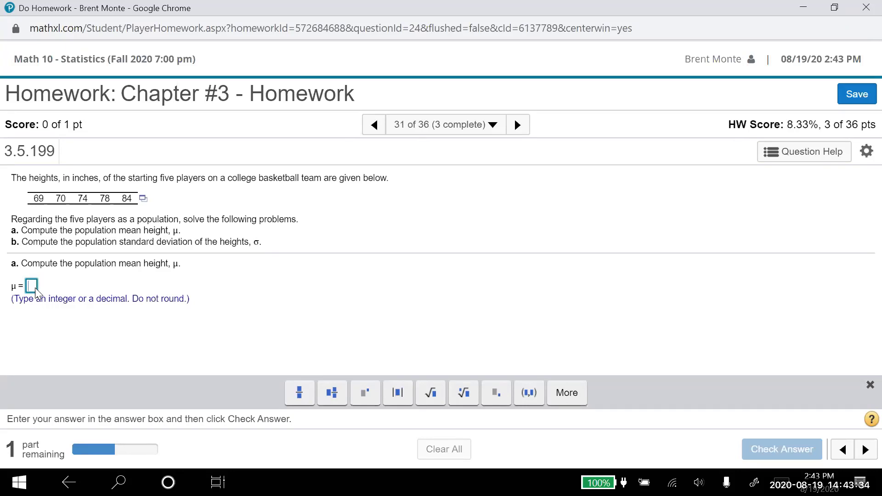
text(75)
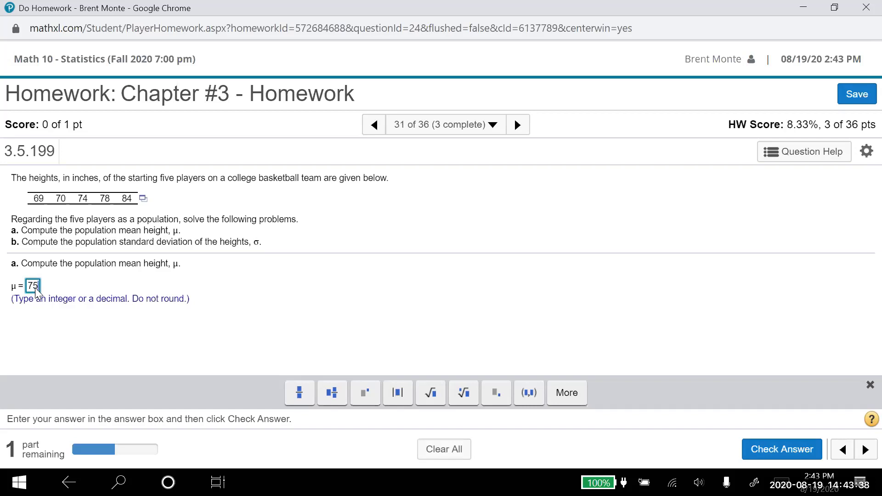
key(Return)
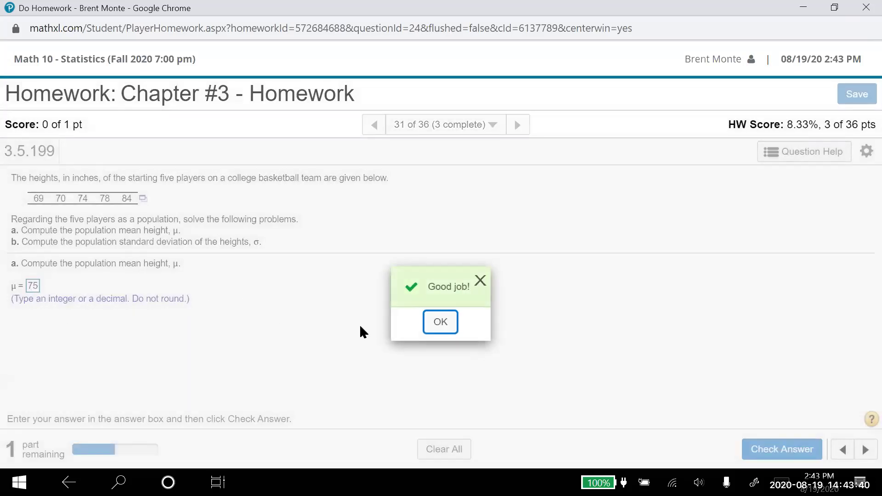
Submit 5.5 as the population standard deviation σ for part b and dismiss the feedback
click(440, 322)
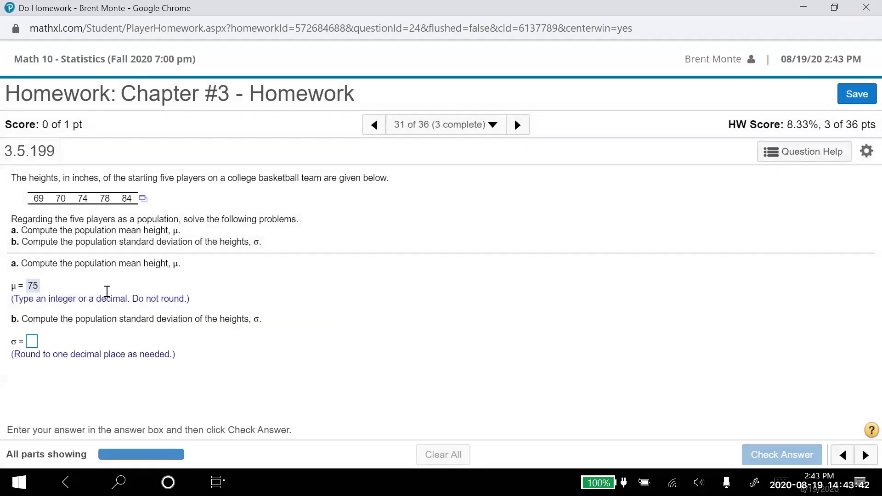
click(34, 343)
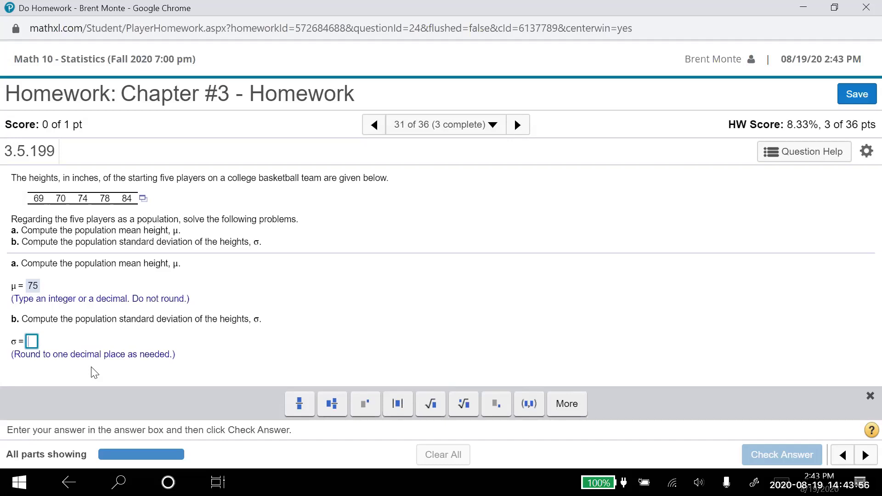
text(5.5)
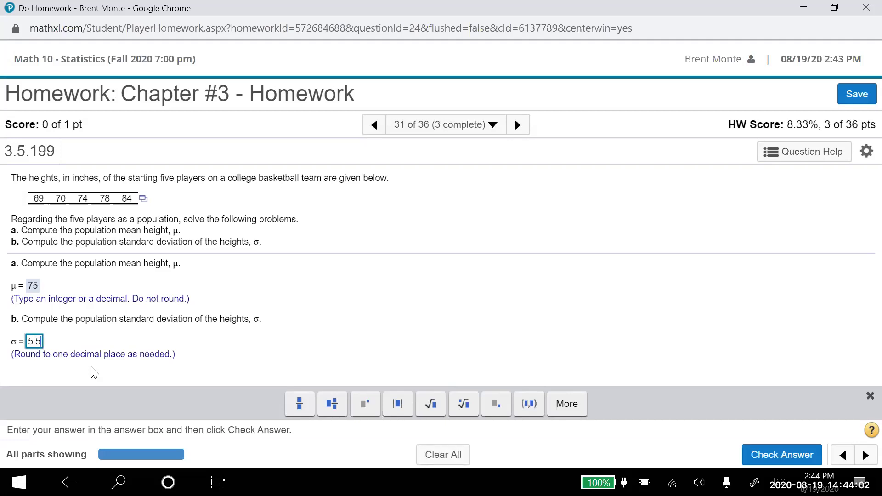
key(Return)
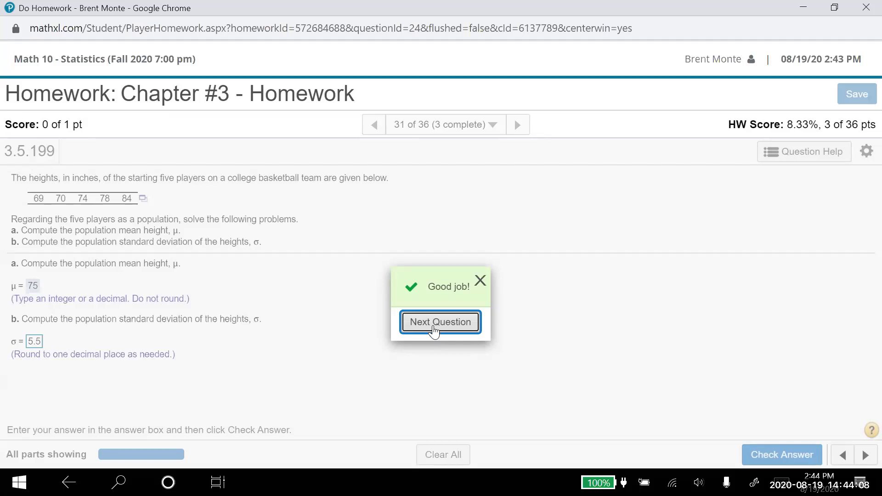
click(480, 281)
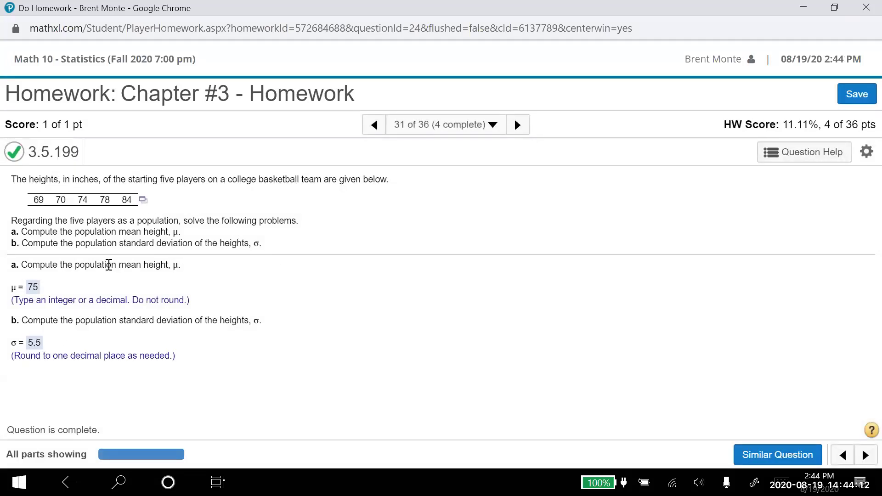
Reopen the five heights in StatCrunch and start column summary statistics
click(144, 200)
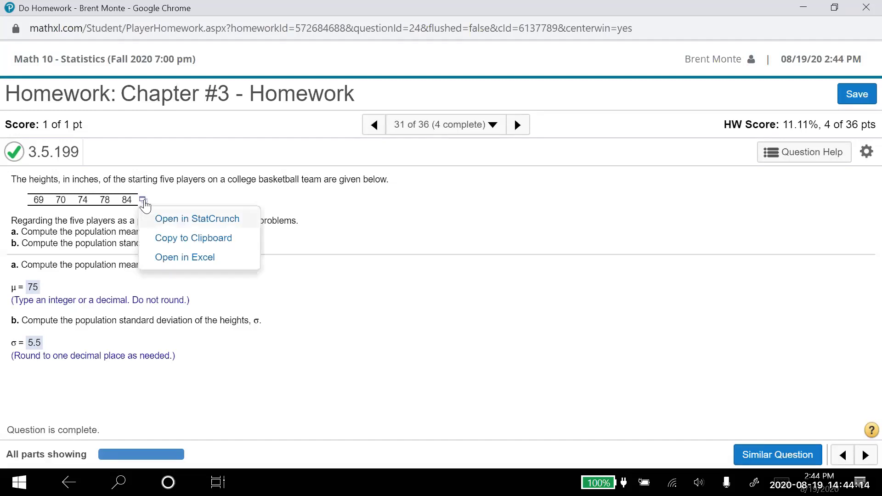
click(180, 219)
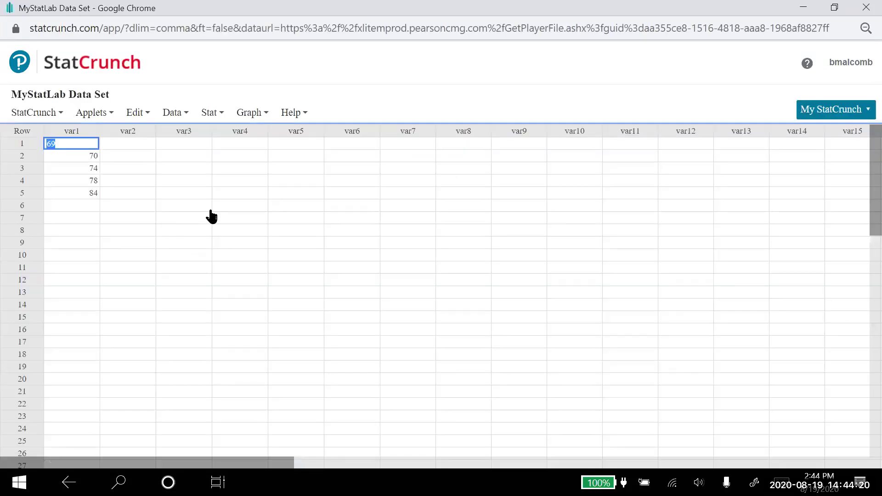
click(219, 116)
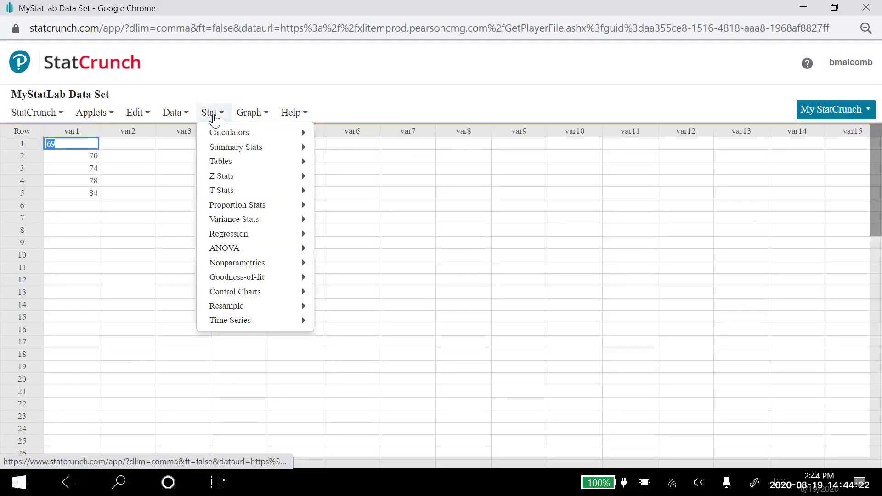
mouse_move(218, 134)
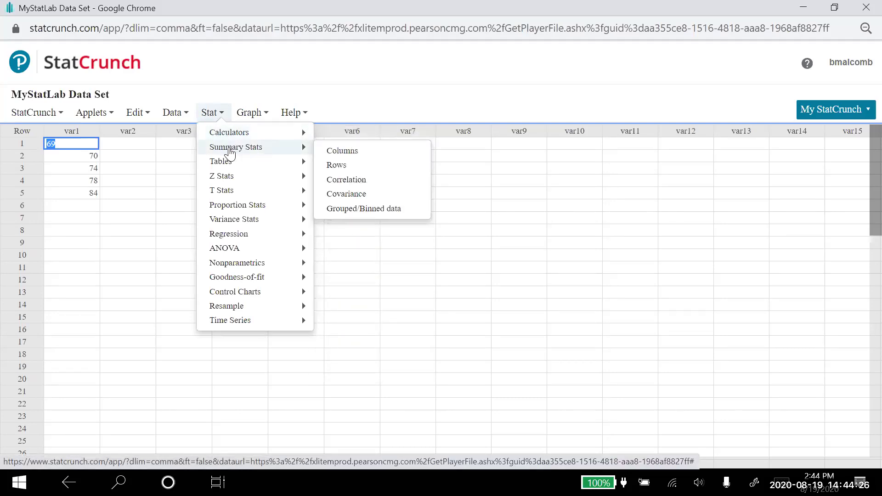
click(340, 151)
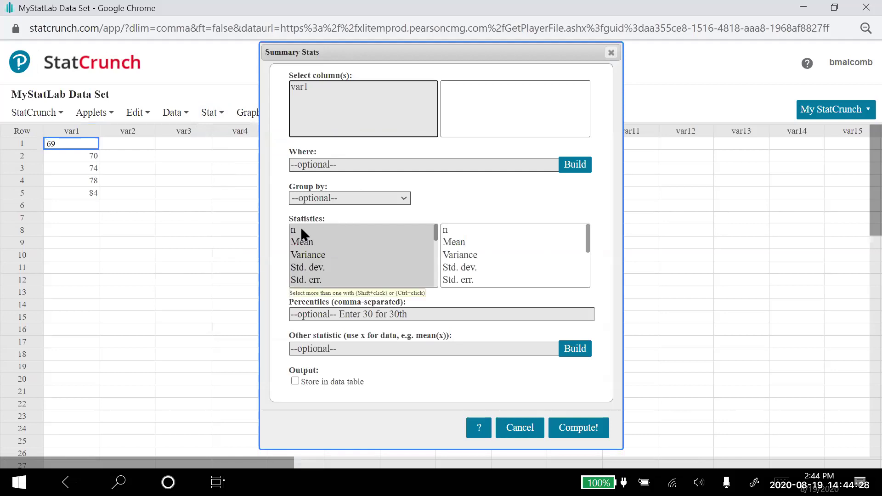
Compute only Std. dev. and Unadj. std. dev. for var1
click(303, 265)
scroll(355, 253, down, 4)
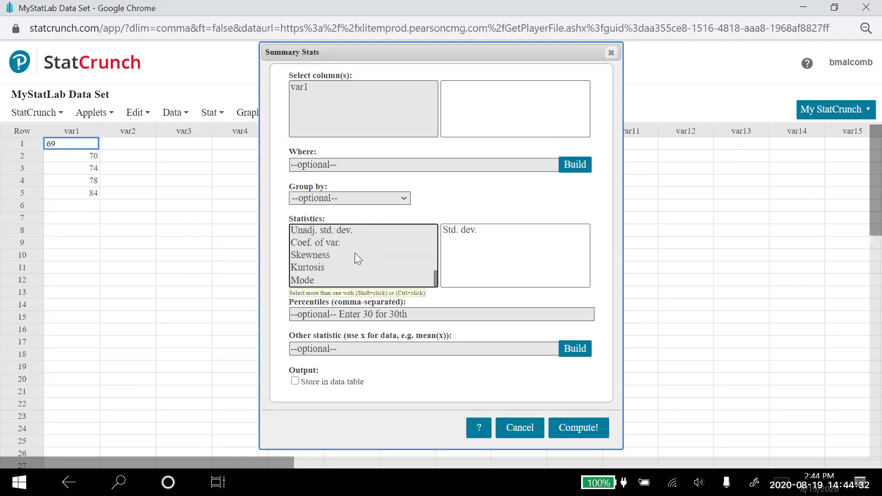
ctrl+click(309, 230)
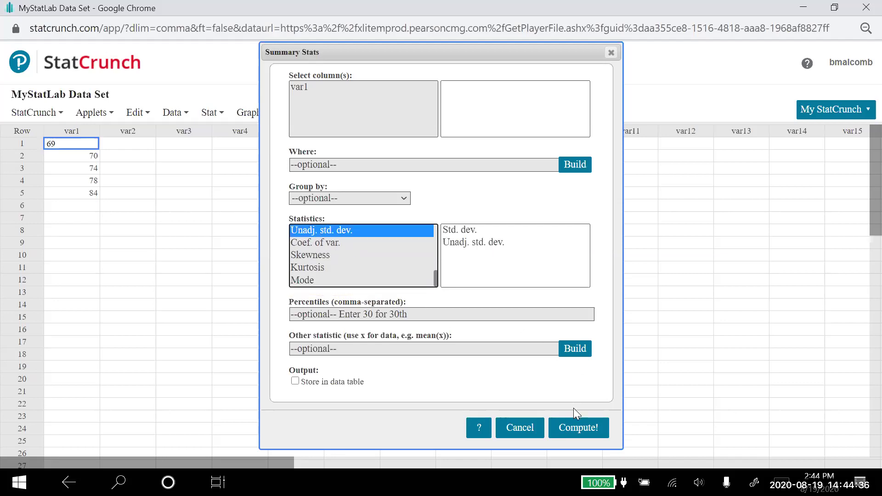
click(568, 429)
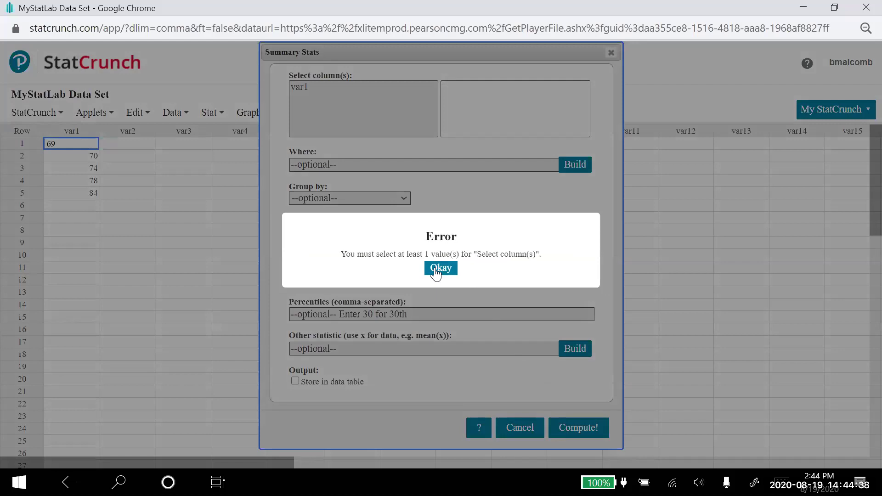
click(436, 273)
click(298, 89)
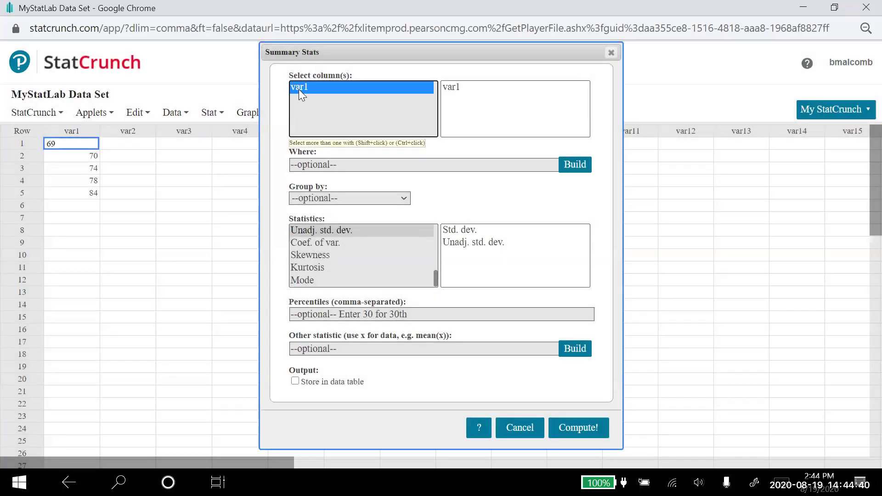
click(575, 432)
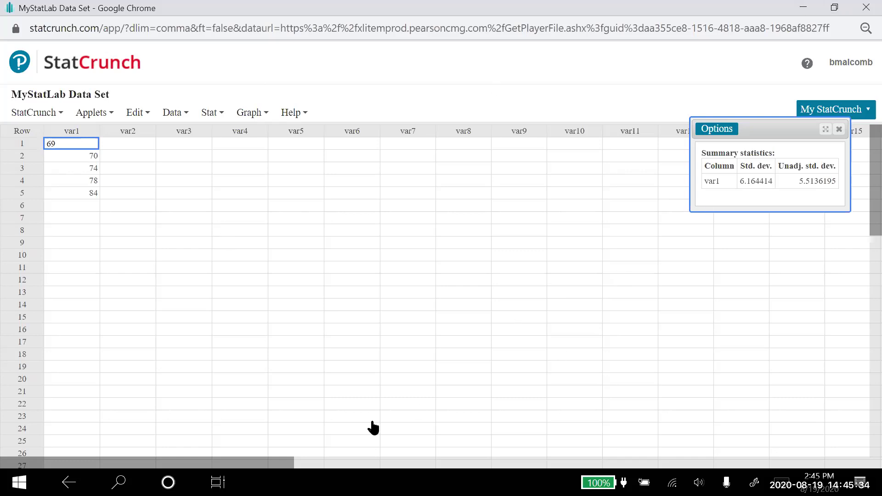
Put away the StatCrunch and homework windows and switch to the section 3.5 notes in OneNote, at the blank area below the sigma notes
click(804, 7)
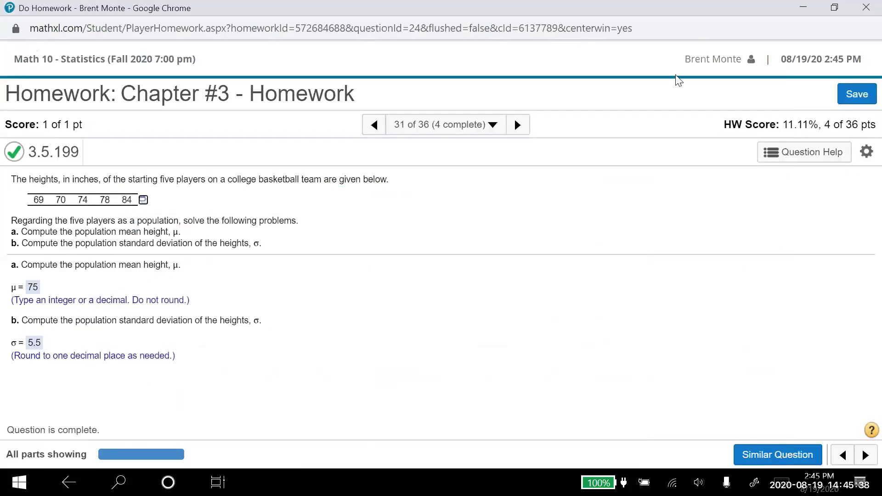
click(804, 9)
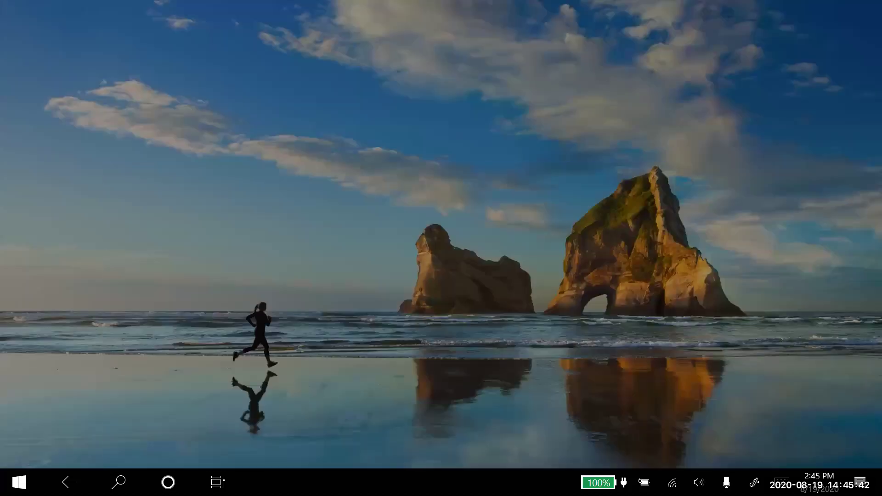
key(super)
click(218, 482)
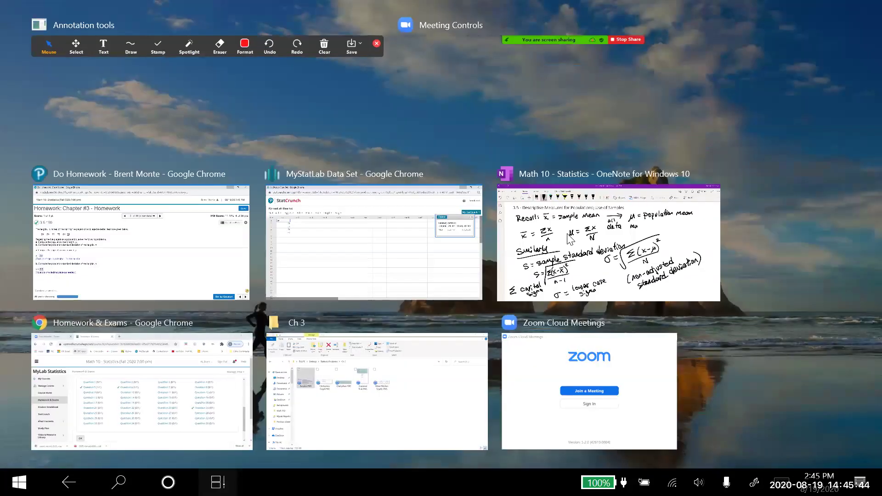
click(569, 237)
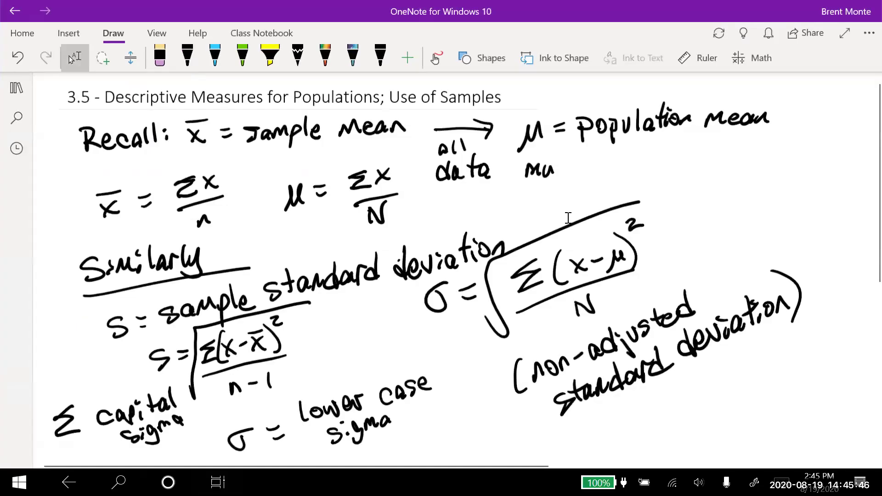
scroll(569, 218, down, 7)
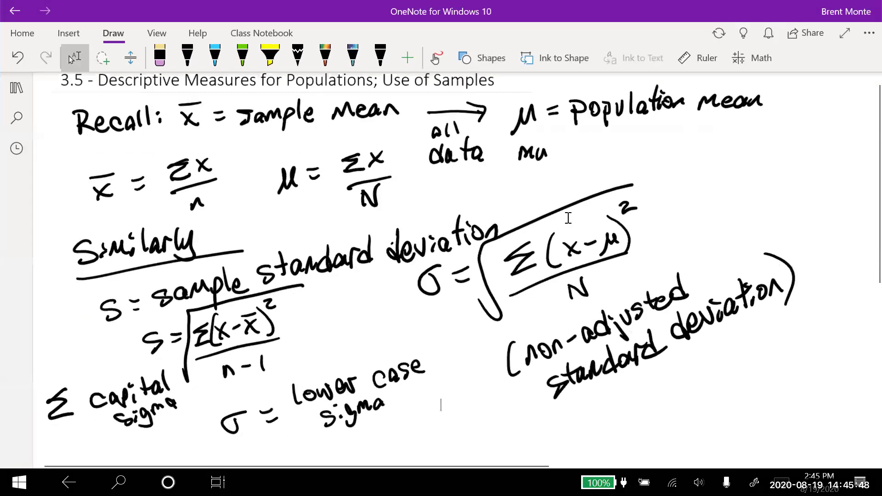
click(547, 189)
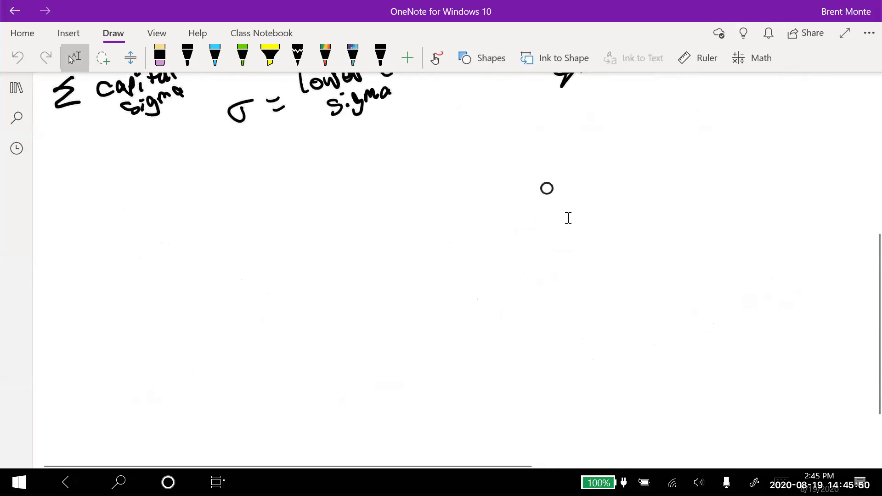
click(748, 301)
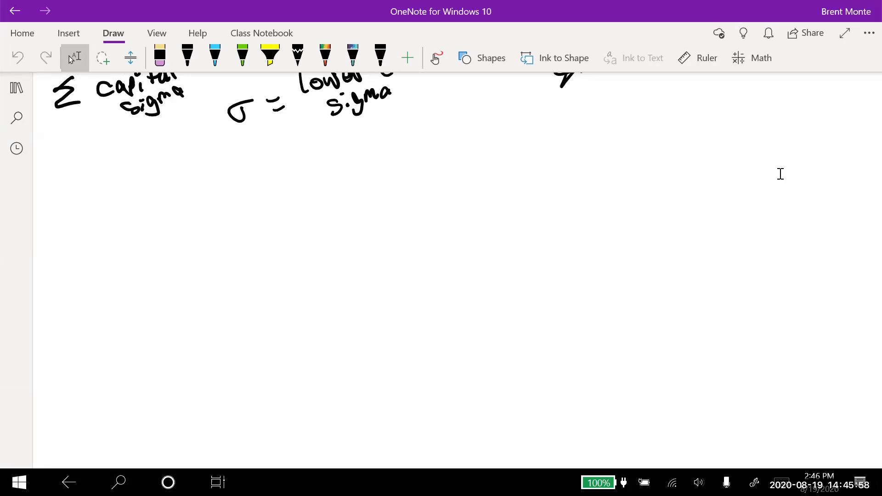
Handwrite "parameter = value from population" in black below the sigma notes
key(alt+d)
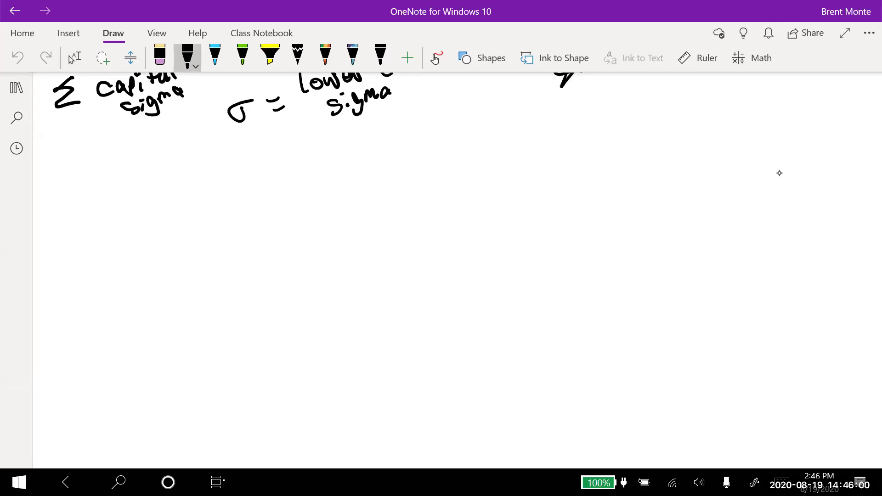
drag(87, 166, 89, 185)
mouse_move(81, 162)
mouse_down()
mouse_move(118, 170)
mouse_move(134, 155)
mouse_move(144, 170)
mouse_move(175, 168)
mouse_up()
mouse_move(181, 141)
mouse_down()
mouse_move(184, 163)
mouse_move(188, 153)
mouse_up()
drag(189, 156, 205, 159)
mouse_move(201, 152)
mouse_down()
mouse_move(237, 156)
mouse_move(262, 143)
mouse_move(281, 161)
mouse_up()
drag(284, 134, 288, 157)
mouse_move(292, 142)
mouse_down()
mouse_move(305, 155)
mouse_move(320, 154)
mouse_move(355, 125)
mouse_up()
mouse_move(339, 137)
mouse_down()
mouse_move(354, 137)
mouse_move(359, 155)
mouse_move(368, 138)
mouse_up()
mouse_move(374, 138)
mouse_down()
mouse_move(373, 147)
mouse_move(394, 146)
mouse_move(406, 167)
mouse_up()
drag(405, 138, 421, 148)
mouse_move(433, 145)
mouse_down()
mouse_move(434, 161)
mouse_move(434, 148)
mouse_up()
mouse_move(446, 134)
mouse_down()
mouse_move(460, 147)
mouse_move(470, 140)
mouse_up()
drag(483, 131, 491, 142)
mouse_move(485, 128)
mouse_down()
mouse_move(504, 125)
mouse_move(503, 137)
mouse_up()
mouse_move(517, 126)
mouse_down()
mouse_move(508, 133)
mouse_move(520, 125)
mouse_up()
drag(522, 134, 541, 133)
Handwrite "statistic = value from sample" in black beneath the parameter definition
drag(98, 193, 85, 211)
mouse_move(111, 183)
mouse_down()
mouse_move(112, 210)
mouse_move(118, 197)
mouse_up()
mouse_move(125, 196)
mouse_down()
mouse_move(119, 205)
mouse_move(131, 207)
mouse_up()
mouse_move(137, 177)
mouse_down()
mouse_move(139, 210)
mouse_move(142, 192)
mouse_up()
mouse_move(143, 189)
mouse_down()
mouse_move(159, 188)
mouse_move(149, 206)
mouse_up()
mouse_move(170, 179)
mouse_down()
mouse_move(172, 202)
mouse_move(185, 189)
mouse_up()
mouse_move(193, 181)
mouse_down()
mouse_move(195, 198)
mouse_move(230, 182)
mouse_up()
mouse_move(219, 189)
mouse_down()
mouse_move(266, 169)
mouse_move(276, 185)
mouse_up()
mouse_move(285, 164)
mouse_down()
mouse_move(288, 182)
mouse_move(303, 167)
mouse_move(318, 182)
mouse_up()
mouse_move(357, 158)
mouse_down()
mouse_move(347, 183)
mouse_move(364, 167)
mouse_move(370, 178)
mouse_up()
mouse_move(378, 181)
mouse_down()
mouse_move(384, 168)
mouse_move(418, 179)
mouse_move(467, 171)
mouse_move(469, 188)
mouse_up()
mouse_move(470, 162)
mouse_down()
mouse_move(471, 175)
mouse_move(489, 167)
mouse_up()
drag(491, 165, 506, 169)
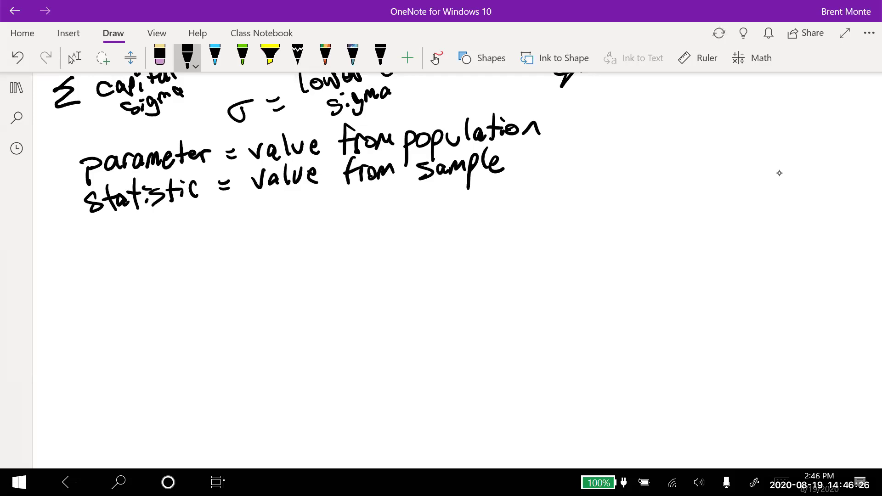
Underline the first letters of "parameter" and "population" in blue, and those of "statistic" and "sample" in green
click(215, 55)
drag(80, 181, 111, 176)
drag(398, 156, 417, 154)
click(243, 55)
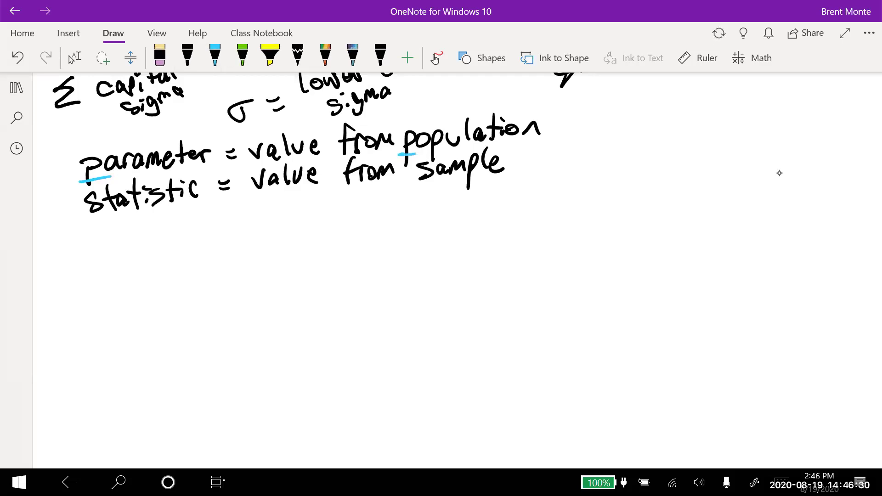
drag(89, 223, 121, 214)
drag(418, 187, 438, 186)
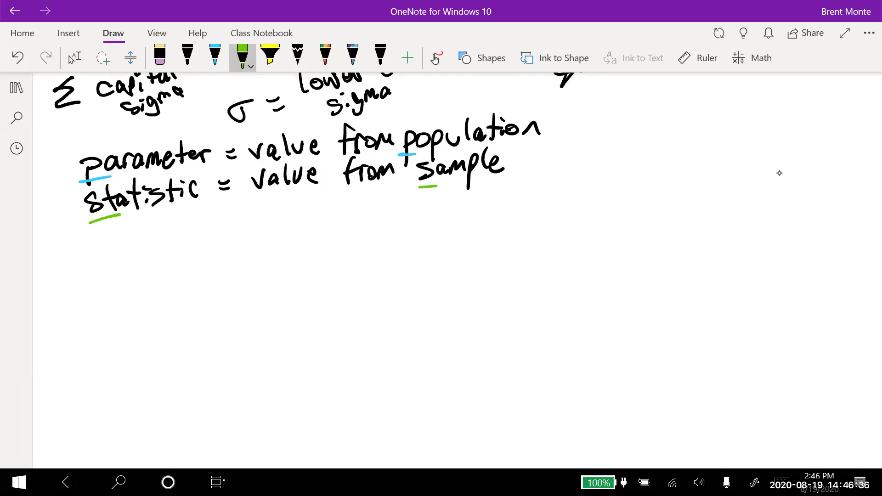
Sketch a black table below the definitions with two columns headed "parameter" and "sample"
click(187, 56)
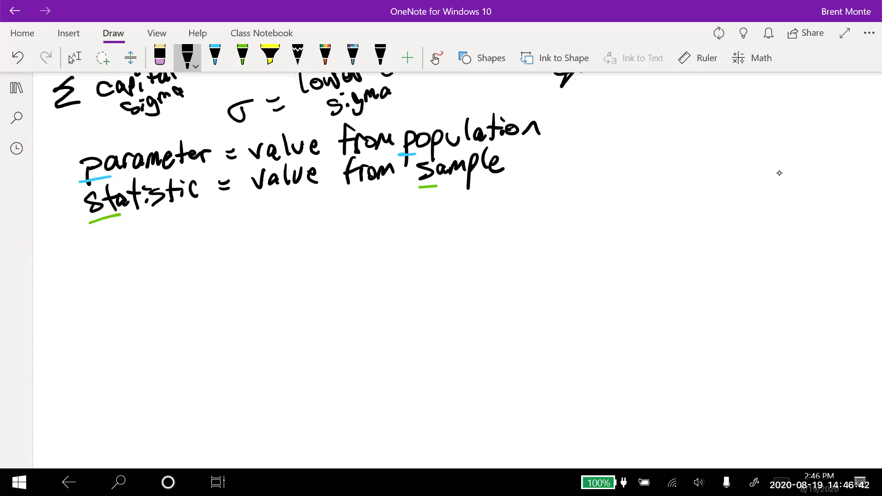
mouse_move(205, 231)
mouse_down()
mouse_move(209, 247)
mouse_move(244, 221)
mouse_move(299, 231)
mouse_up()
mouse_move(293, 216)
mouse_down()
mouse_move(316, 213)
mouse_move(321, 223)
mouse_up()
drag(322, 230, 332, 211)
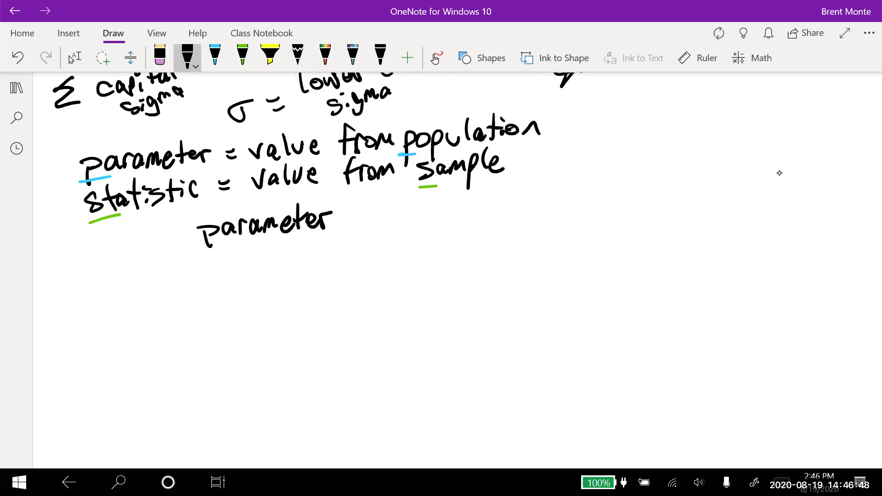
mouse_move(392, 210)
mouse_down()
mouse_move(379, 227)
mouse_move(397, 217)
mouse_up()
mouse_move(409, 211)
mouse_down()
mouse_move(432, 214)
mouse_move(435, 232)
mouse_up()
drag(434, 207, 445, 216)
mouse_move(454, 188)
mouse_down()
mouse_move(457, 211)
mouse_move(476, 214)
mouse_up()
drag(349, 185, 350, 388)
drag(183, 254, 481, 229)
drag(174, 219, 190, 359)
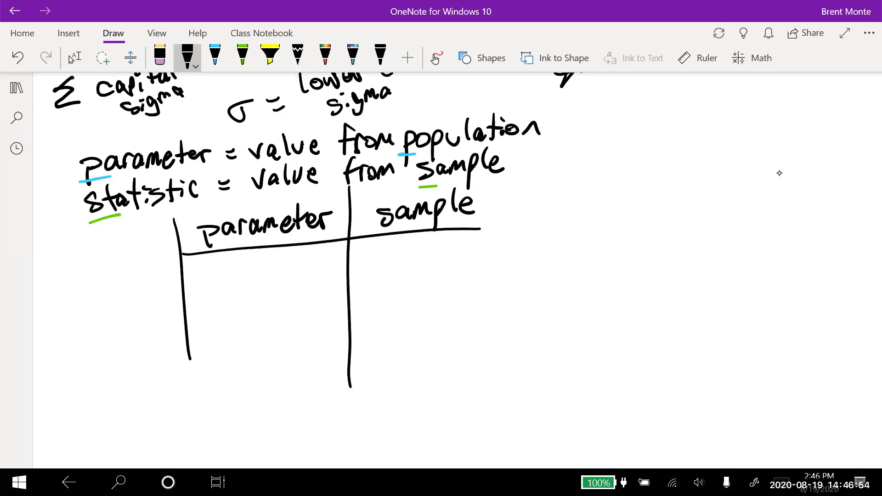
Extend the table's header line for row labels and add a "size" row with N under the parameter column
mouse_move(187, 253)
mouse_down()
mouse_move(123, 265)
mouse_move(129, 289)
mouse_up()
drag(147, 279, 148, 273)
mouse_move(152, 270)
mouse_down()
mouse_move(167, 284)
mouse_move(182, 281)
mouse_up()
drag(239, 274, 259, 254)
Handwrite "population" above the "parameter" heading and "sample" above the second column's heading
drag(195, 206, 249, 207)
mouse_move(255, 191)
mouse_down()
mouse_move(256, 214)
mouse_move(278, 211)
mouse_up()
drag(269, 199, 276, 199)
mouse_move(280, 203)
mouse_down()
mouse_move(289, 205)
mouse_move(289, 192)
mouse_up()
drag(294, 202, 316, 198)
mouse_move(381, 190)
mouse_down()
mouse_move(365, 202)
mouse_move(406, 198)
mouse_up()
mouse_move(408, 184)
mouse_down()
mouse_move(408, 204)
mouse_move(423, 191)
mouse_up()
mouse_move(427, 179)
mouse_down()
mouse_move(428, 194)
mouse_move(449, 198)
mouse_up()
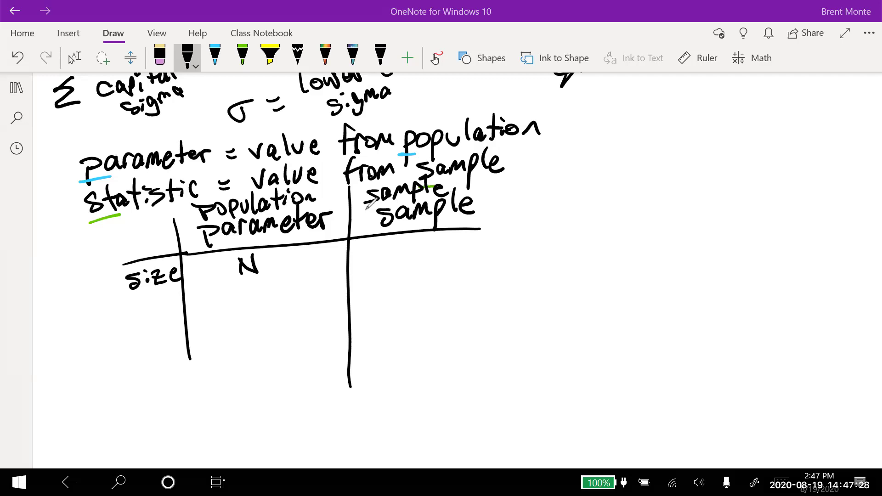
Write "sta" in red beside the second column's heading and erase both "sample" words from that heading
mouse_move(500, 195)
mouse_down()
mouse_move(490, 209)
mouse_move(506, 208)
mouse_move(516, 189)
mouse_up()
drag(521, 194, 525, 202)
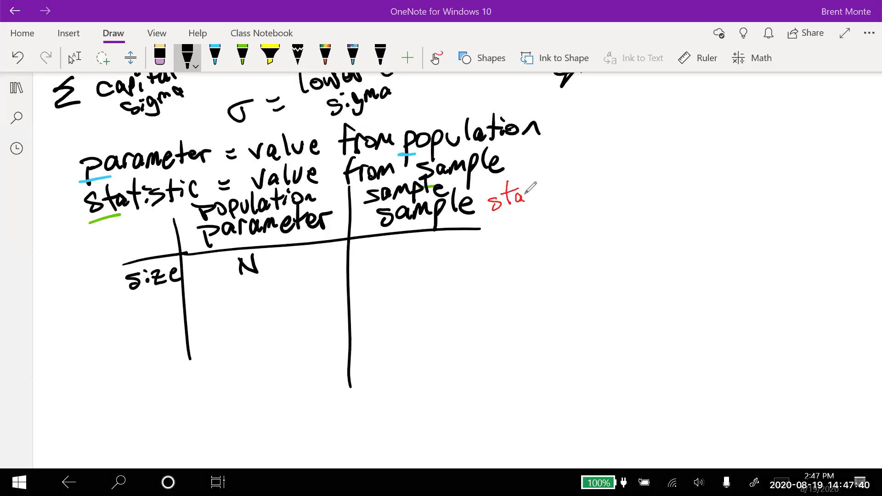
click(187, 57)
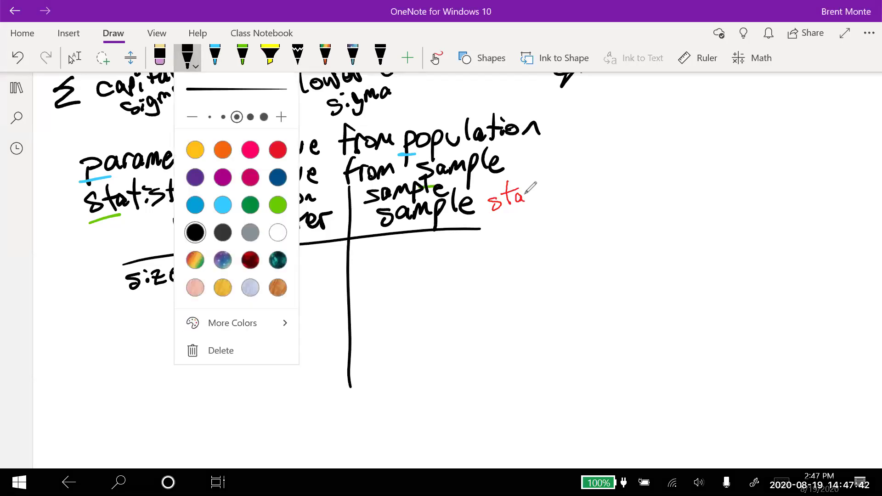
click(160, 56)
mouse_move(473, 205)
mouse_down()
mouse_move(381, 215)
mouse_move(413, 190)
mouse_move(370, 196)
mouse_up()
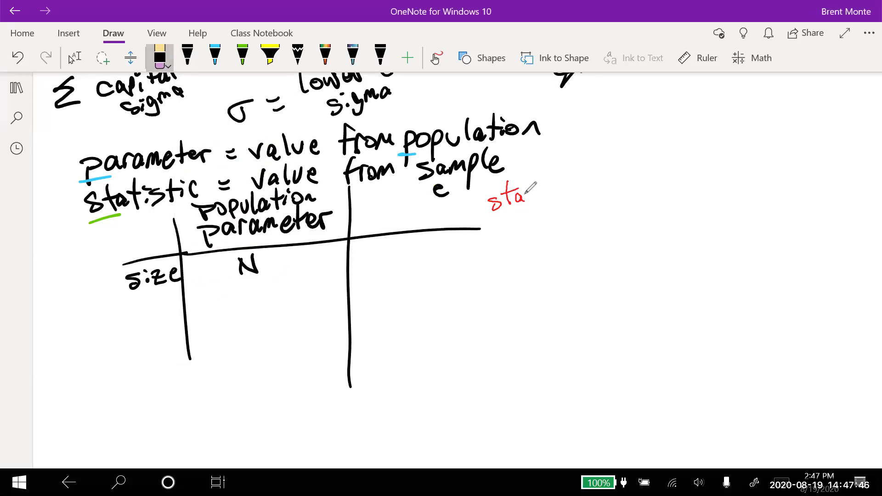
drag(434, 186, 448, 196)
Handwrite "sample statistic" in black as the second column's heading
click(188, 55)
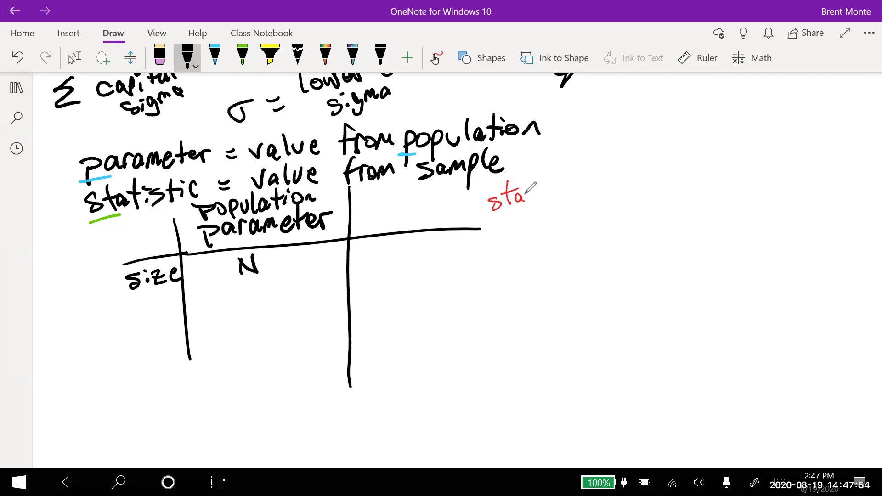
mouse_move(371, 189)
mouse_down()
mouse_move(358, 201)
mouse_move(411, 198)
mouse_up()
drag(415, 198, 416, 196)
drag(430, 192, 454, 196)
drag(382, 215, 367, 231)
mouse_move(388, 207)
mouse_down()
mouse_move(386, 229)
mouse_move(396, 215)
mouse_up()
mouse_move(406, 217)
mouse_down()
mouse_move(409, 230)
mouse_move(427, 230)
mouse_up()
mouse_move(422, 212)
mouse_down()
mouse_move(438, 207)
mouse_move(440, 228)
mouse_up()
drag(449, 198, 441, 225)
drag(453, 205, 464, 210)
Scribble over the red "sta" in black and write n in the size row under the sample statistic column
mouse_move(456, 217)
mouse_down()
mouse_move(458, 227)
mouse_move(520, 201)
mouse_move(520, 181)
mouse_up()
drag(404, 244, 420, 256)
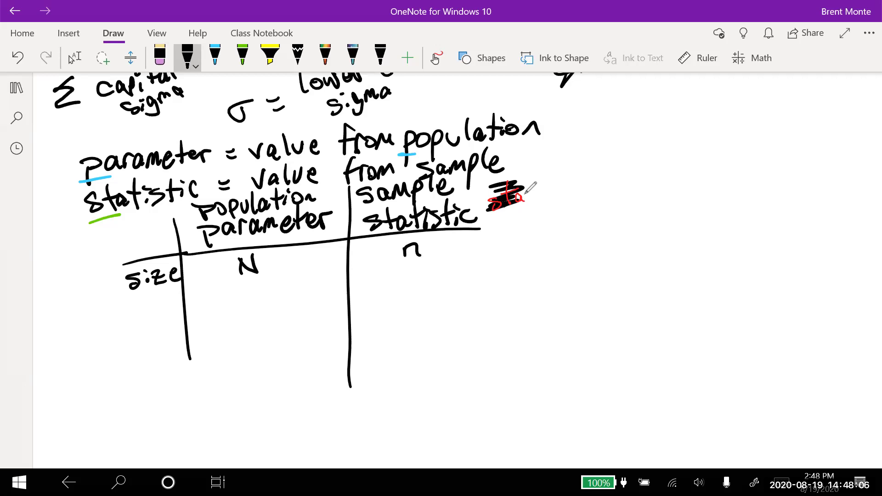
Handwrite a "mean" row in the comparison table with μ under population parameter and x̄ under sample statistic
drag(117, 328, 179, 317)
mouse_move(237, 321)
mouse_down()
mouse_move(248, 303)
mouse_move(266, 306)
mouse_up()
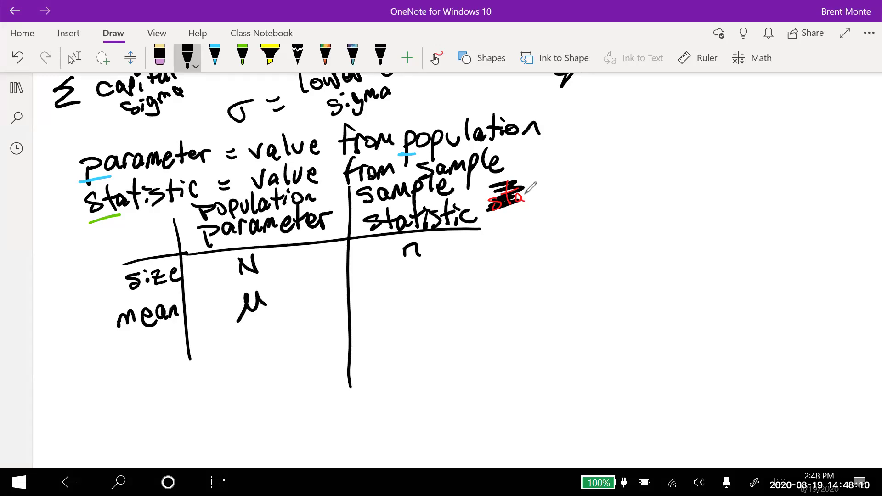
drag(399, 282, 417, 298)
mouse_move(416, 283)
mouse_down()
mouse_move(400, 299)
mouse_move(416, 274)
mouse_up()
Handwrite a "std. dev." row in the table with σ under population parameter and s under sample statistic
mouse_move(88, 364)
mouse_down()
mouse_move(76, 384)
mouse_move(98, 375)
mouse_up()
mouse_move(87, 365)
mouse_down()
mouse_move(143, 341)
mouse_move(159, 369)
mouse_move(170, 346)
mouse_up()
click(126, 370)
click(178, 362)
drag(255, 344, 266, 341)
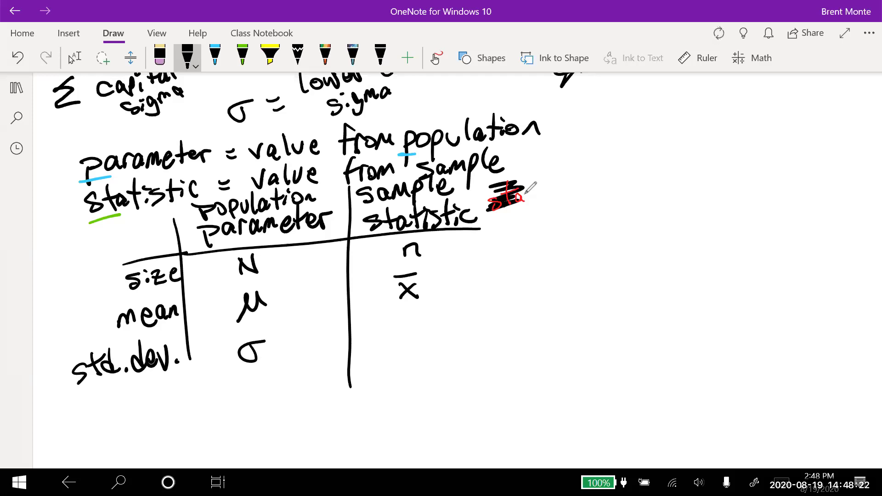
mouse_move(416, 329)
mouse_down()
mouse_move(407, 336)
mouse_move(410, 349)
mouse_up()
Erase the red "sta" and the black scribble beside the sample statistic heading, and switch back to the black pen
click(160, 56)
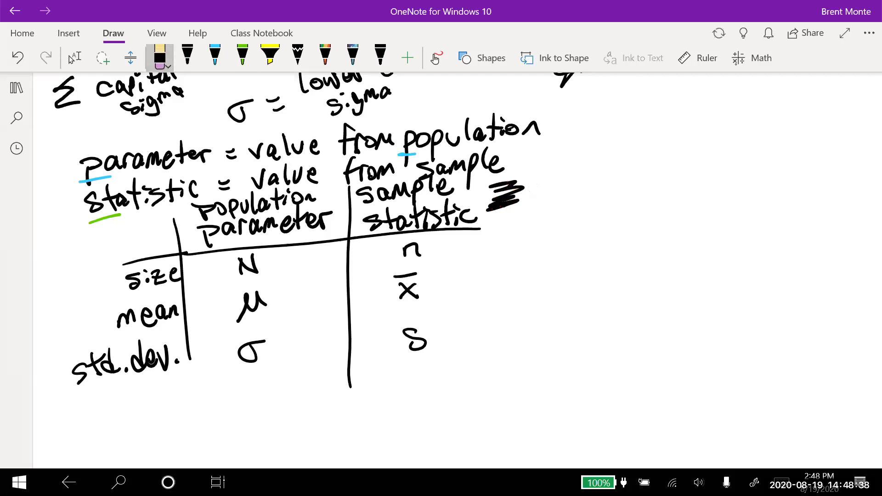
click(505, 196)
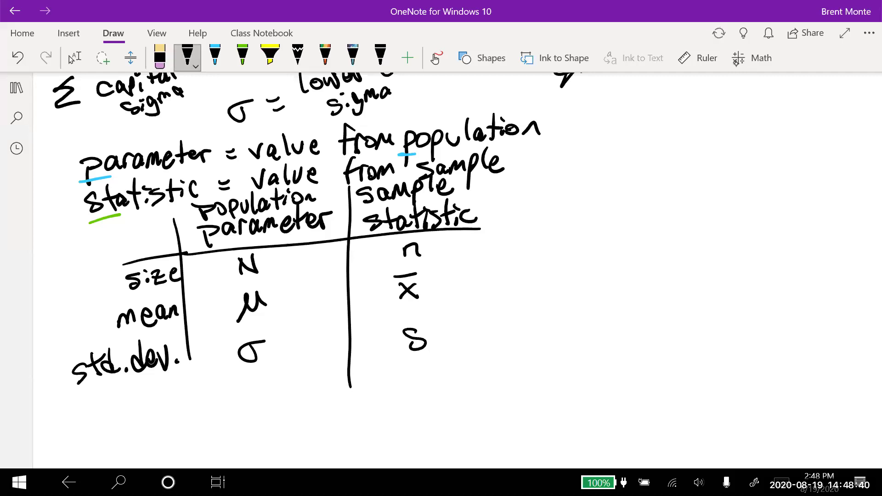
click(188, 56)
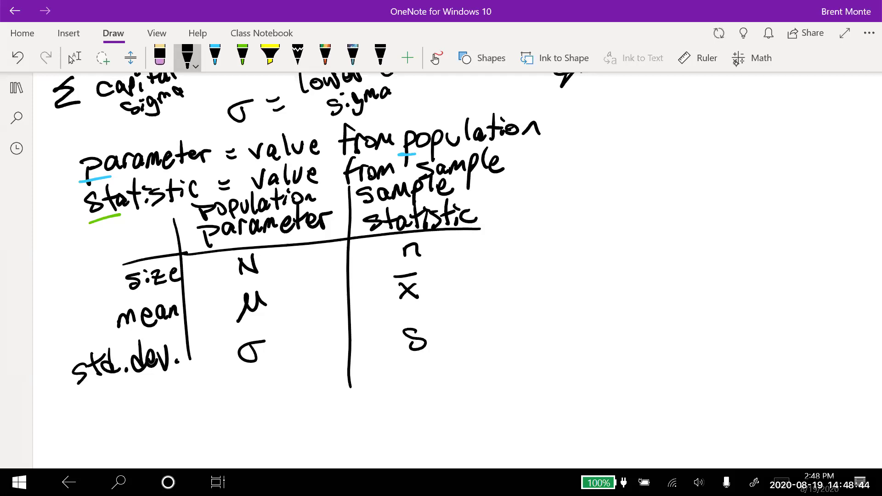
Handwrite "z-score" in black below the comparison table
scroll(455, 280, down, 6)
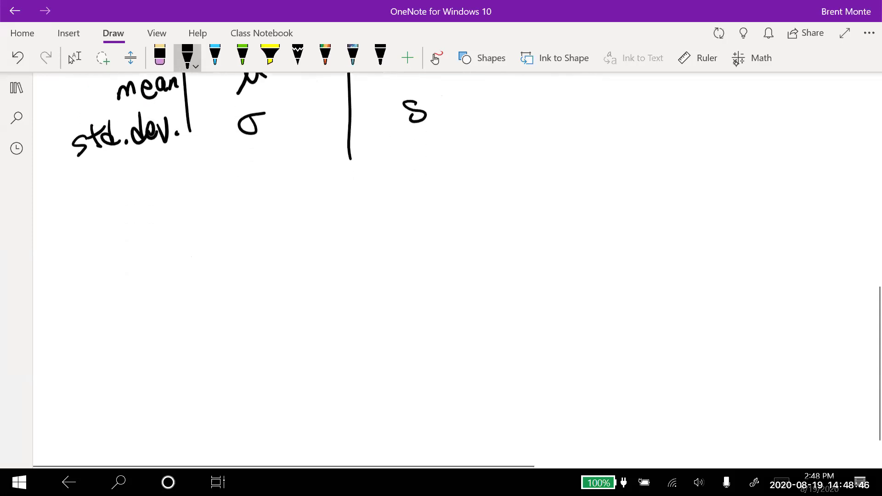
click(73, 57)
drag(88, 172, 111, 182)
mouse_move(115, 178)
mouse_down()
mouse_move(160, 182)
mouse_move(192, 168)
mouse_up()
drag(195, 175, 206, 174)
Handwrite "(standard score)" after "z-score" and underline the whole heading
mouse_move(236, 147)
mouse_down()
mouse_move(223, 171)
mouse_move(238, 182)
mouse_up()
mouse_move(256, 157)
mouse_down()
mouse_move(267, 166)
mouse_move(246, 177)
mouse_up()
mouse_move(268, 144)
mouse_down()
mouse_move(272, 170)
mouse_move(278, 156)
mouse_up()
mouse_move(293, 159)
mouse_down()
mouse_move(291, 171)
mouse_move(323, 172)
mouse_up()
drag(321, 161, 327, 170)
mouse_move(330, 169)
mouse_down()
mouse_move(344, 155)
mouse_move(359, 170)
mouse_up()
drag(357, 157, 379, 166)
mouse_move(411, 152)
mouse_down()
mouse_move(403, 165)
mouse_move(438, 147)
mouse_up()
drag(436, 159, 448, 164)
drag(443, 124, 466, 164)
drag(69, 220, 459, 176)
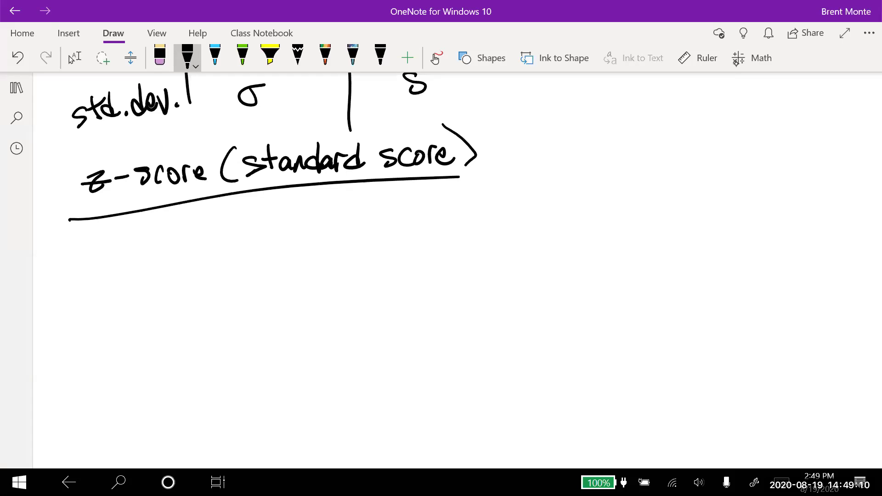
Handwrite "- # of standard deviation" after the z-score heading as the start of its definition
drag(490, 157, 525, 153)
mouse_move(532, 130)
mouse_down()
mouse_move(528, 154)
mouse_move(536, 138)
mouse_up()
mouse_move(519, 152)
mouse_down()
mouse_move(562, 150)
mouse_move(567, 161)
mouse_up()
mouse_move(569, 145)
mouse_down()
mouse_move(579, 141)
mouse_move(598, 157)
mouse_up()
drag(626, 125, 623, 155)
mouse_move(617, 143)
mouse_down()
mouse_move(640, 136)
mouse_move(649, 153)
mouse_up()
mouse_move(653, 141)
mouse_down()
mouse_move(655, 154)
mouse_move(665, 151)
mouse_up()
drag(682, 123, 689, 151)
drag(696, 136, 695, 153)
mouse_move(705, 143)
mouse_down()
mouse_move(717, 133)
mouse_move(731, 148)
mouse_up()
drag(731, 143, 738, 147)
drag(762, 119, 760, 150)
drag(758, 134, 774, 150)
mouse_move(773, 137)
mouse_down()
mouse_move(784, 136)
mouse_move(789, 150)
mouse_up()
drag(790, 130, 803, 147)
mouse_move(819, 121)
mouse_down()
mouse_move(819, 142)
mouse_move(828, 135)
mouse_up()
drag(831, 137, 838, 143)
drag(839, 129, 847, 141)
drag(851, 135, 862, 144)
Handwrite "some data point is from the mean." on the definition's second line and add an s to "deviation"
mouse_move(164, 231)
mouse_down()
mouse_move(176, 224)
mouse_move(166, 244)
mouse_up()
mouse_move(191, 225)
mouse_down()
mouse_move(224, 235)
mouse_move(242, 224)
mouse_up()
drag(275, 197, 275, 230)
drag(273, 216, 304, 230)
drag(305, 197, 306, 226)
mouse_move(296, 205)
mouse_down()
mouse_move(319, 203)
mouse_move(327, 225)
mouse_move(376, 205)
mouse_up()
mouse_move(386, 211)
mouse_down()
mouse_move(387, 221)
mouse_move(387, 205)
mouse_up()
drag(393, 223, 418, 216)
drag(409, 204, 452, 212)
drag(443, 193, 456, 214)
drag(511, 178, 501, 212)
drag(495, 199, 520, 194)
drag(529, 195, 556, 199)
mouse_move(590, 168)
mouse_down()
mouse_move(584, 203)
mouse_move(588, 180)
mouse_up()
mouse_move(599, 162)
mouse_down()
mouse_move(610, 200)
mouse_move(627, 198)
mouse_move(658, 171)
mouse_move(678, 189)
mouse_up()
mouse_move(684, 183)
mouse_down()
mouse_move(691, 179)
mouse_move(687, 189)
mouse_up()
mouse_move(690, 178)
mouse_down()
mouse_move(689, 189)
mouse_move(707, 187)
mouse_up()
click(717, 187)
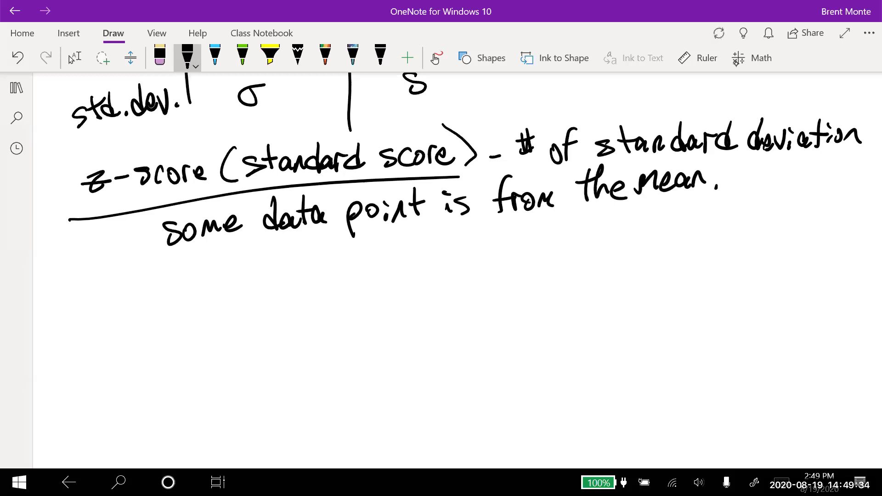
drag(872, 127, 866, 144)
Handwrite the formula z = (x − μ)/s as a fraction below the z-score definition
mouse_move(133, 291)
mouse_down()
mouse_move(168, 312)
mouse_move(201, 288)
mouse_up()
drag(193, 301, 201, 300)
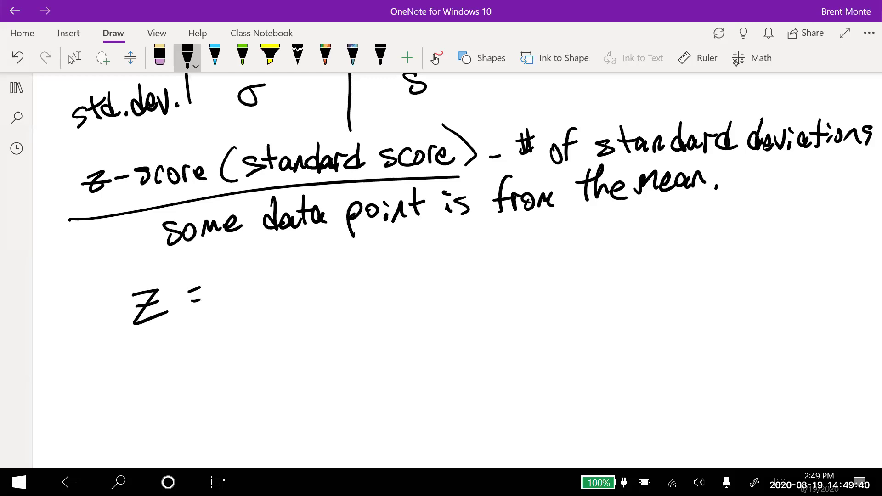
mouse_move(237, 269)
mouse_down()
mouse_move(258, 285)
mouse_move(243, 287)
mouse_up()
drag(267, 272, 282, 268)
drag(294, 281, 320, 257)
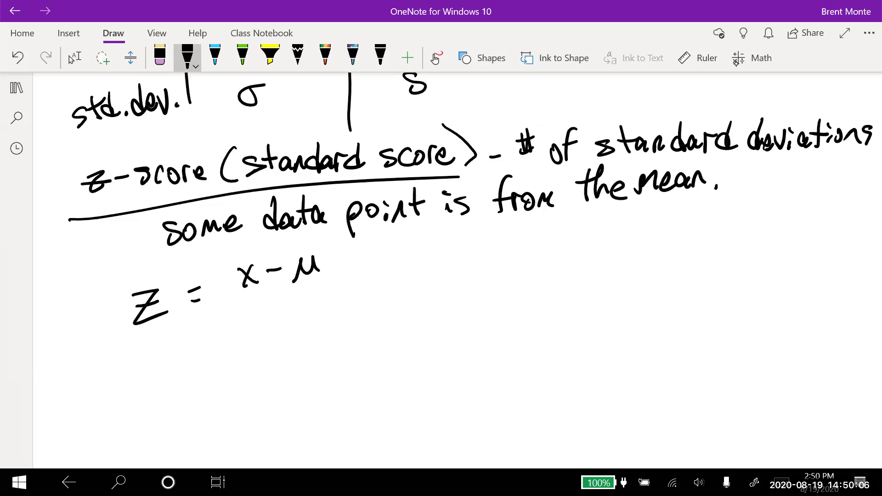
drag(240, 302, 324, 280)
drag(291, 305, 278, 322)
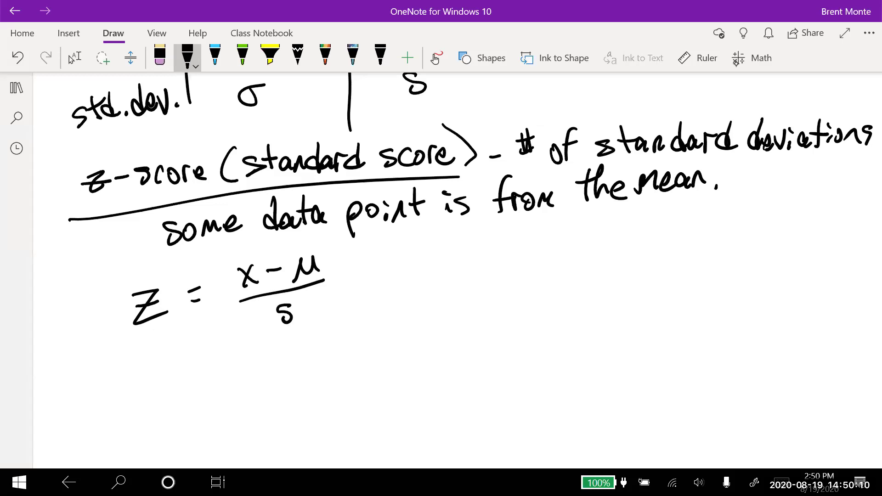
Erase the s in the z formula's denominator and write σ in black in its place
click(160, 57)
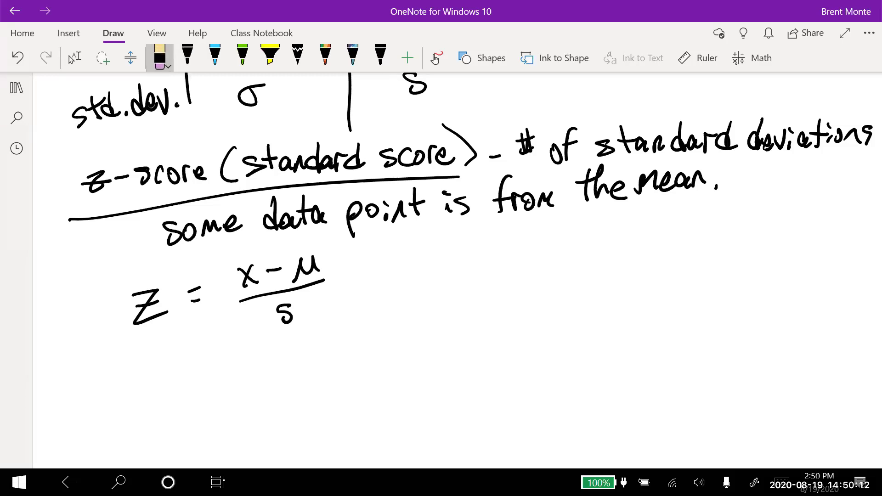
click(284, 314)
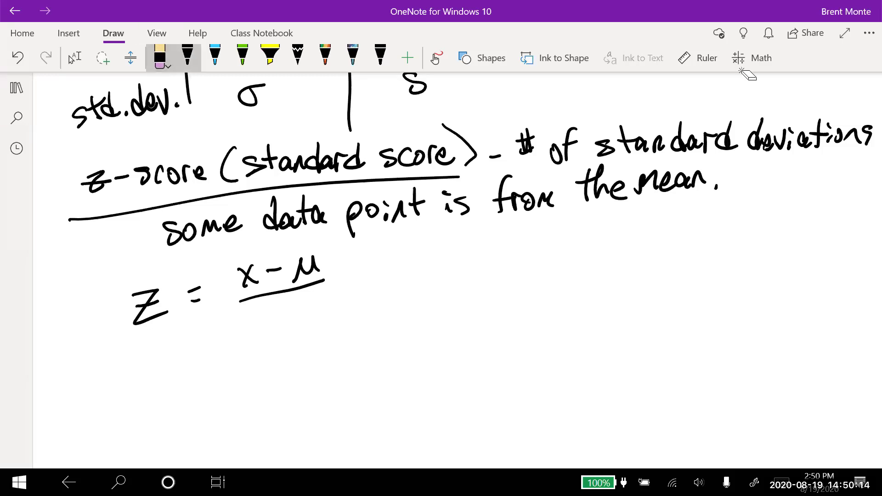
click(188, 57)
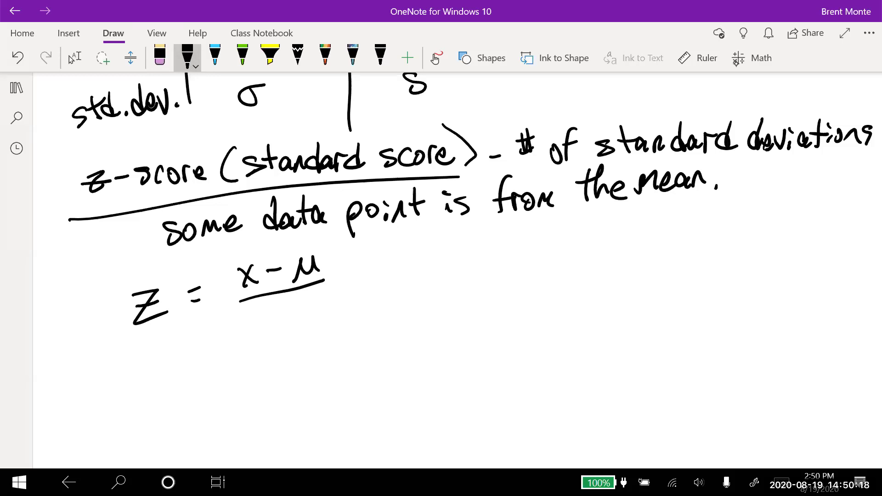
drag(290, 304, 304, 302)
Handwrite "≈ 95% of data w/in 2σ of μ" beside the z formula
mouse_move(396, 263)
mouse_down()
mouse_move(416, 256)
mouse_move(417, 273)
mouse_up()
mouse_move(449, 243)
mouse_down()
mouse_move(441, 253)
mouse_move(449, 269)
mouse_up()
drag(466, 240, 456, 262)
mouse_move(478, 249)
mouse_down()
mouse_move(496, 227)
mouse_move(481, 261)
mouse_up()
drag(497, 252, 545, 252)
mouse_move(536, 240)
mouse_down()
mouse_move(557, 233)
mouse_move(594, 244)
mouse_up()
drag(593, 236, 614, 248)
drag(620, 212, 618, 239)
mouse_move(613, 231)
mouse_down()
mouse_move(686, 235)
mouse_move(702, 219)
mouse_move(699, 237)
mouse_up()
mouse_move(715, 222)
mouse_down()
mouse_move(717, 231)
mouse_move(733, 230)
mouse_up()
mouse_move(760, 202)
mouse_down()
mouse_move(781, 220)
mouse_move(814, 200)
mouse_up()
mouse_move(478, 288)
mouse_down()
mouse_move(482, 301)
mouse_move(493, 288)
mouse_up()
mouse_move(532, 284)
mouse_down()
mouse_move(523, 304)
mouse_move(546, 274)
mouse_up()
Handwrite "≈ 99.7%" below the 95% note
mouse_move(477, 328)
mouse_down()
mouse_move(471, 359)
mouse_move(491, 358)
mouse_up()
click(498, 345)
mouse_move(501, 318)
mouse_down()
mouse_move(519, 315)
mouse_move(511, 345)
mouse_up()
drag(538, 307, 533, 314)
mouse_move(534, 305)
mouse_down()
mouse_move(536, 347)
mouse_move(549, 342)
mouse_up()
drag(420, 348, 440, 339)
drag(426, 353, 446, 350)
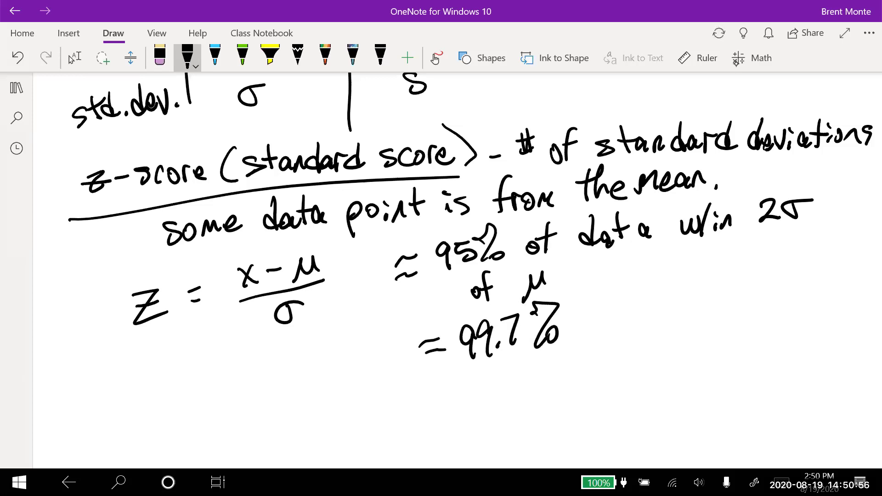
Complete the 99.7% note by handwriting "of data in w/in 3σ of μ."
drag(602, 324, 597, 325)
drag(618, 298, 606, 334)
mouse_move(609, 318)
mouse_down()
mouse_move(625, 312)
mouse_move(675, 322)
mouse_up()
drag(685, 284, 681, 317)
drag(684, 304, 695, 300)
mouse_move(704, 299)
mouse_down()
mouse_move(698, 310)
mouse_move(738, 311)
mouse_move(795, 286)
mouse_move(798, 309)
mouse_move(811, 301)
mouse_up()
click(731, 291)
click(810, 282)
mouse_move(816, 299)
mouse_down()
mouse_move(825, 288)
mouse_move(831, 297)
mouse_up()
drag(472, 368, 487, 391)
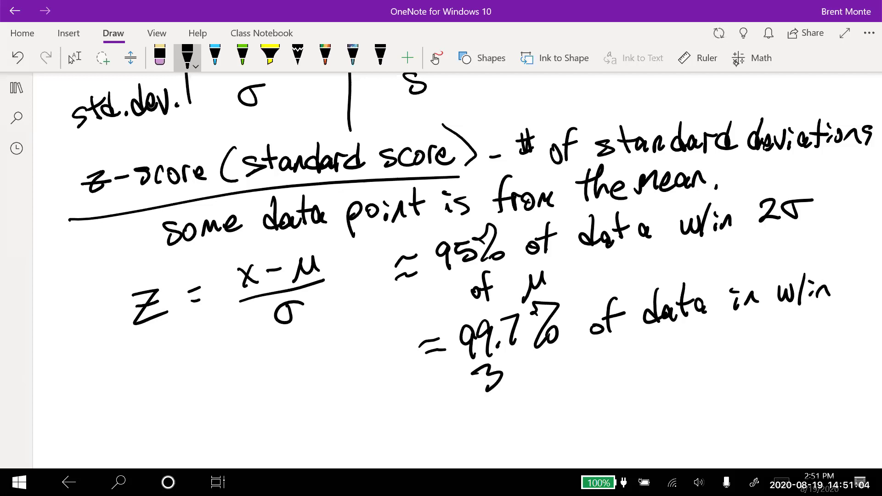
drag(535, 361, 508, 370)
drag(566, 362, 570, 375)
drag(578, 362, 644, 349)
click(659, 357)
Draw a brace around the 95% and 99.7% notes, label it "if bell-shaped (normal)", and stop inking
mouse_move(390, 239)
mouse_down()
mouse_move(392, 317)
mouse_move(450, 415)
mouse_up()
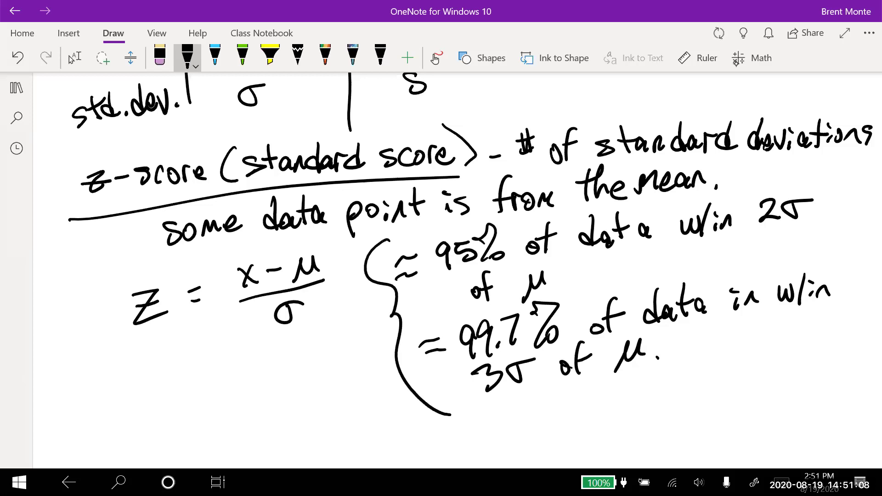
drag(263, 373, 258, 393)
mouse_move(285, 371)
mouse_down()
mouse_move(273, 392)
mouse_move(287, 375)
mouse_move(343, 367)
mouse_move(360, 348)
mouse_up()
mouse_move(295, 406)
mouse_down()
mouse_move(287, 423)
mouse_move(338, 407)
mouse_move(360, 383)
mouse_up()
drag(370, 381, 370, 388)
mouse_move(282, 434)
mouse_down()
mouse_move(270, 459)
mouse_move(320, 448)
mouse_move(343, 428)
mouse_move(367, 435)
mouse_up()
drag(367, 400, 385, 439)
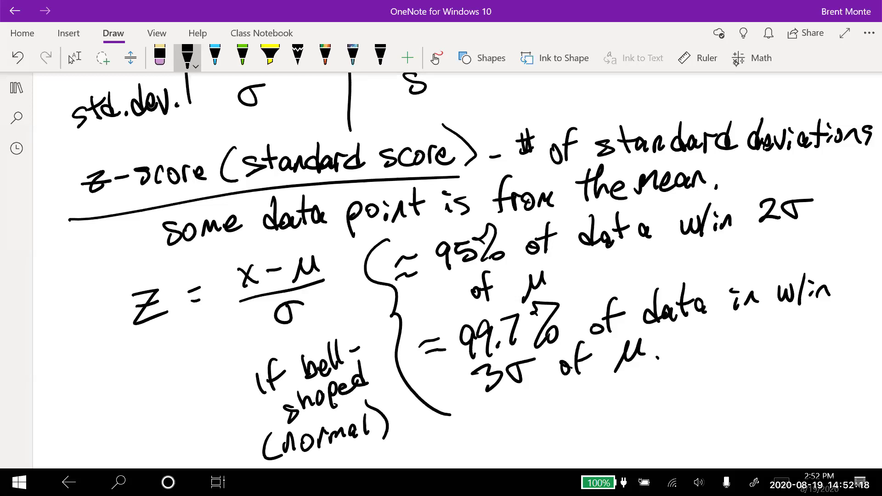
key(Escape)
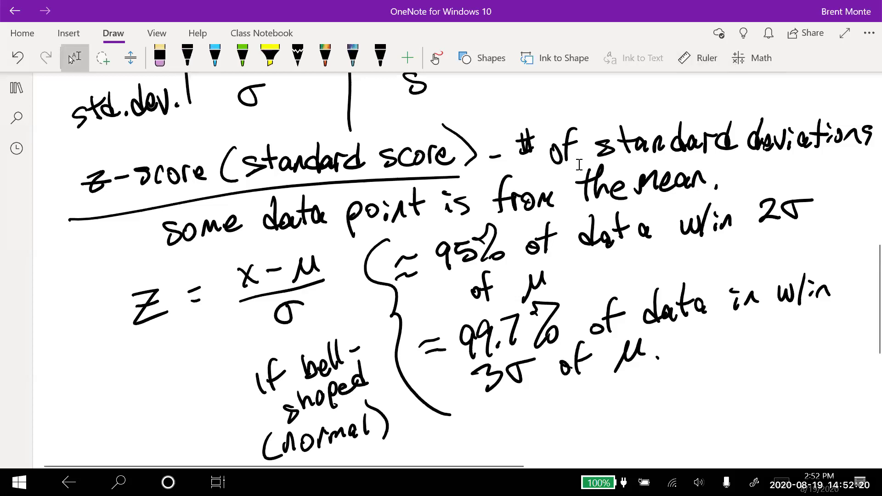